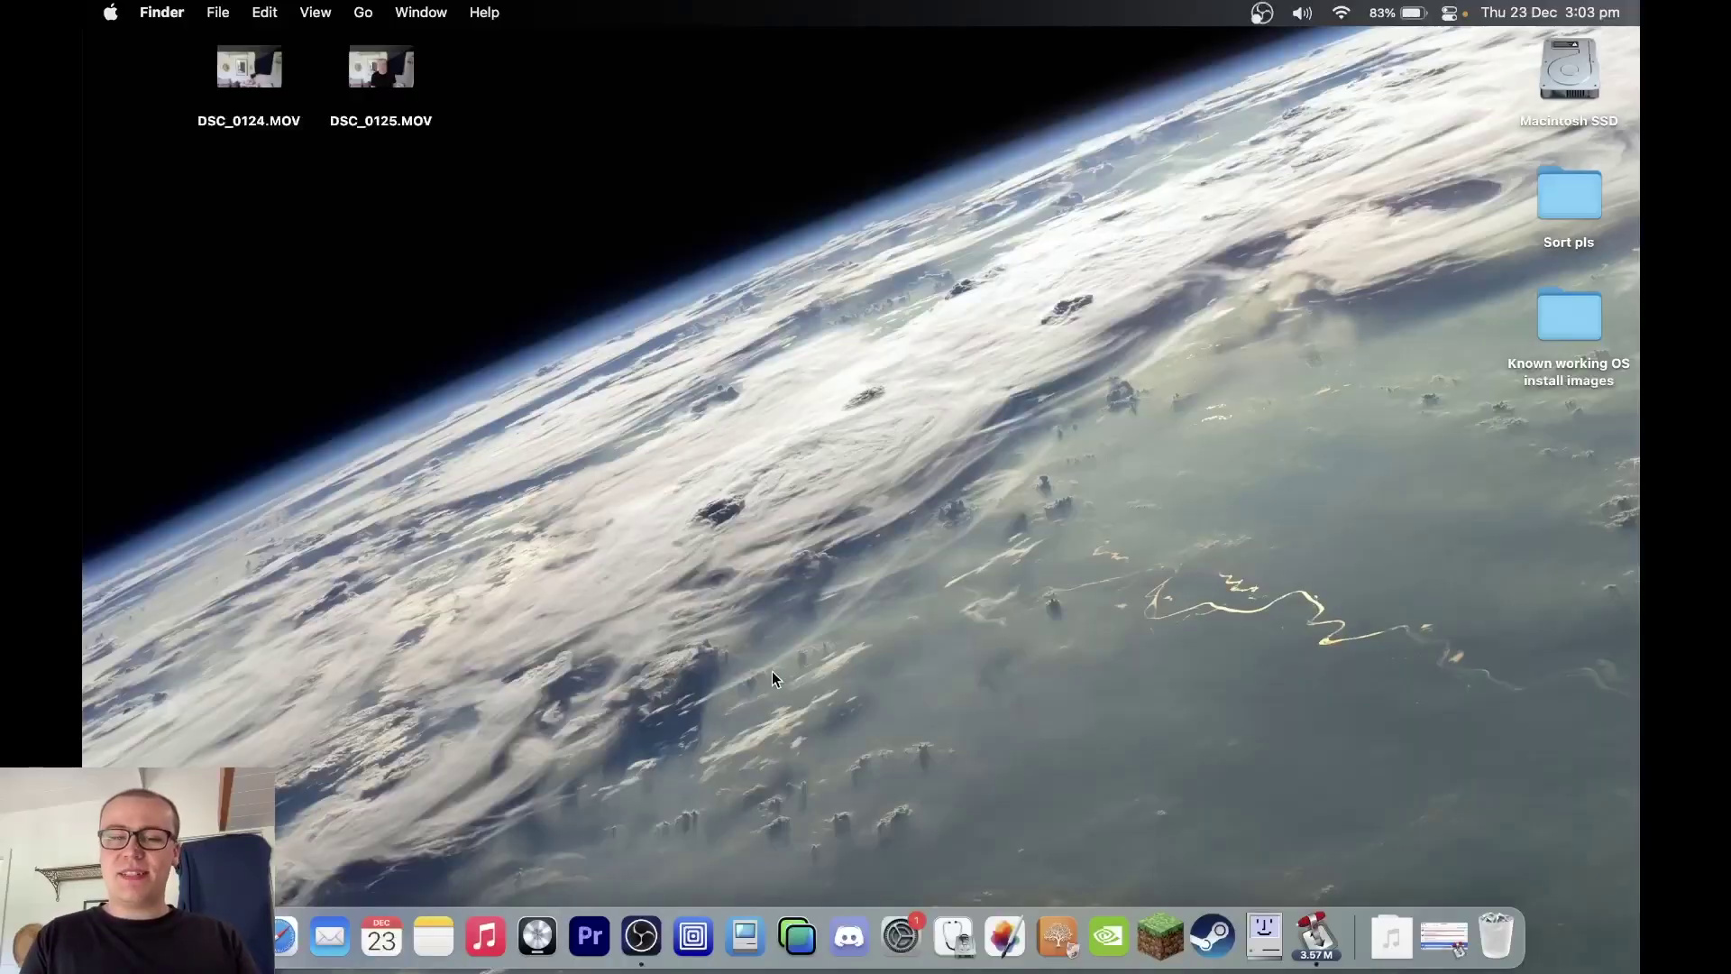
# Step: Launch UTM, start the Mac OS 9.2.1 virtual machine and show it full screen
pyautogui.click(700, 904)
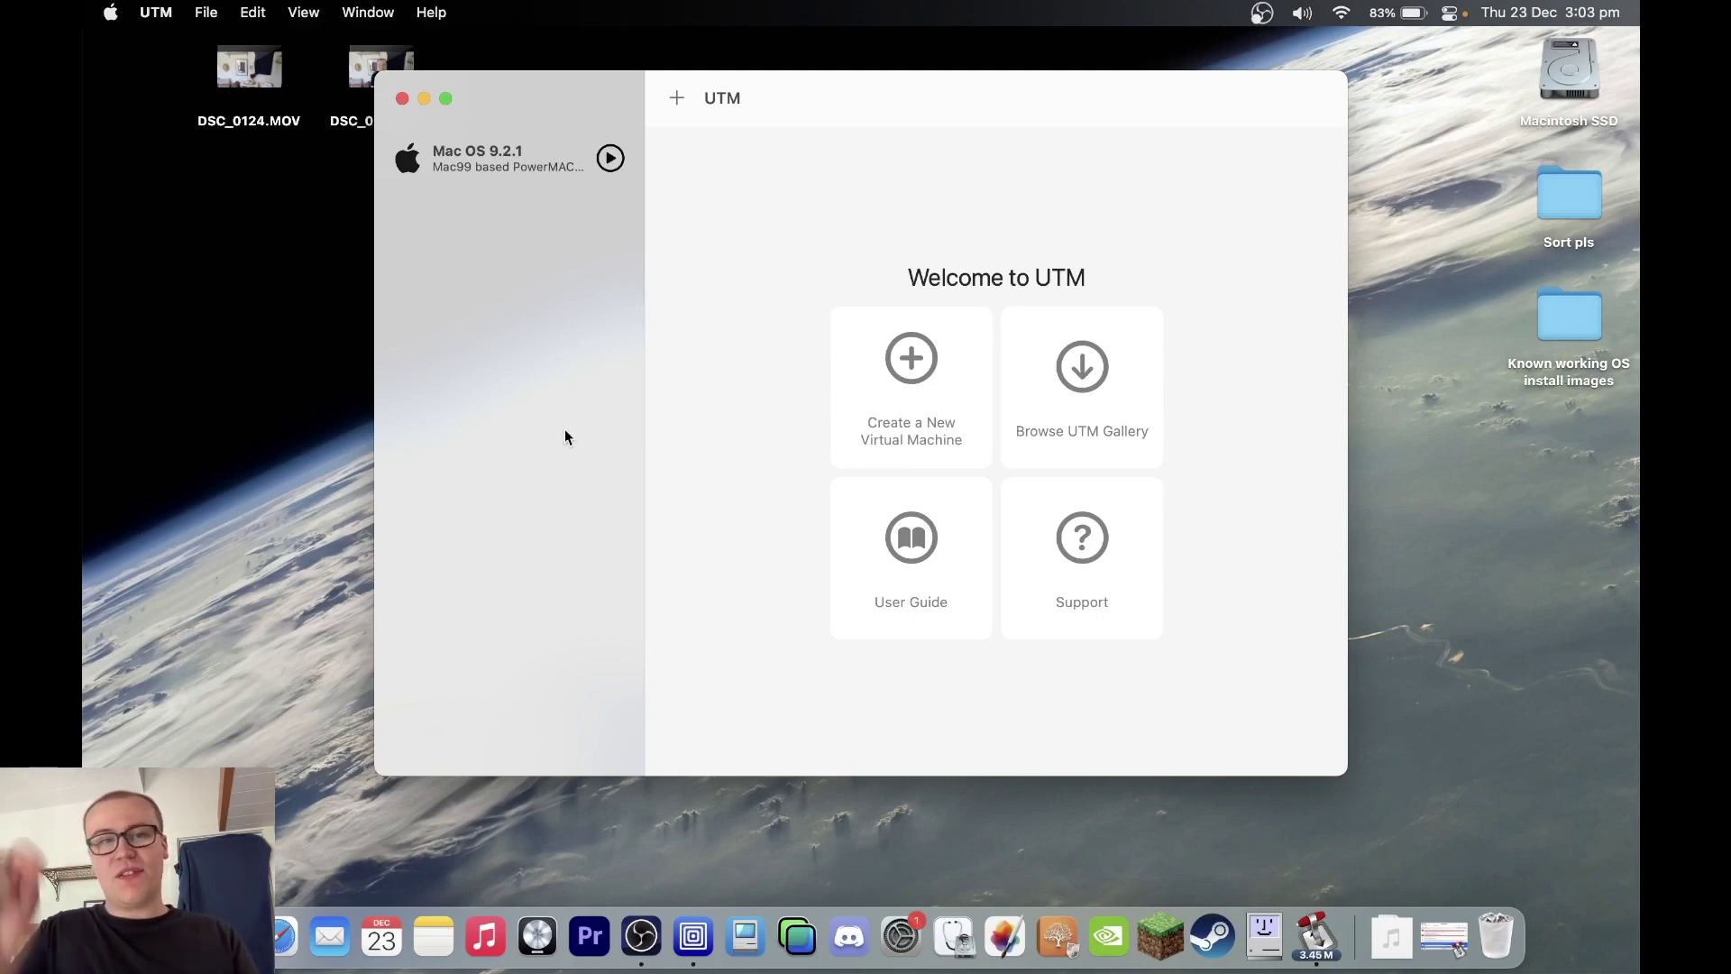
pyautogui.click(611, 158)
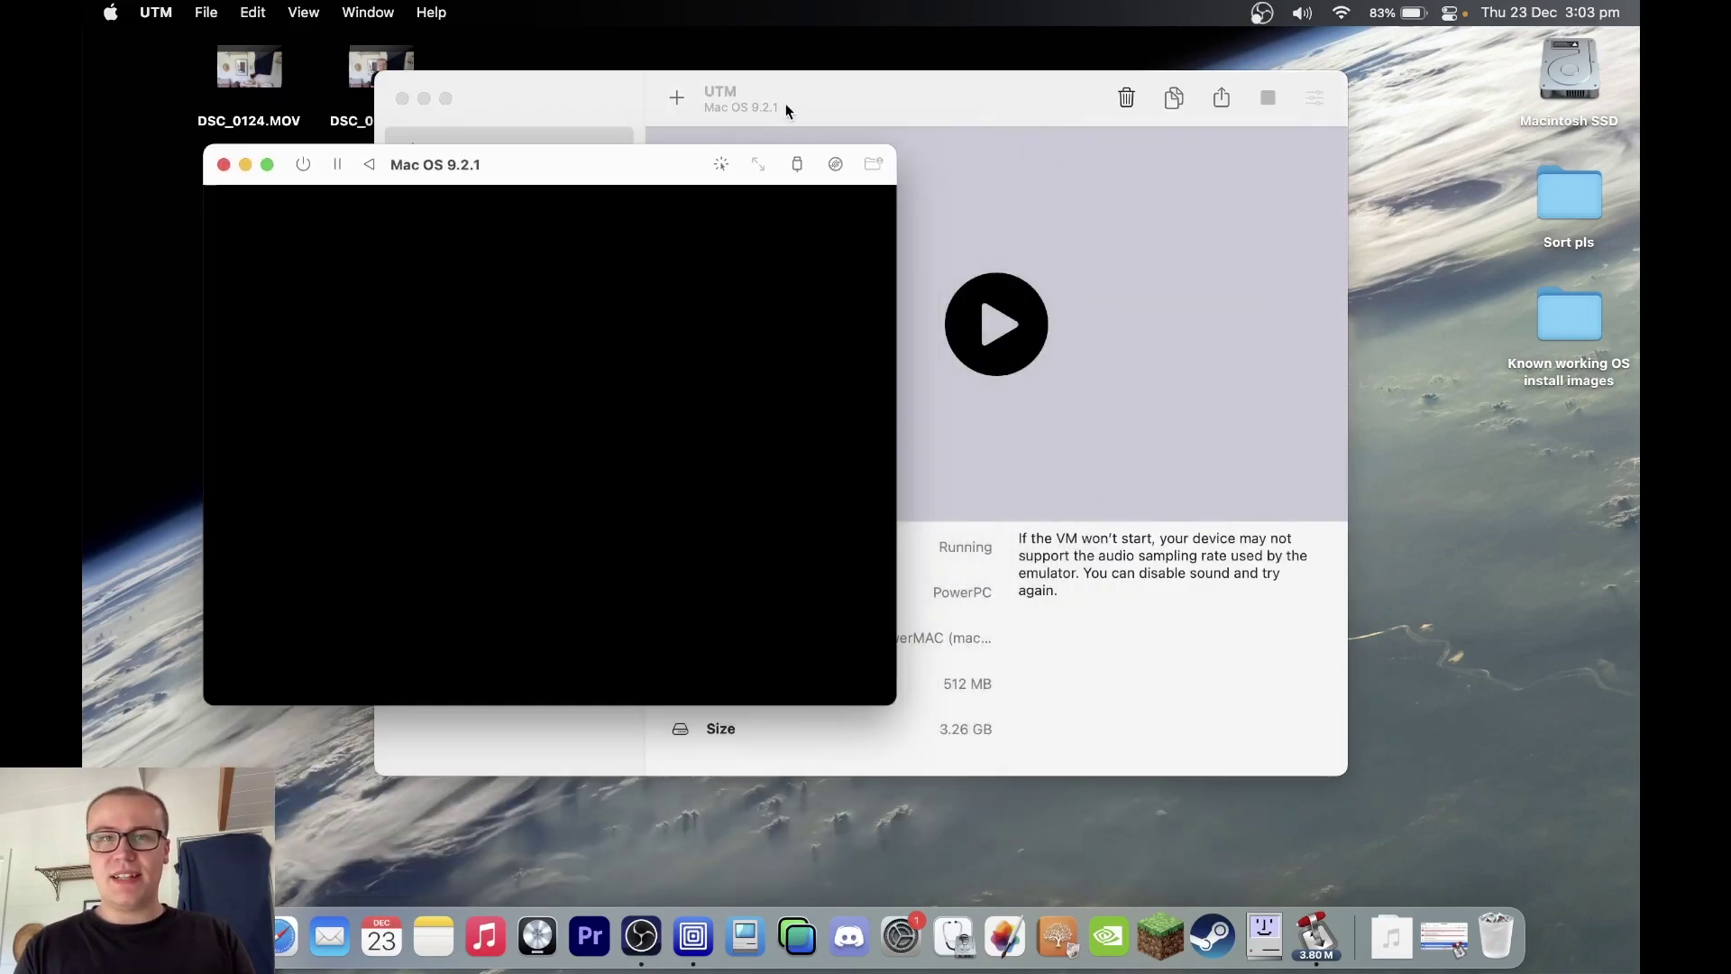
pyautogui.moveTo(586, 169); pyautogui.dragTo(787, 103)
pyautogui.doubleClick(786, 103)
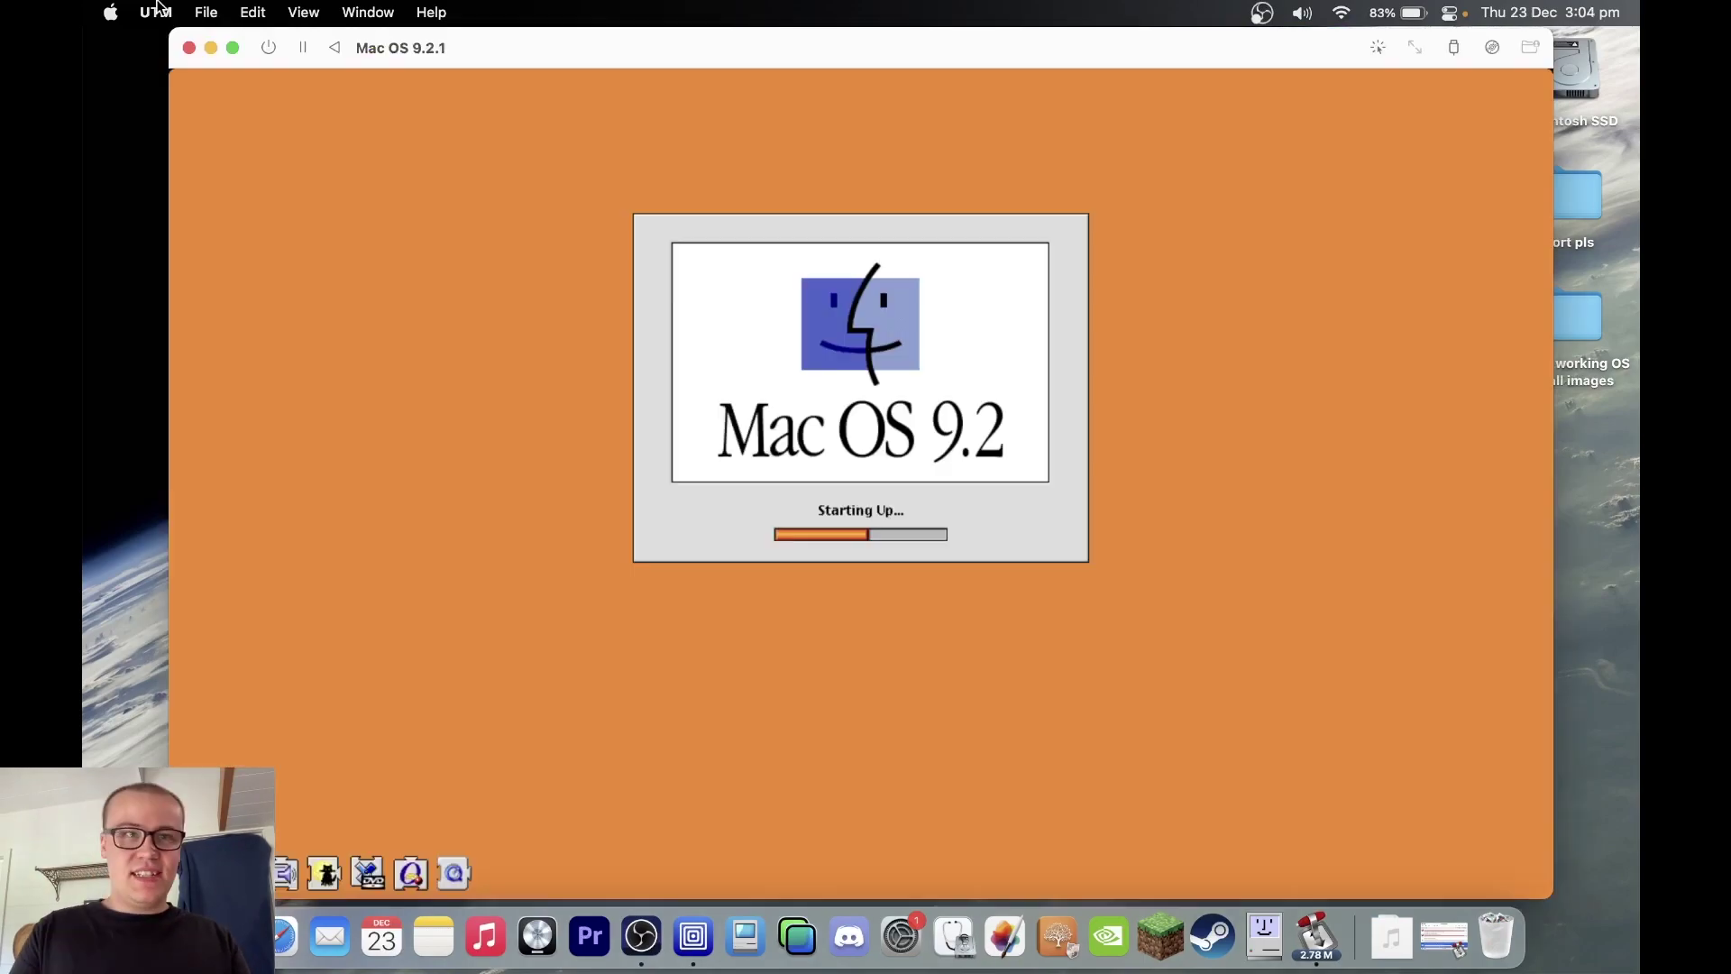
pyautogui.click(231, 49)
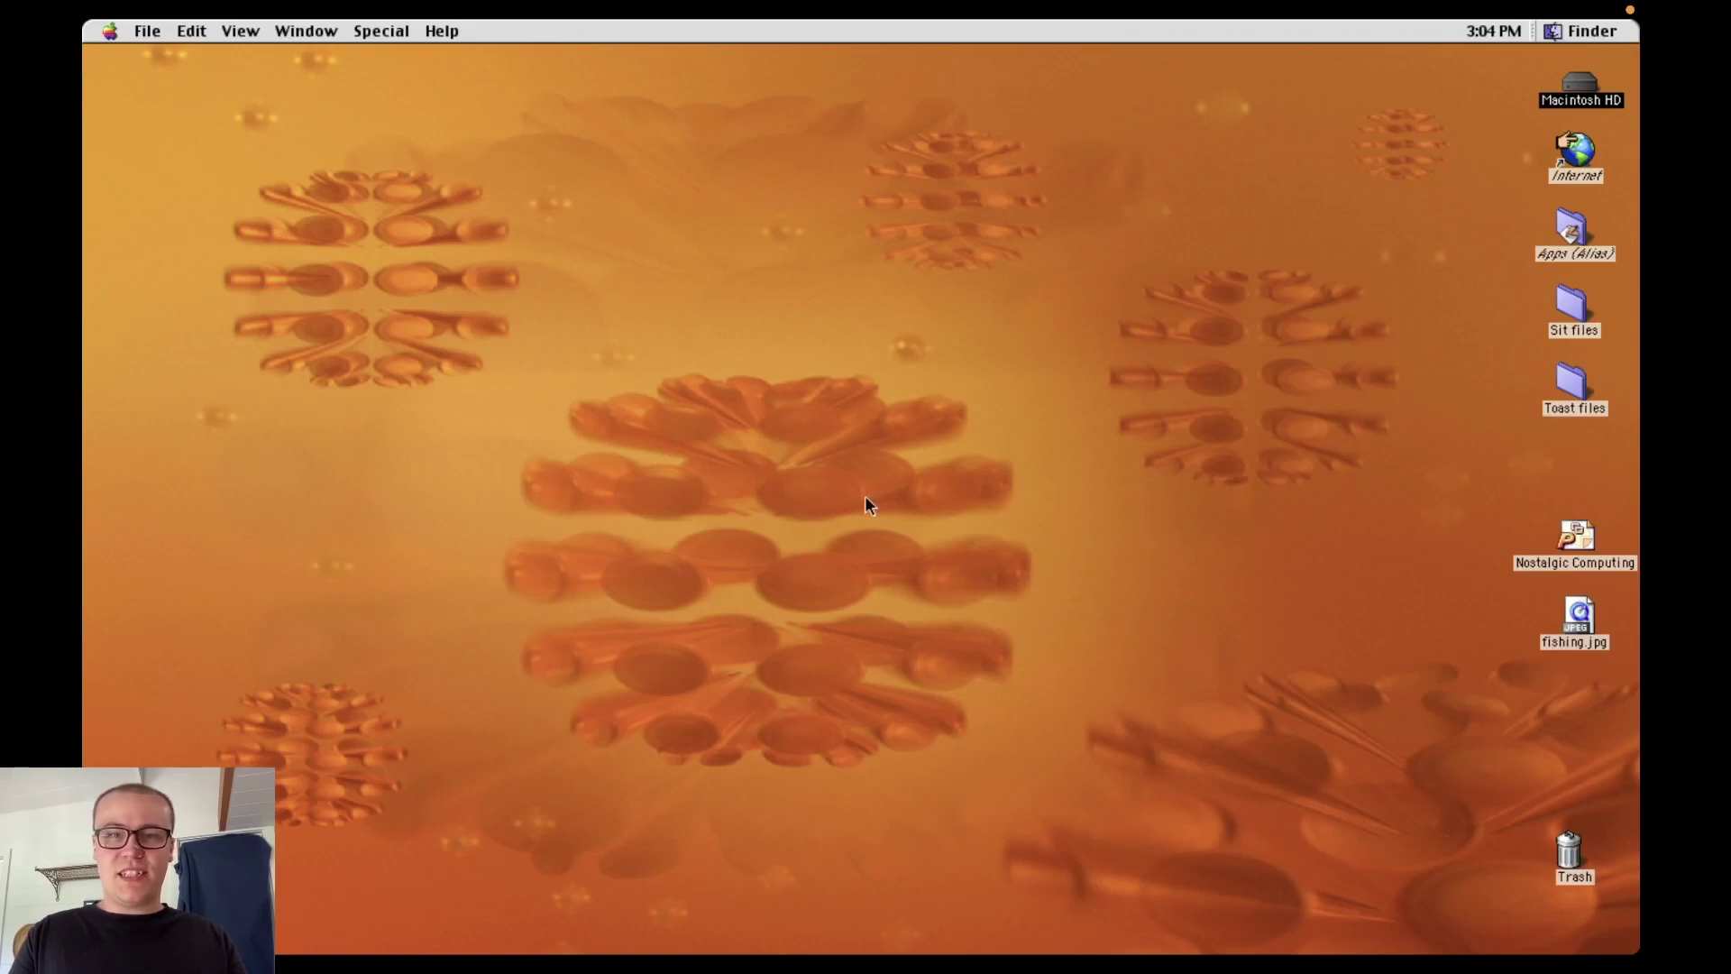
# Step: Launch Word and create Document1 from the Planners > Checklists Vehicle Details template
pyautogui.doubleClick(483, 233)
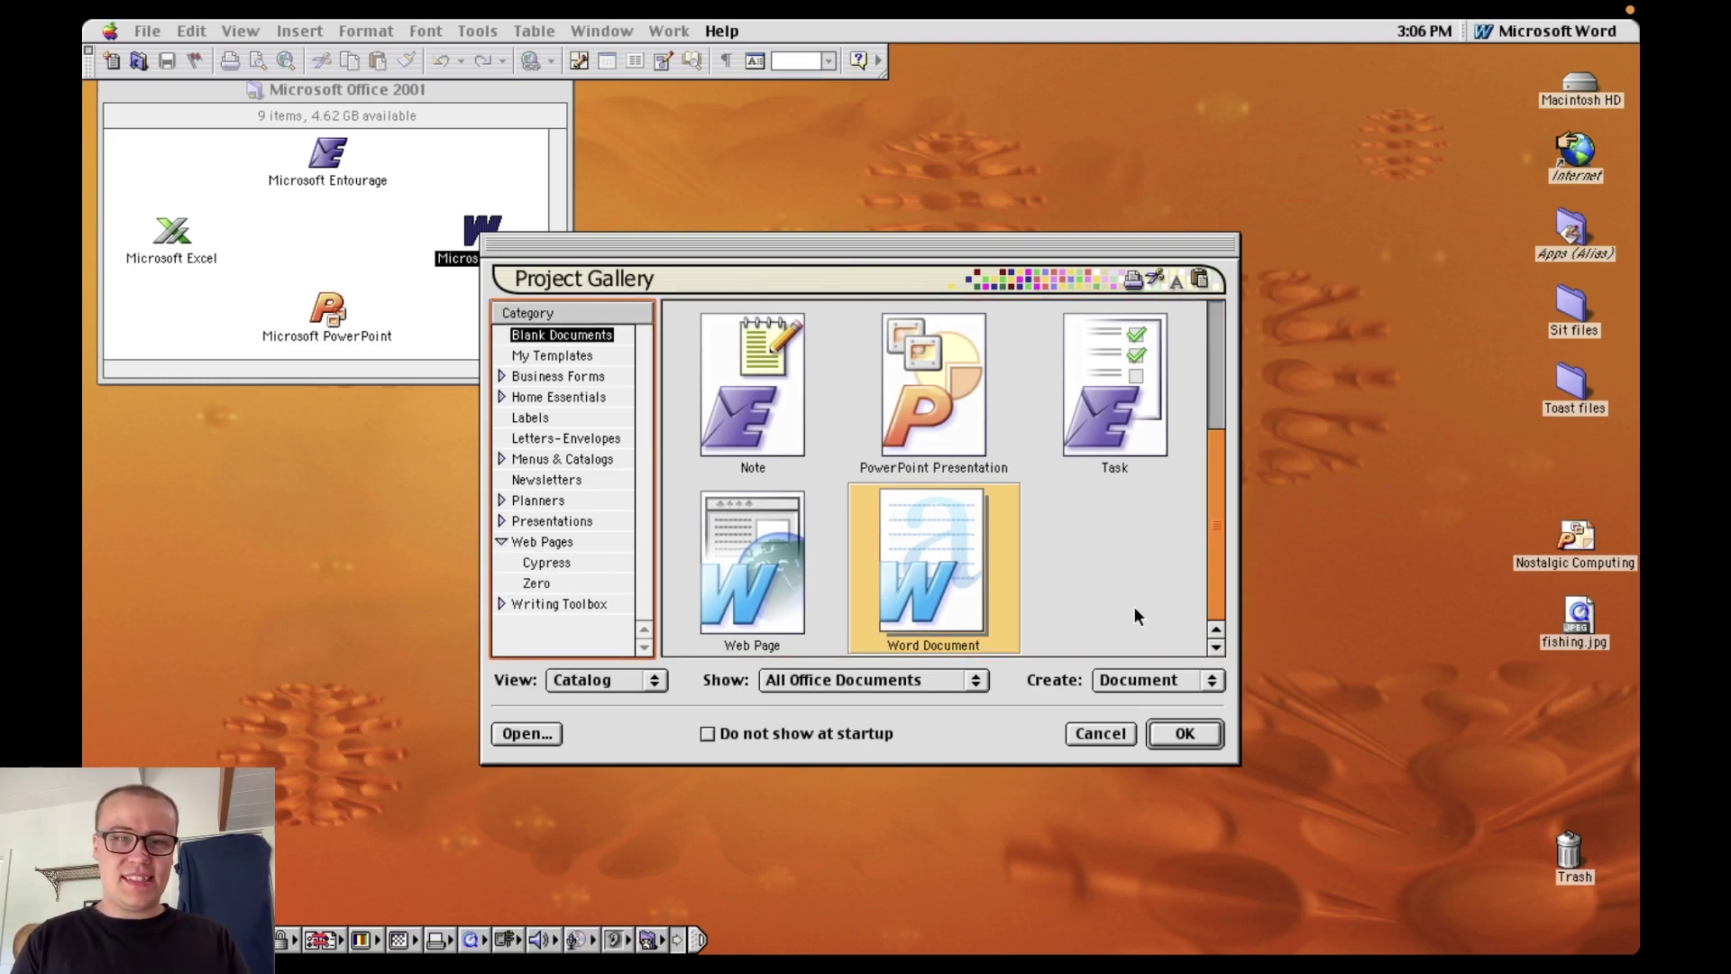
pyautogui.click(542, 436)
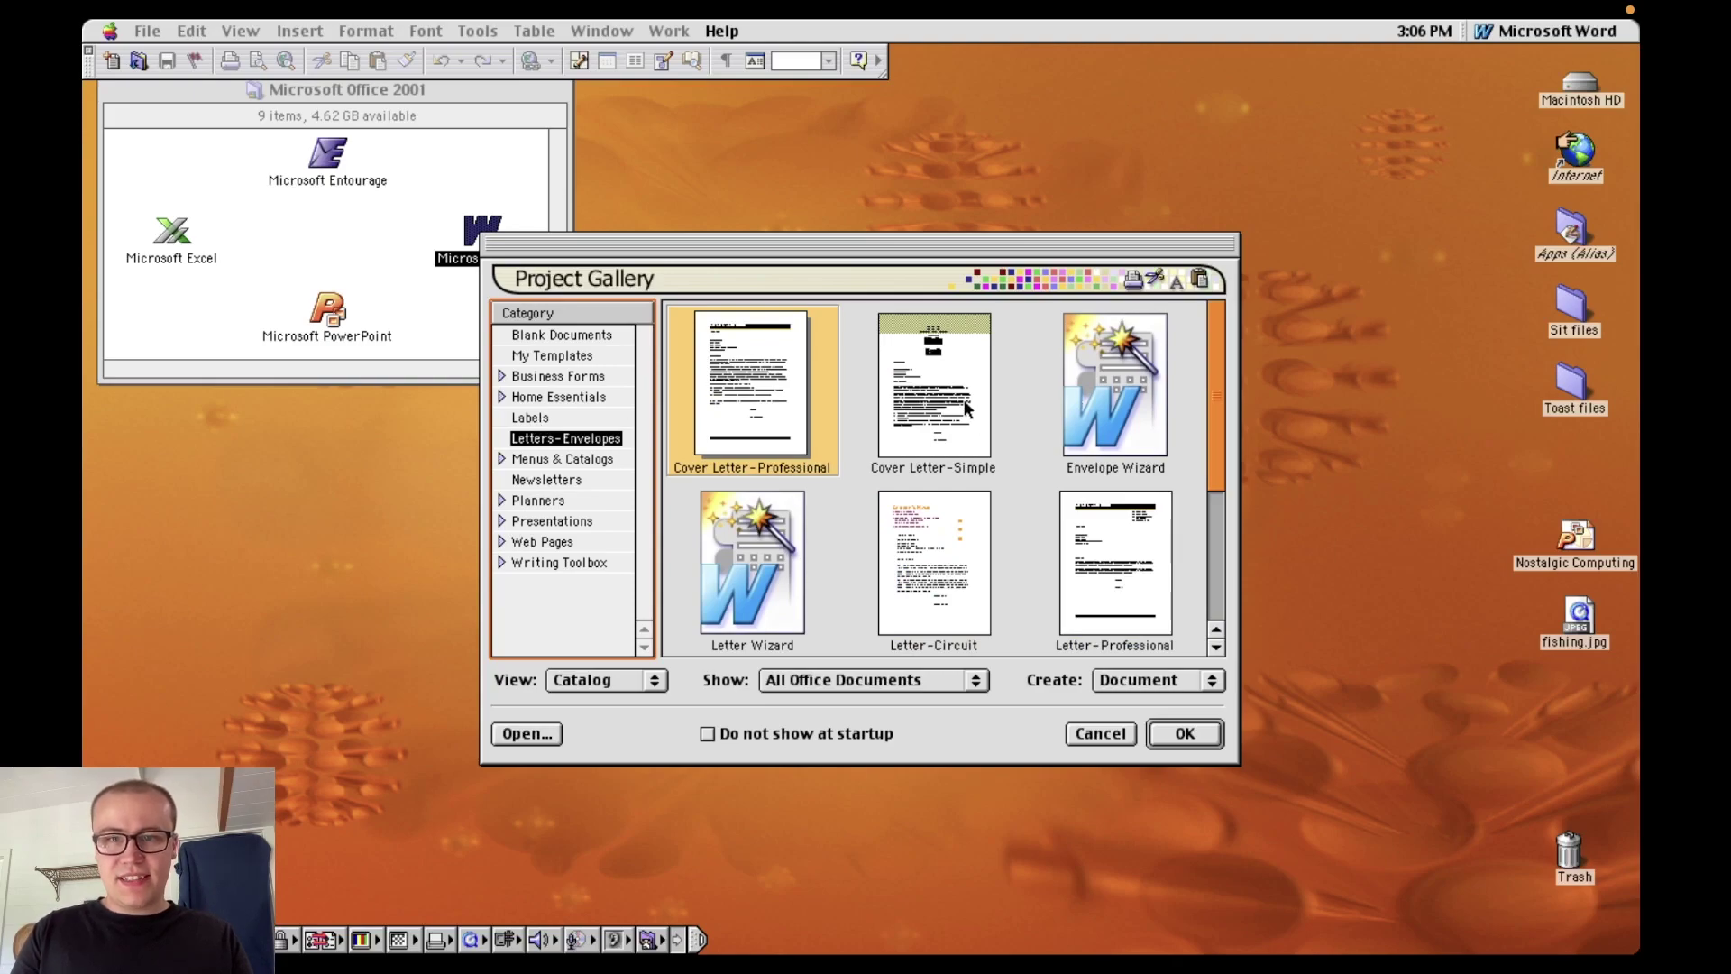
pyautogui.press('Down')
pyautogui.press('Down')
pyautogui.press('Down')
pyautogui.press('Right')
pyautogui.press('Down')
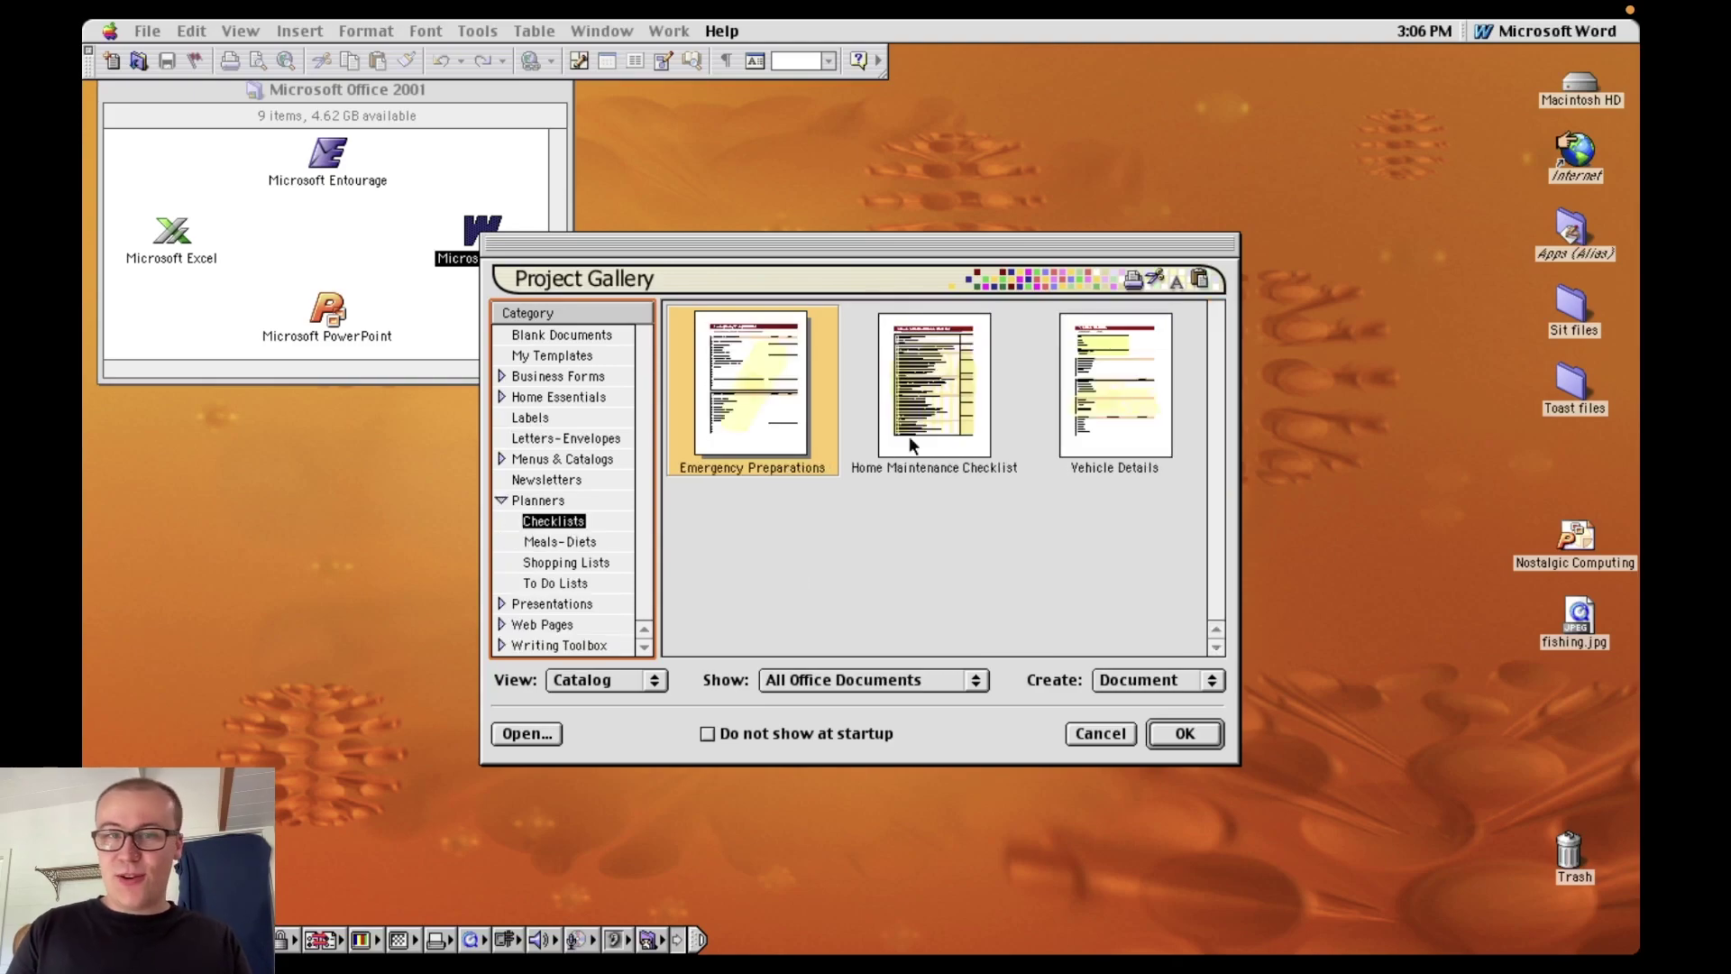
pyautogui.doubleClick(1097, 429)
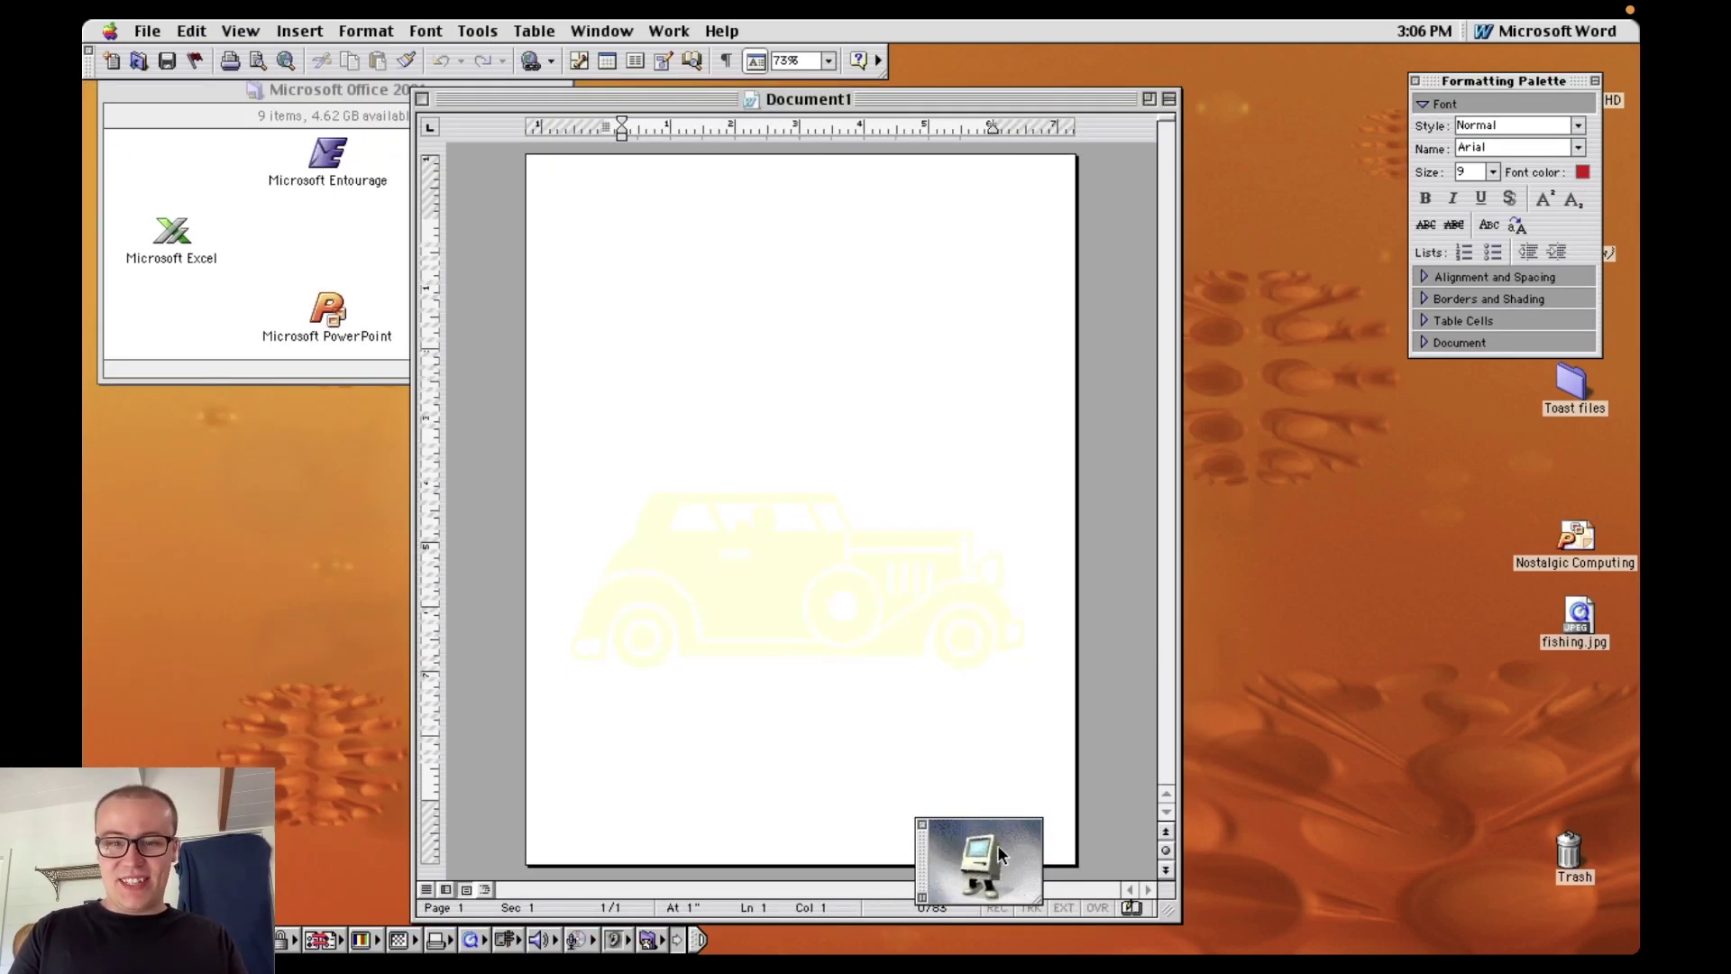
# Step: Ask the Office Assistant 'How to change default font', then close the Help window
pyautogui.moveTo(926, 866); pyautogui.dragTo(1317, 458)
pyautogui.click(1372, 477)
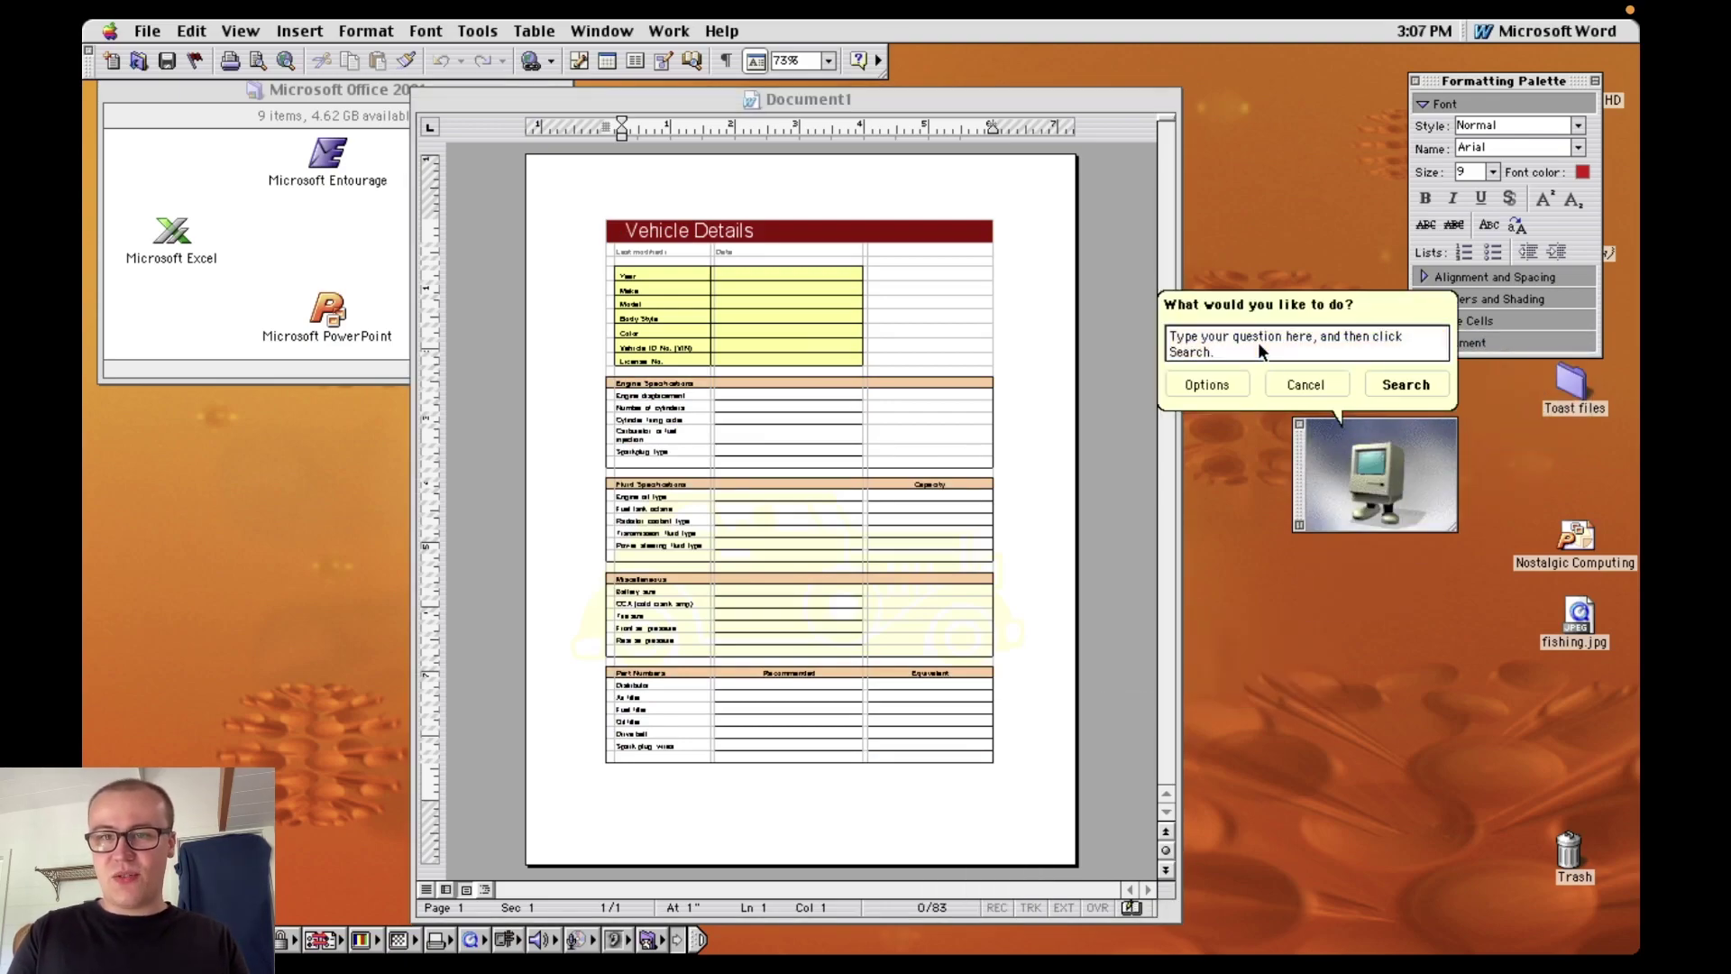
pyautogui.write('How to ')
pyautogui.write('change default font')
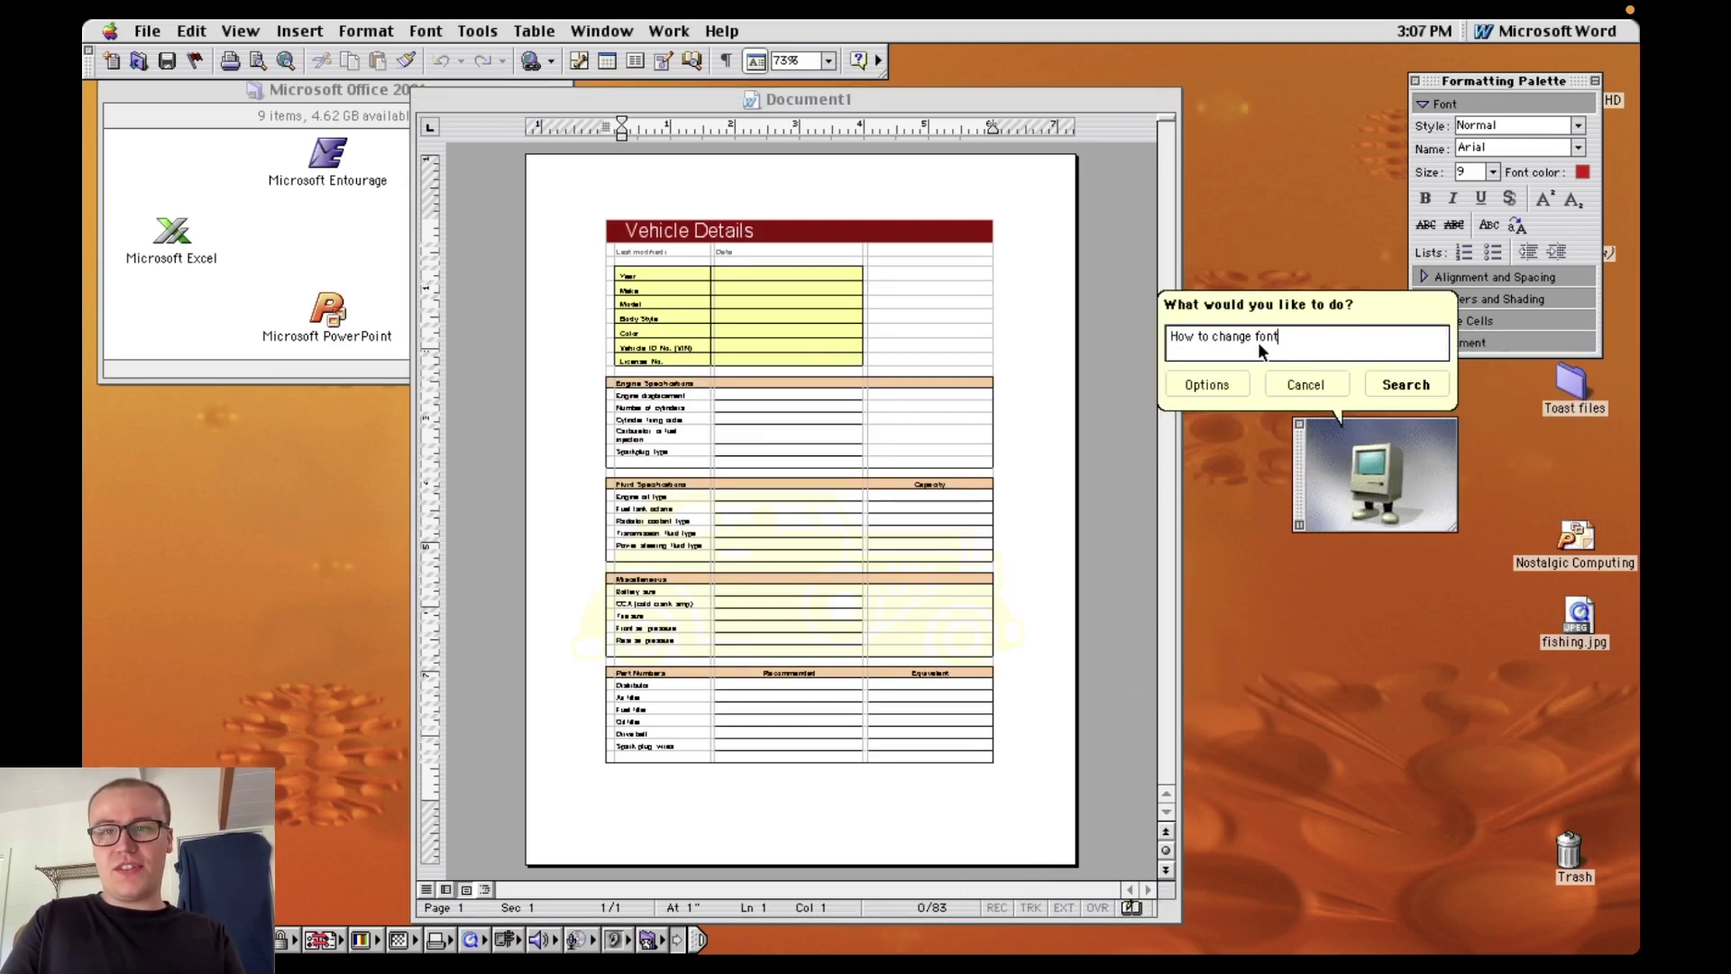
pyautogui.press('Return')
pyautogui.moveTo(1357, 366); pyautogui.dragTo(1102, 192)
pyautogui.press('super+w')
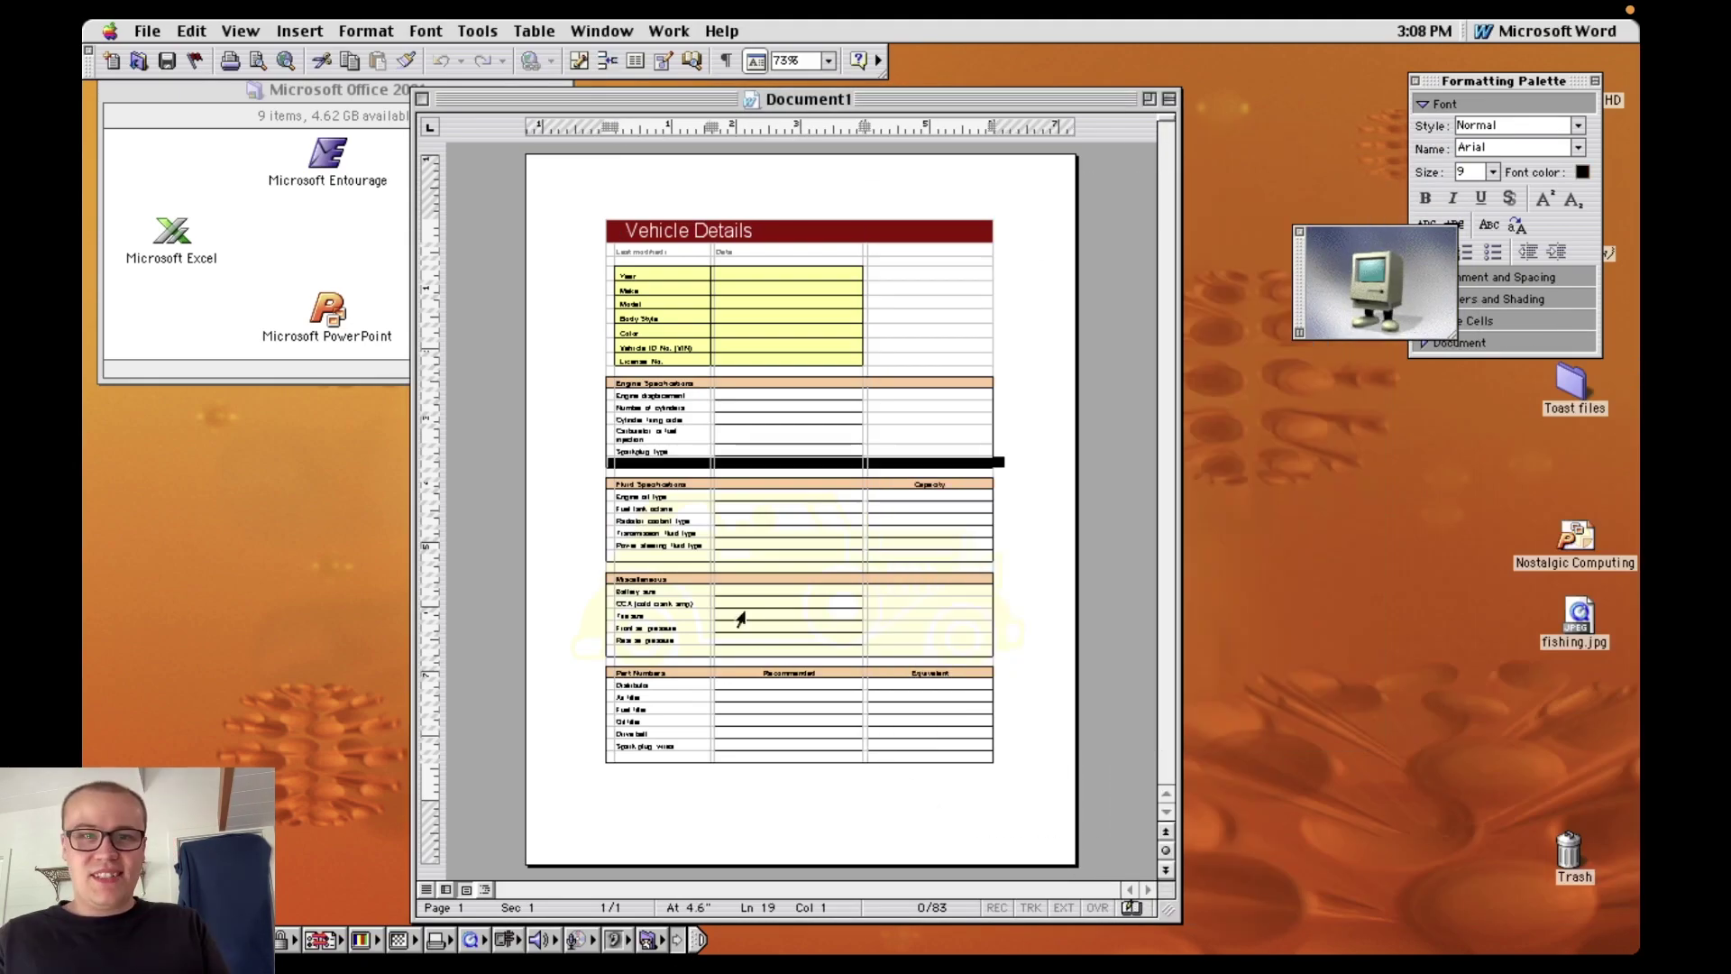
# Step: Switch the zoom to page width and ready the zoom box for a new percentage
pyautogui.click(1028, 544)
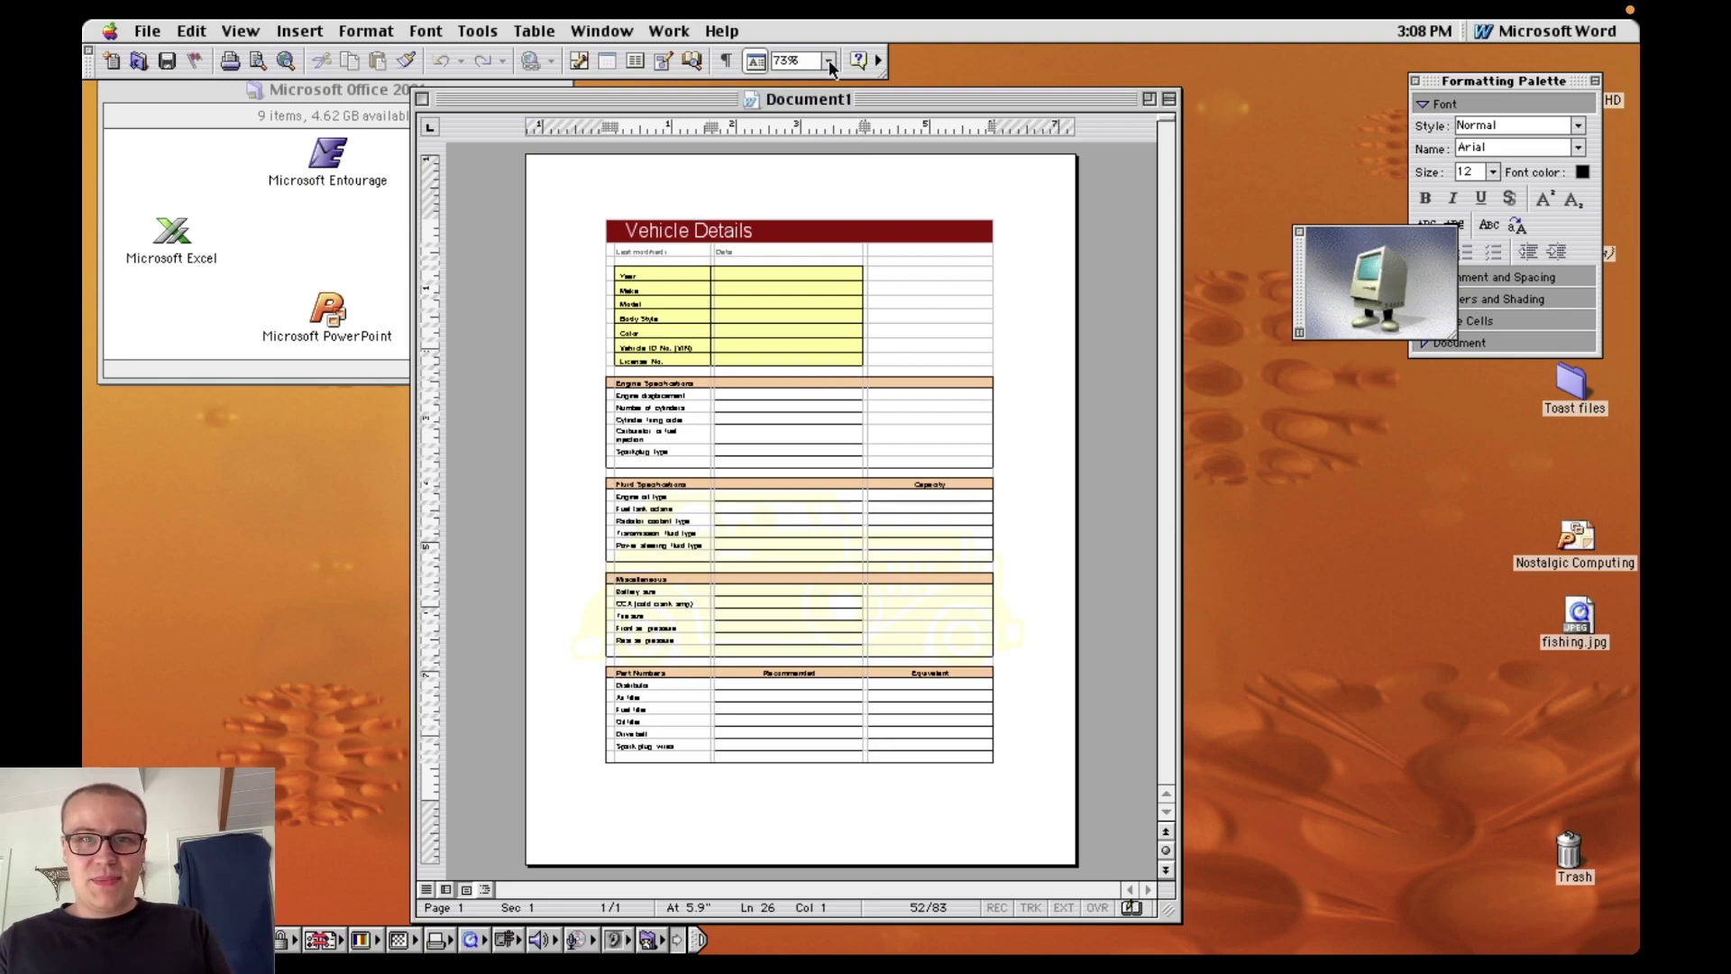
pyautogui.click(827, 61)
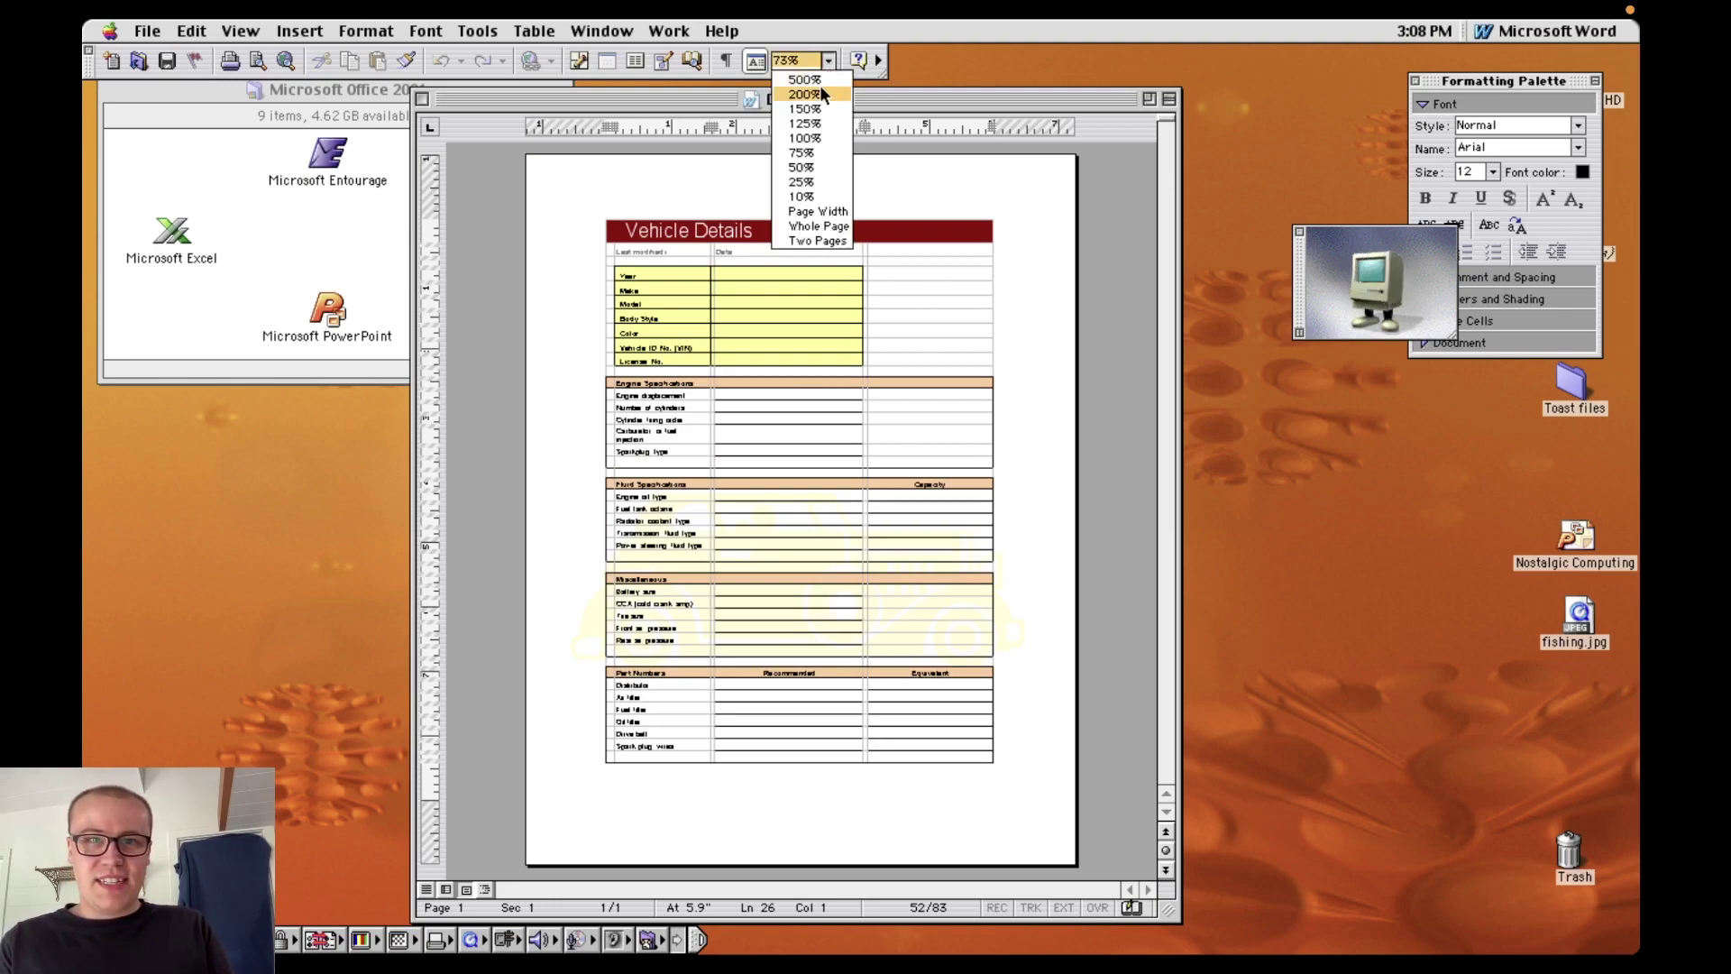
pyautogui.click(825, 211)
pyautogui.click(784, 59)
# Step: Apply 125% zoom, then select the entire Vehicle Details document with Command-A
pyautogui.write('125')
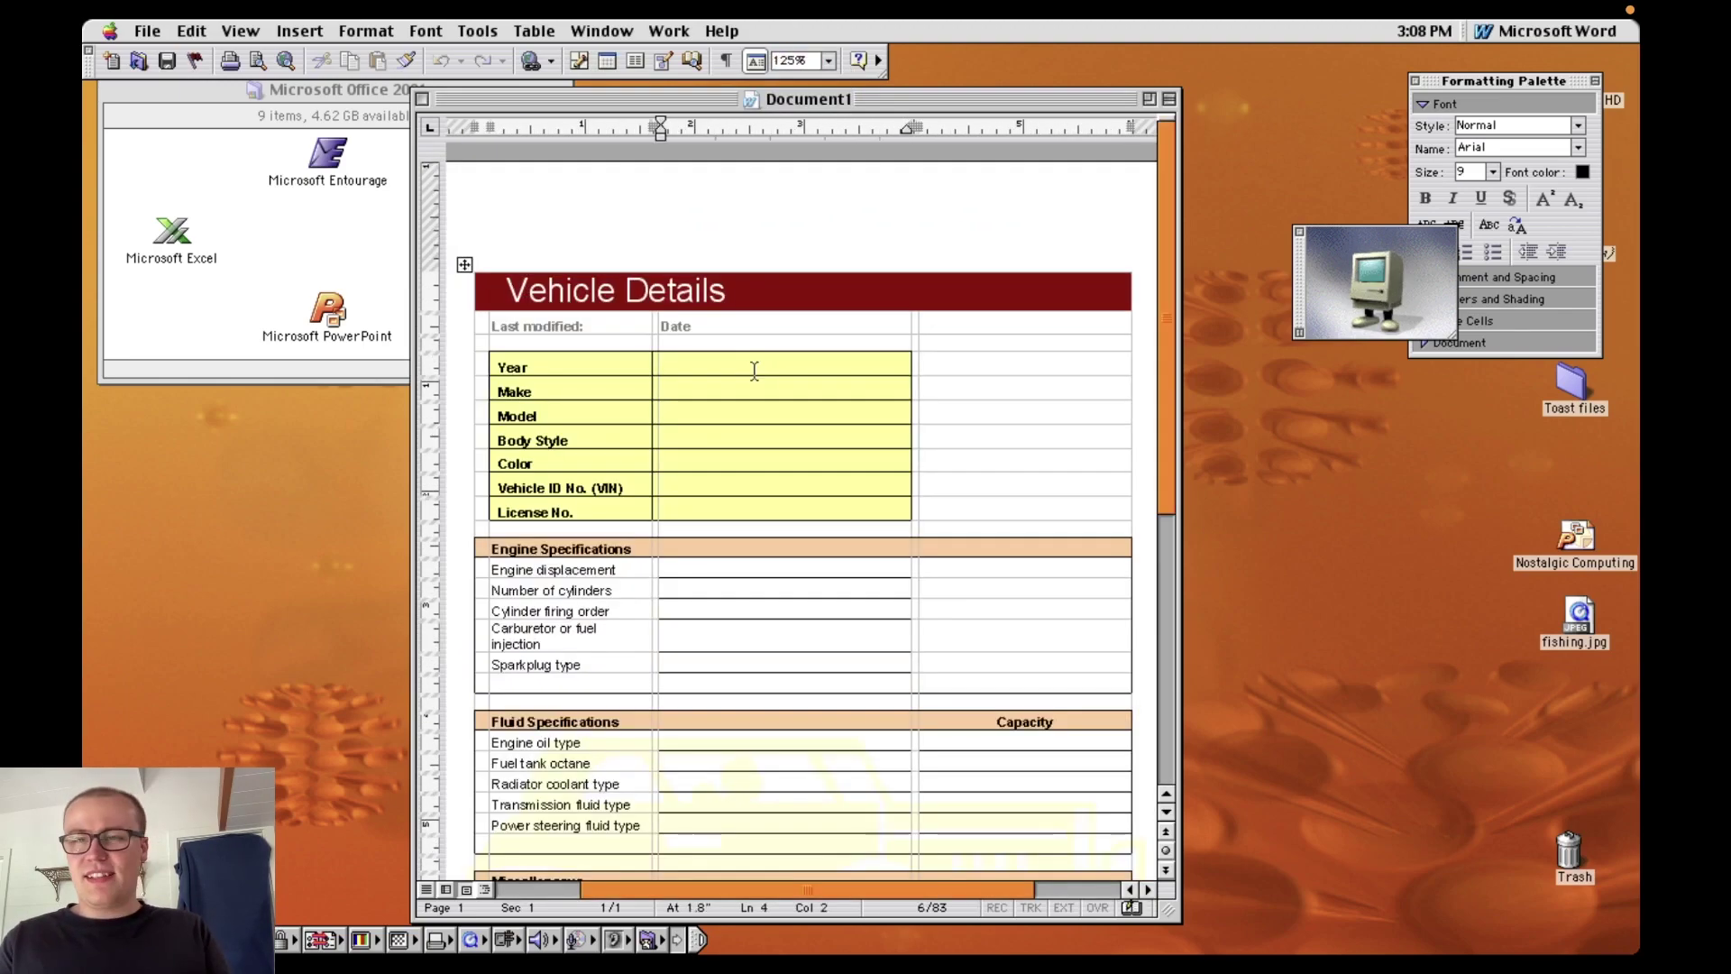
pyautogui.press('Return')
pyautogui.click(755, 371)
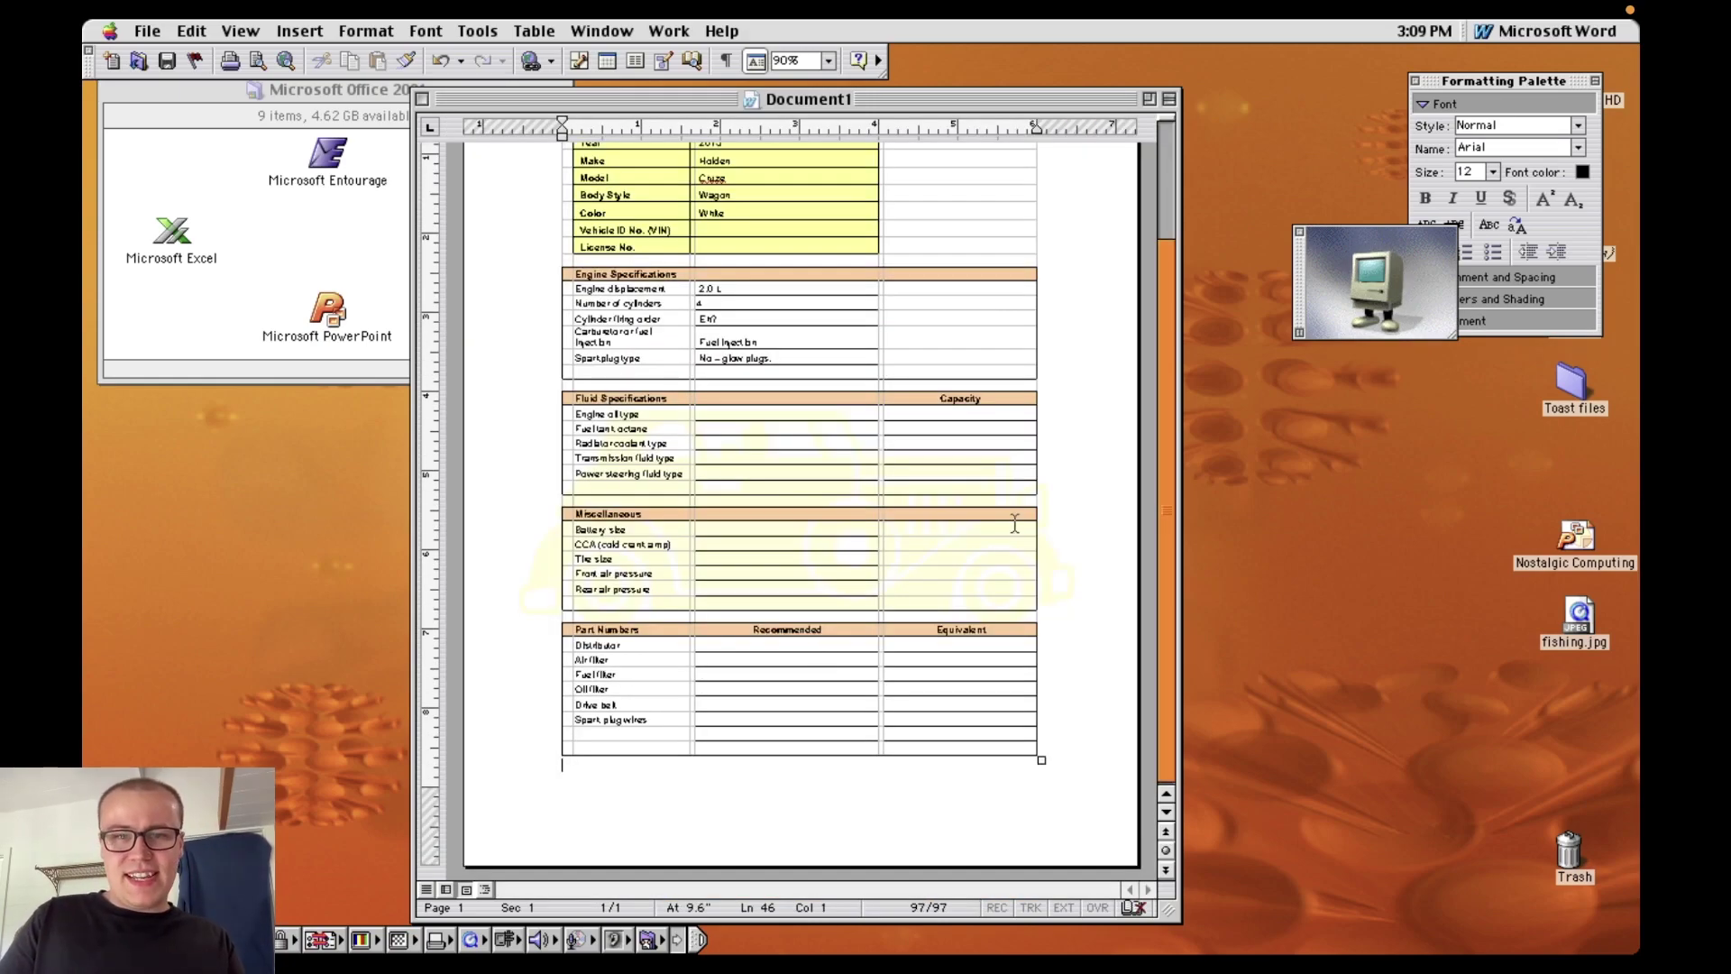
pyautogui.press('super+a')
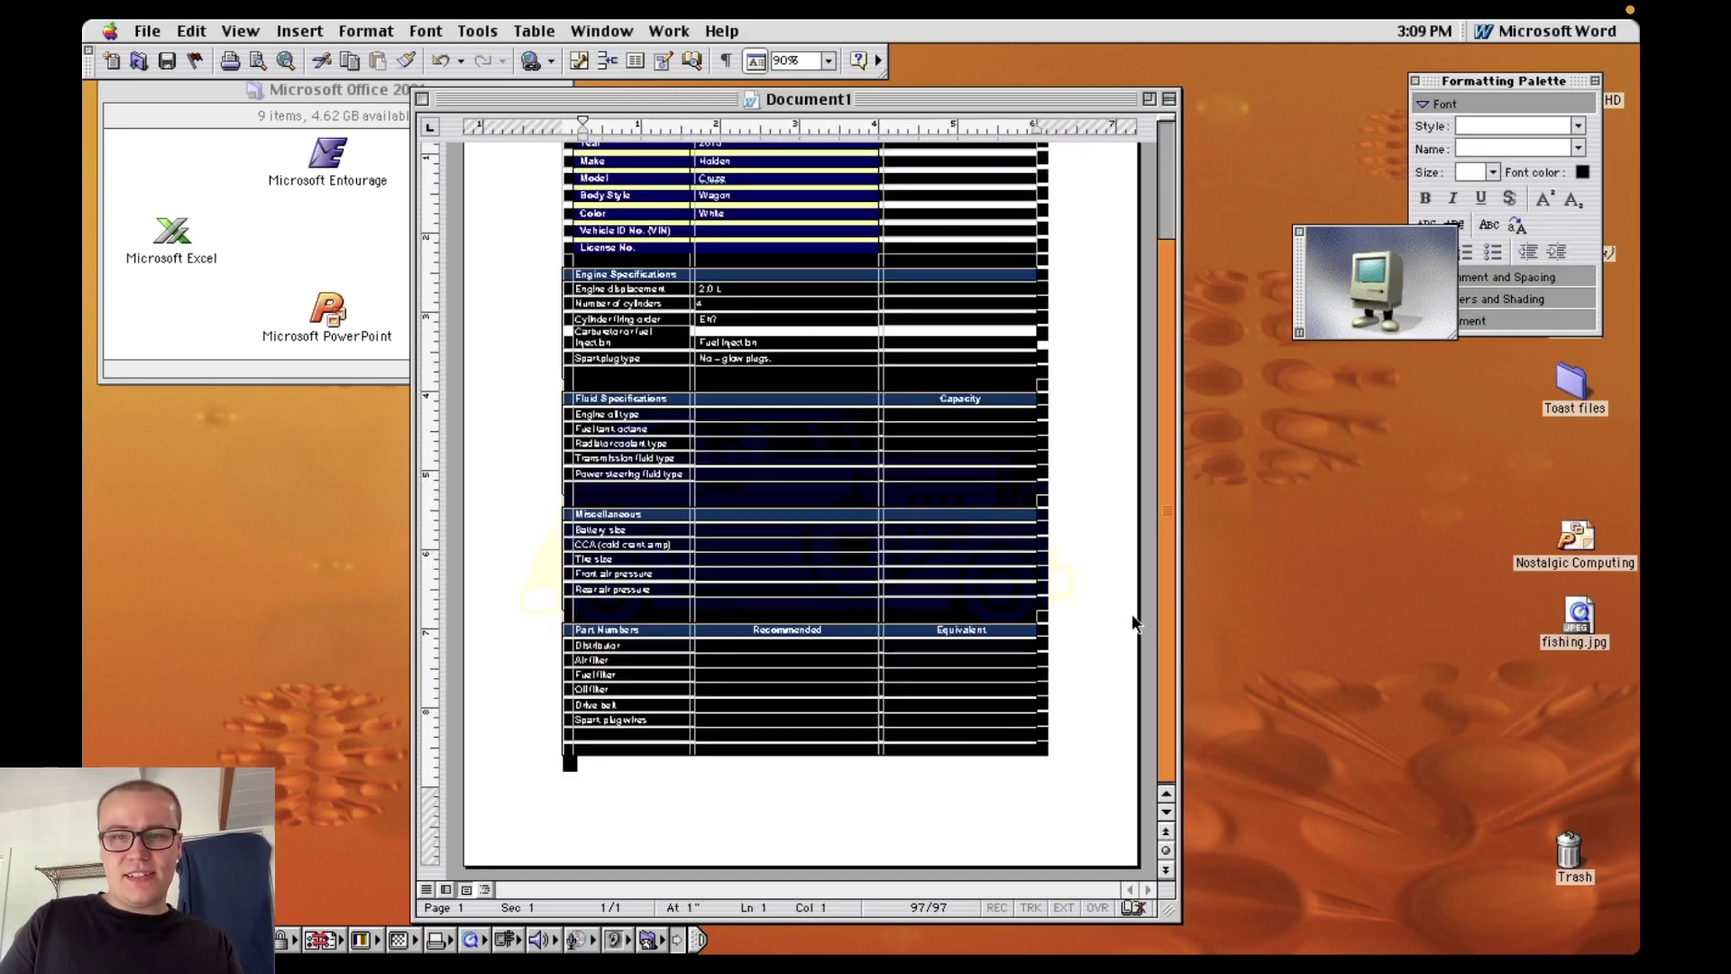
pyautogui.moveTo(1163, 639); pyautogui.dragTo(1163, 522)
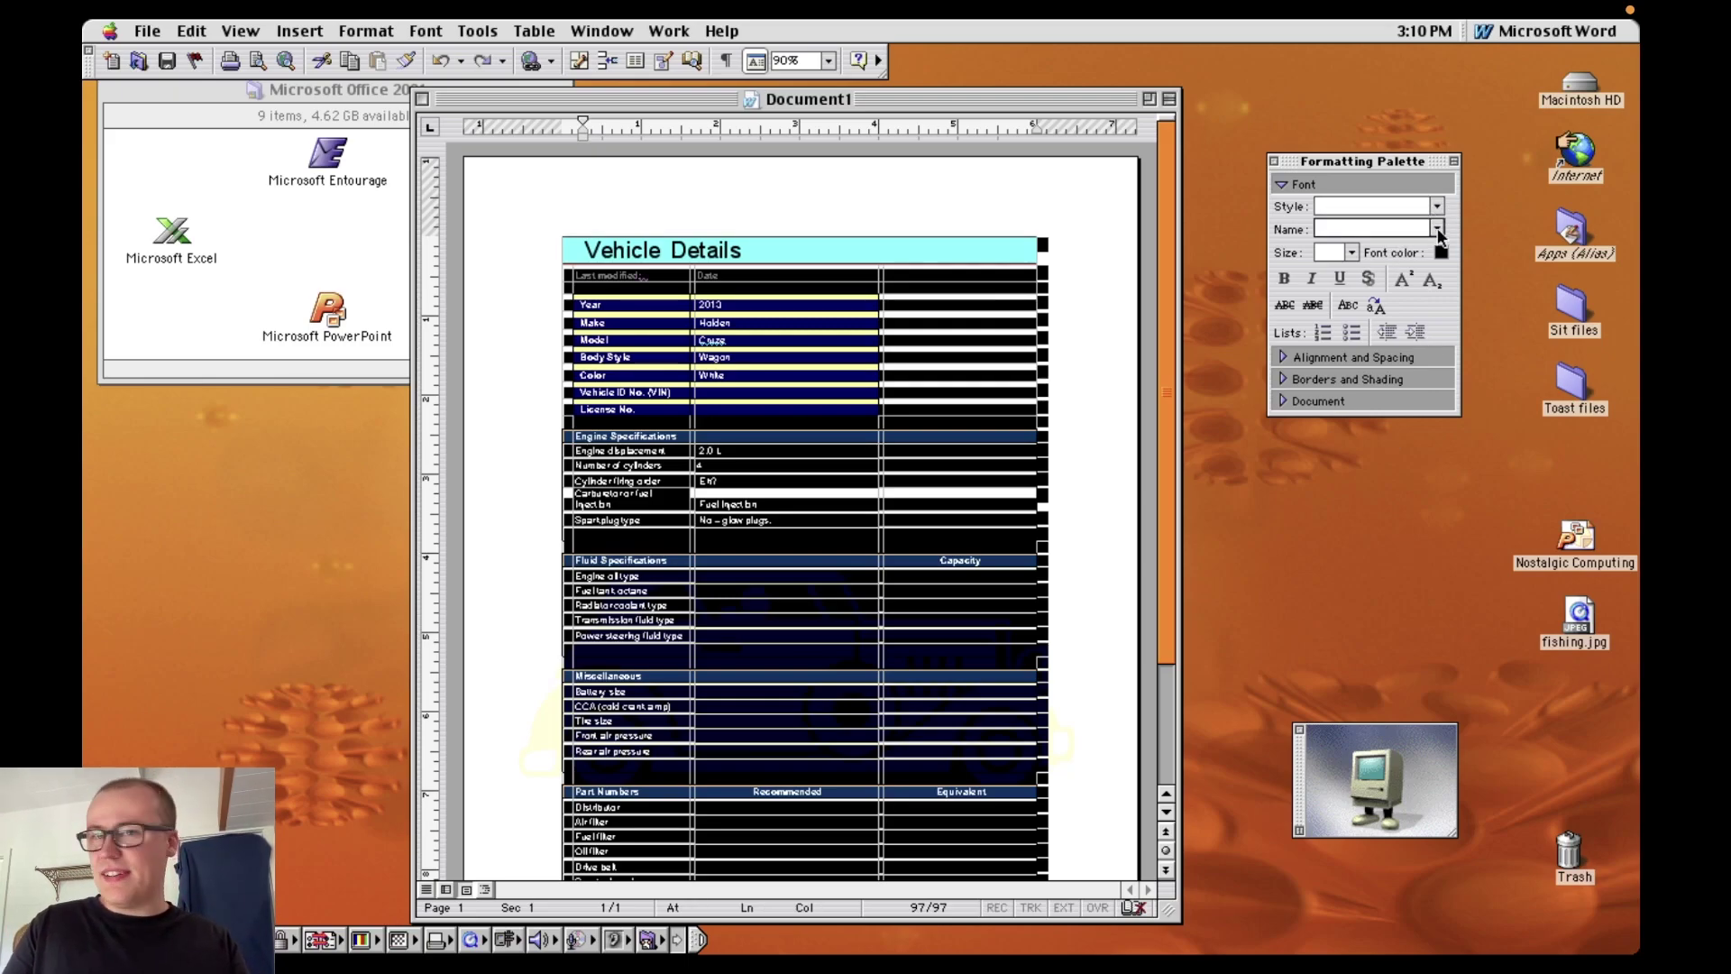
# Step: Set the whole selected document to the Impact font and scroll to review it
pyautogui.click(1438, 229)
pyautogui.click(1342, 695)
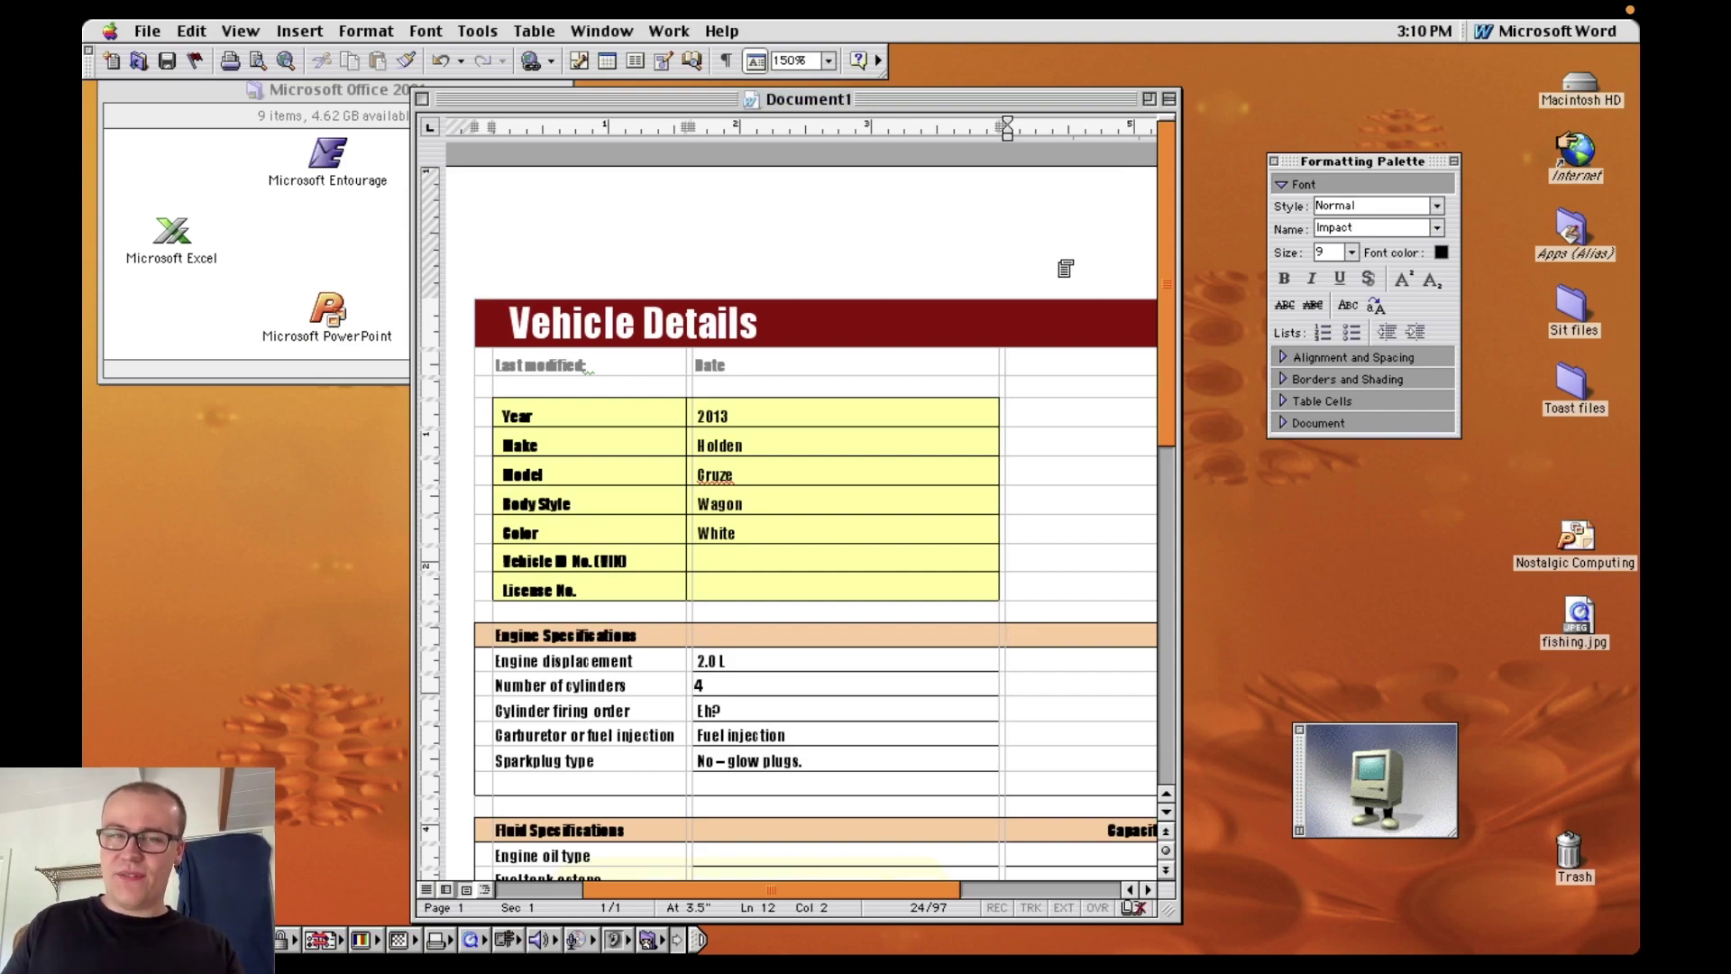
pyautogui.scroll(-3, 1171, 294)
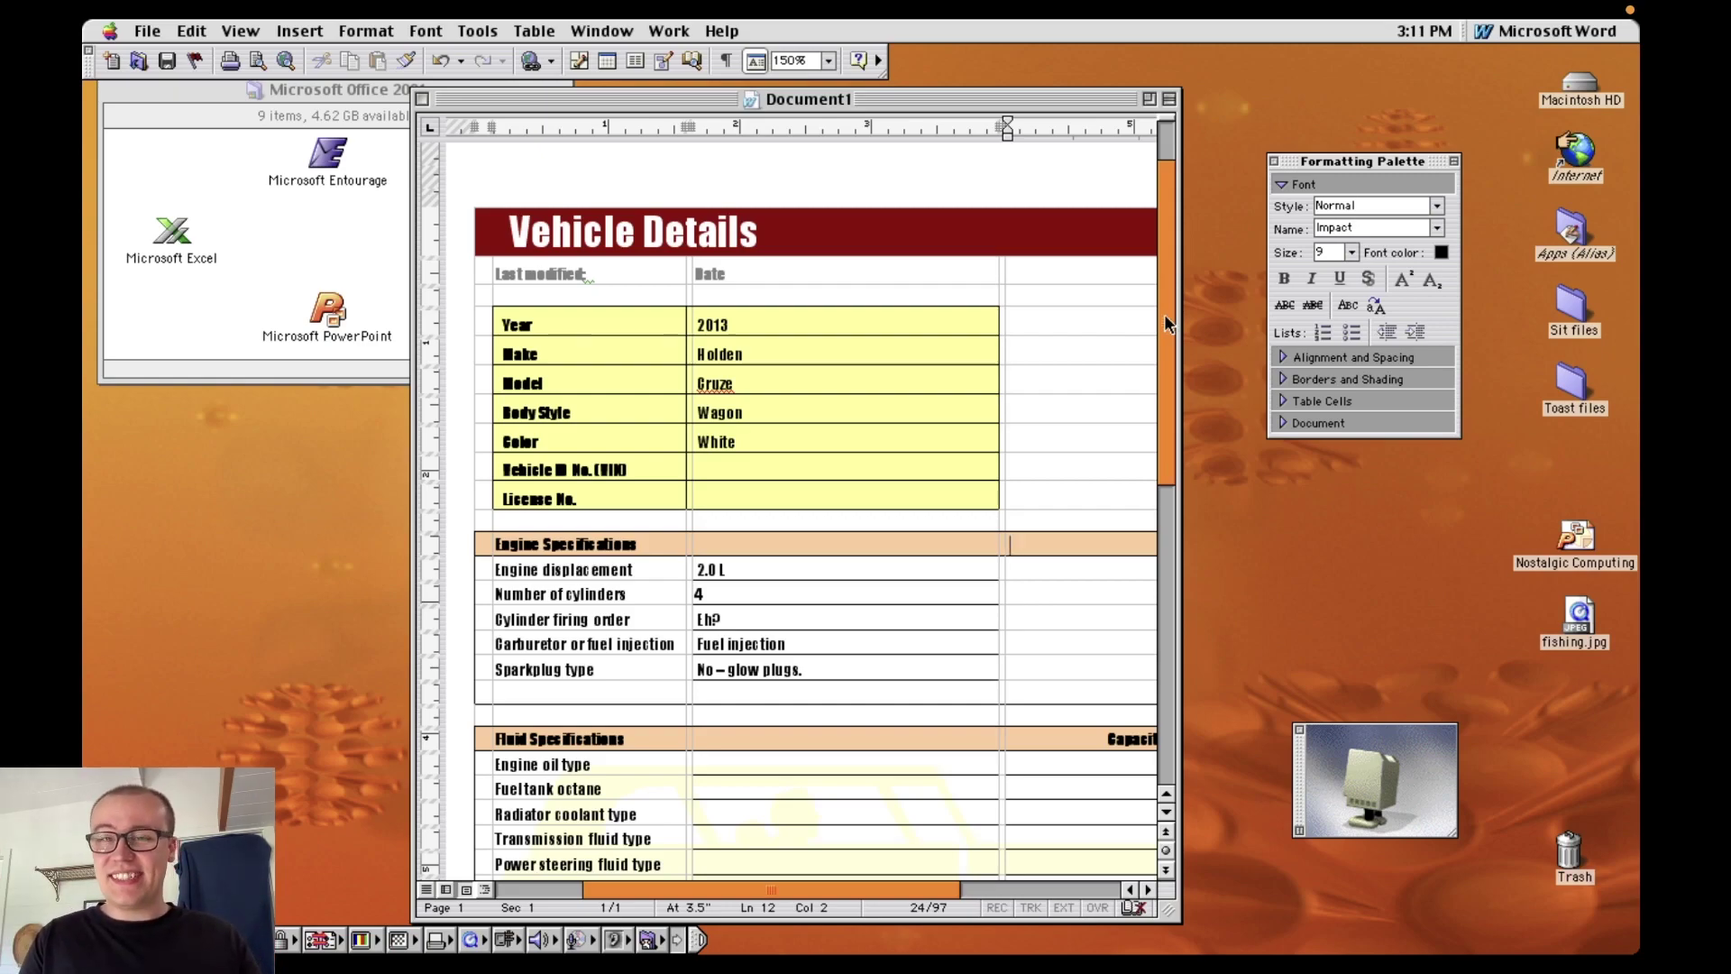
pyautogui.scroll(3, 1165, 316)
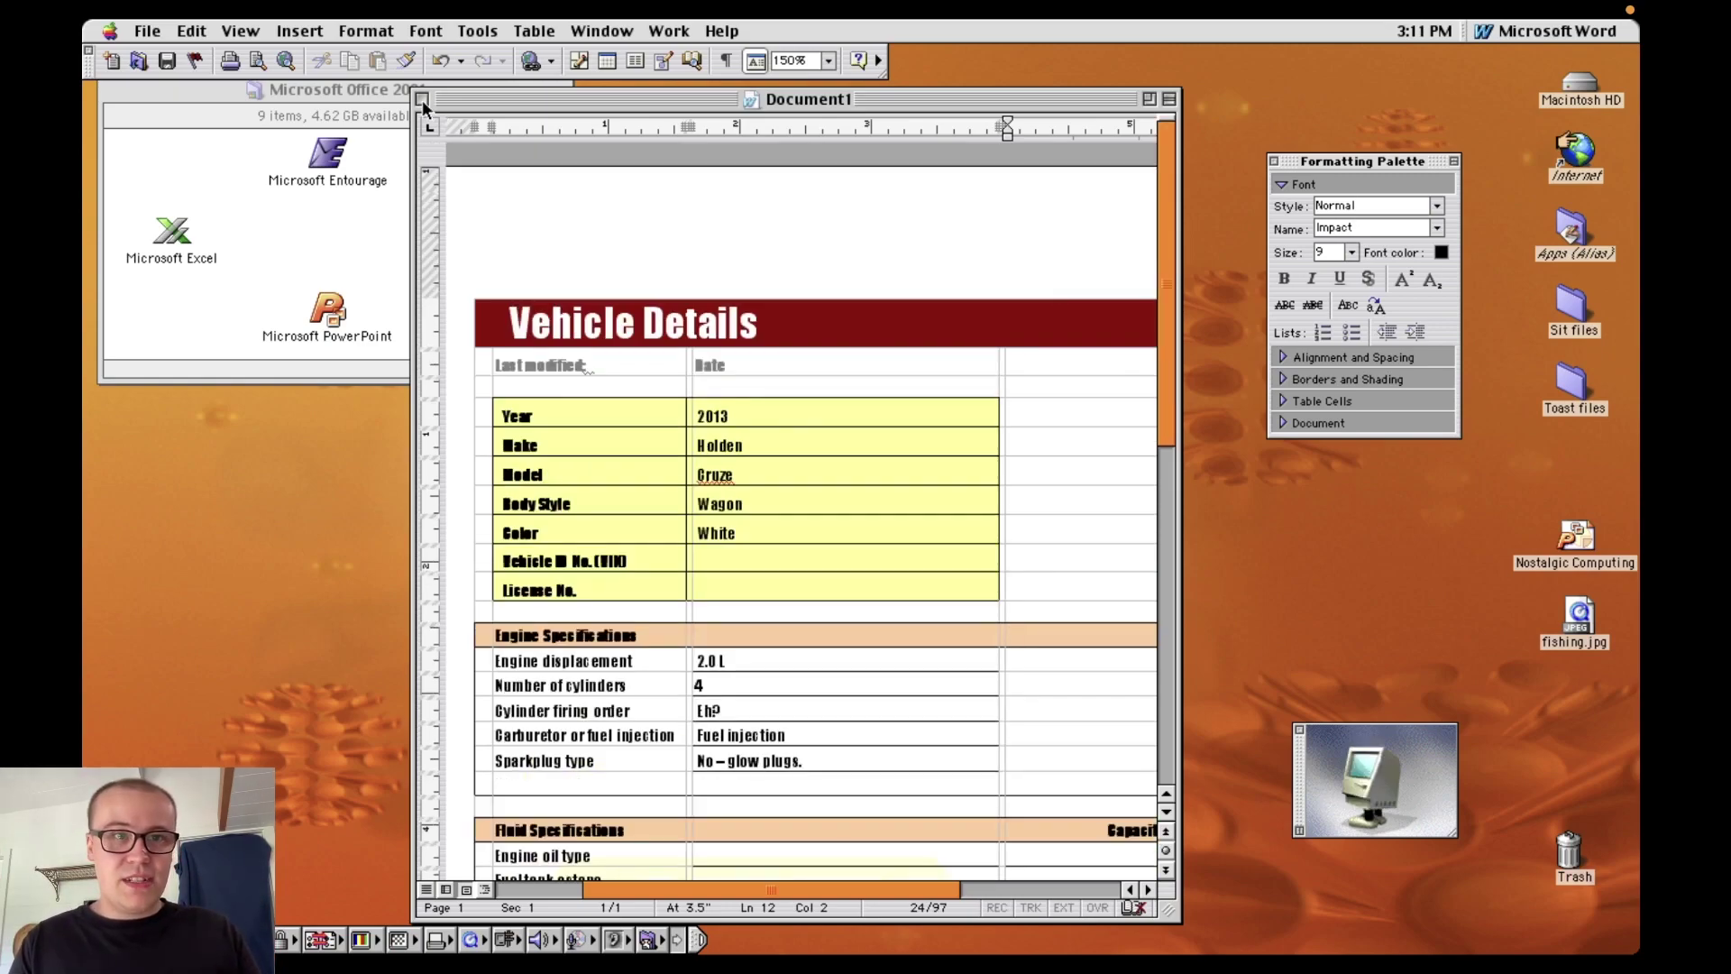
# Step: Close the Vehicle Details document without saving and open Insert > Index and Tables
pyautogui.click(422, 99)
pyautogui.click(772, 214)
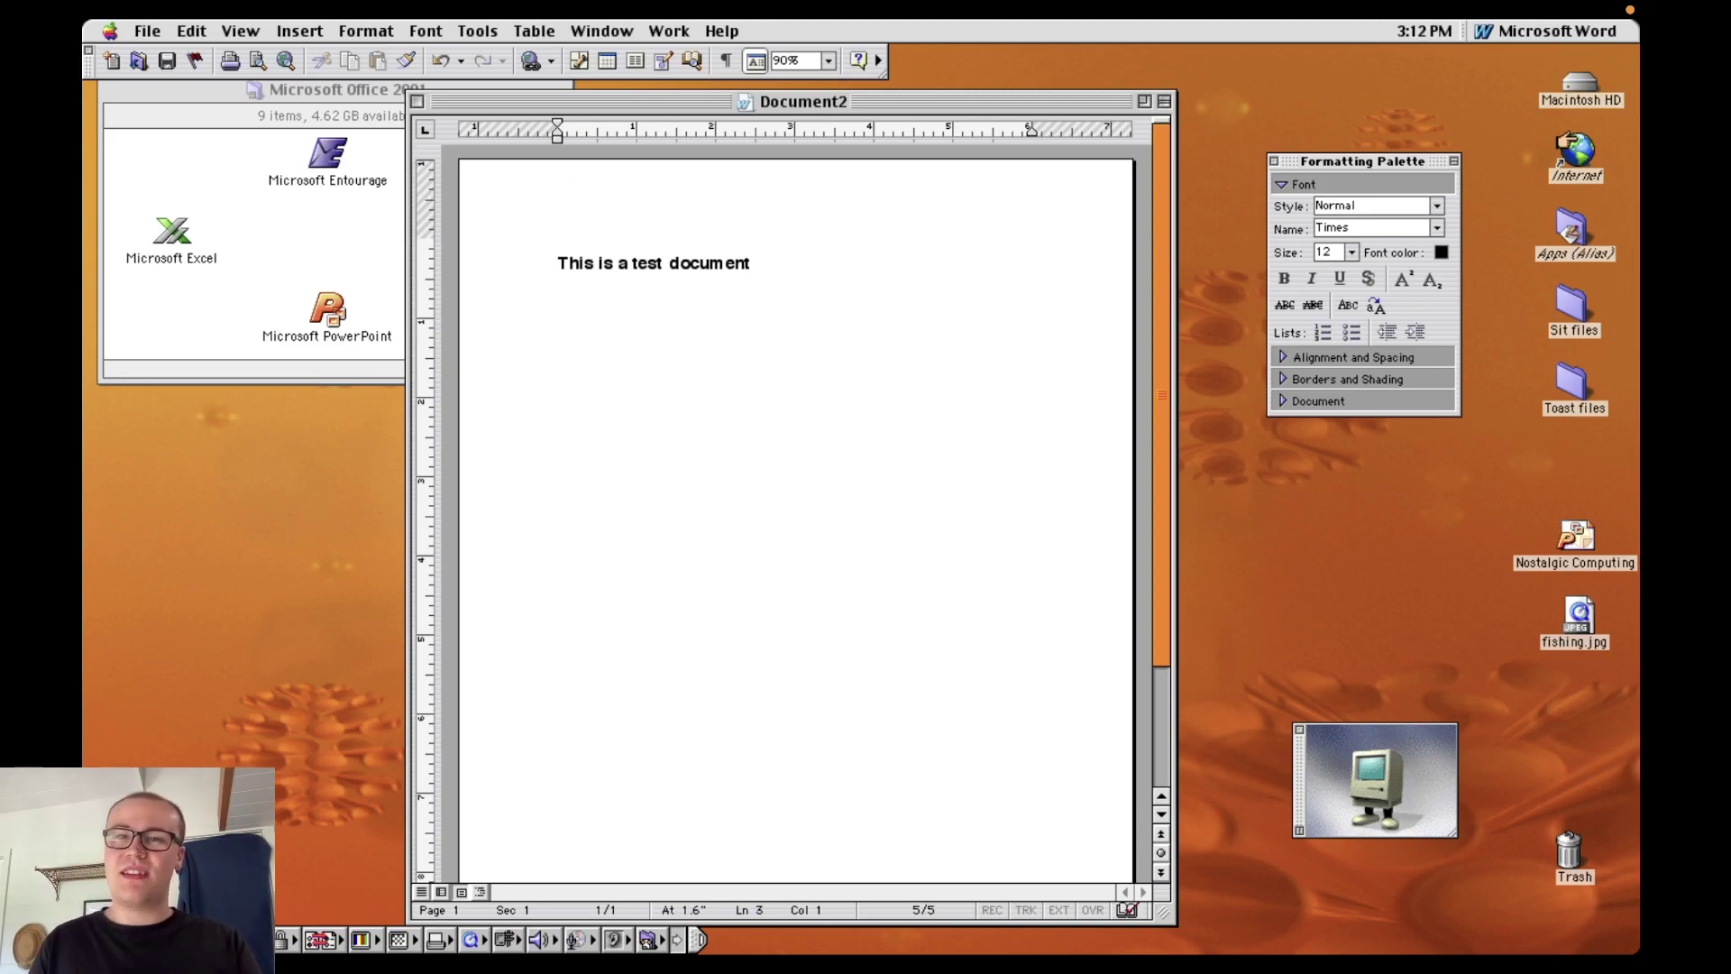
pyautogui.click(299, 31)
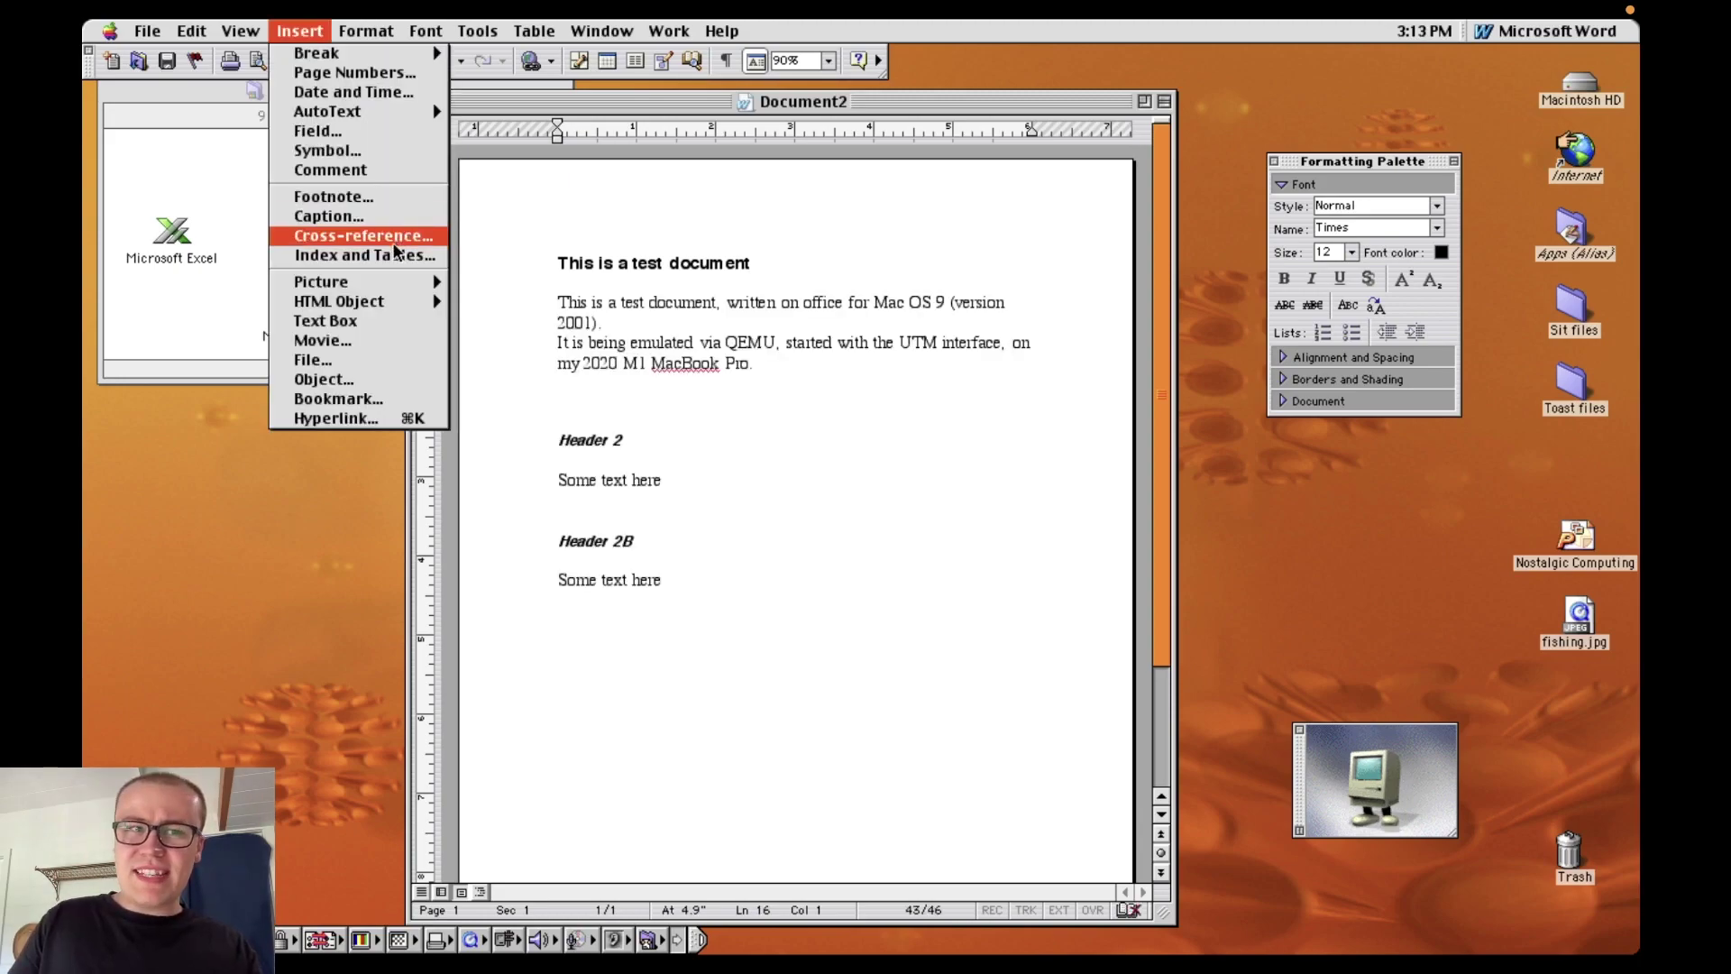
pyautogui.click(388, 254)
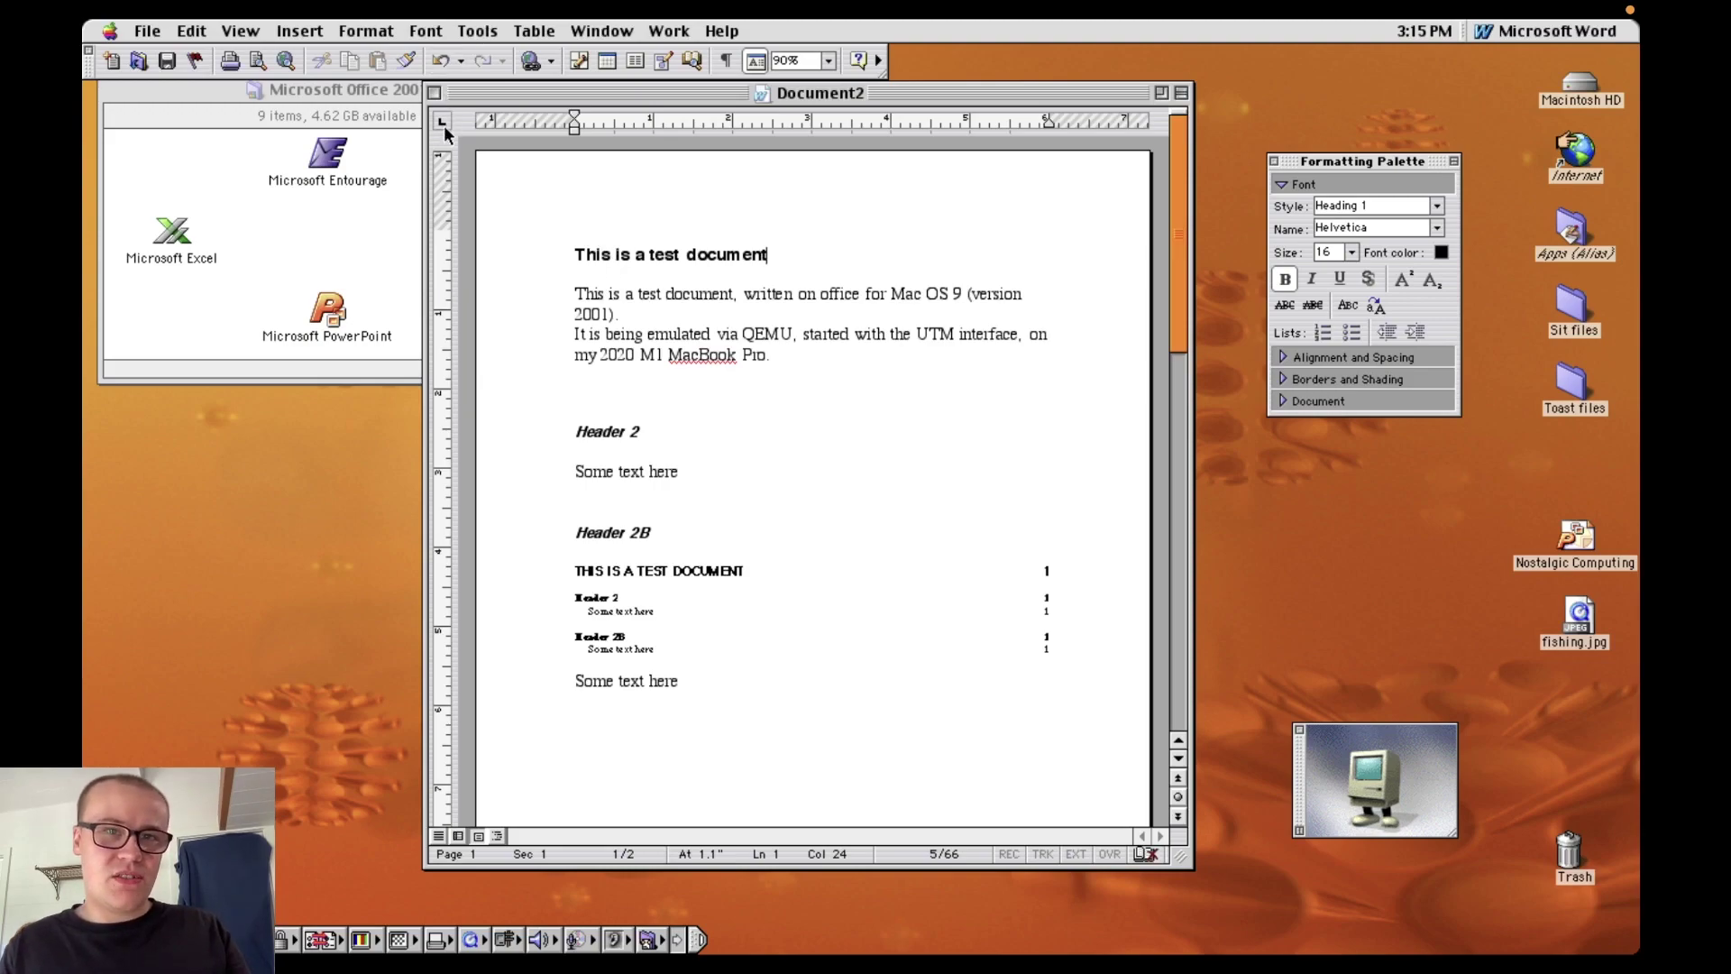
# Step: Show the Document Map, collapse its headings, and enlarge the document window
pyautogui.click(236, 31)
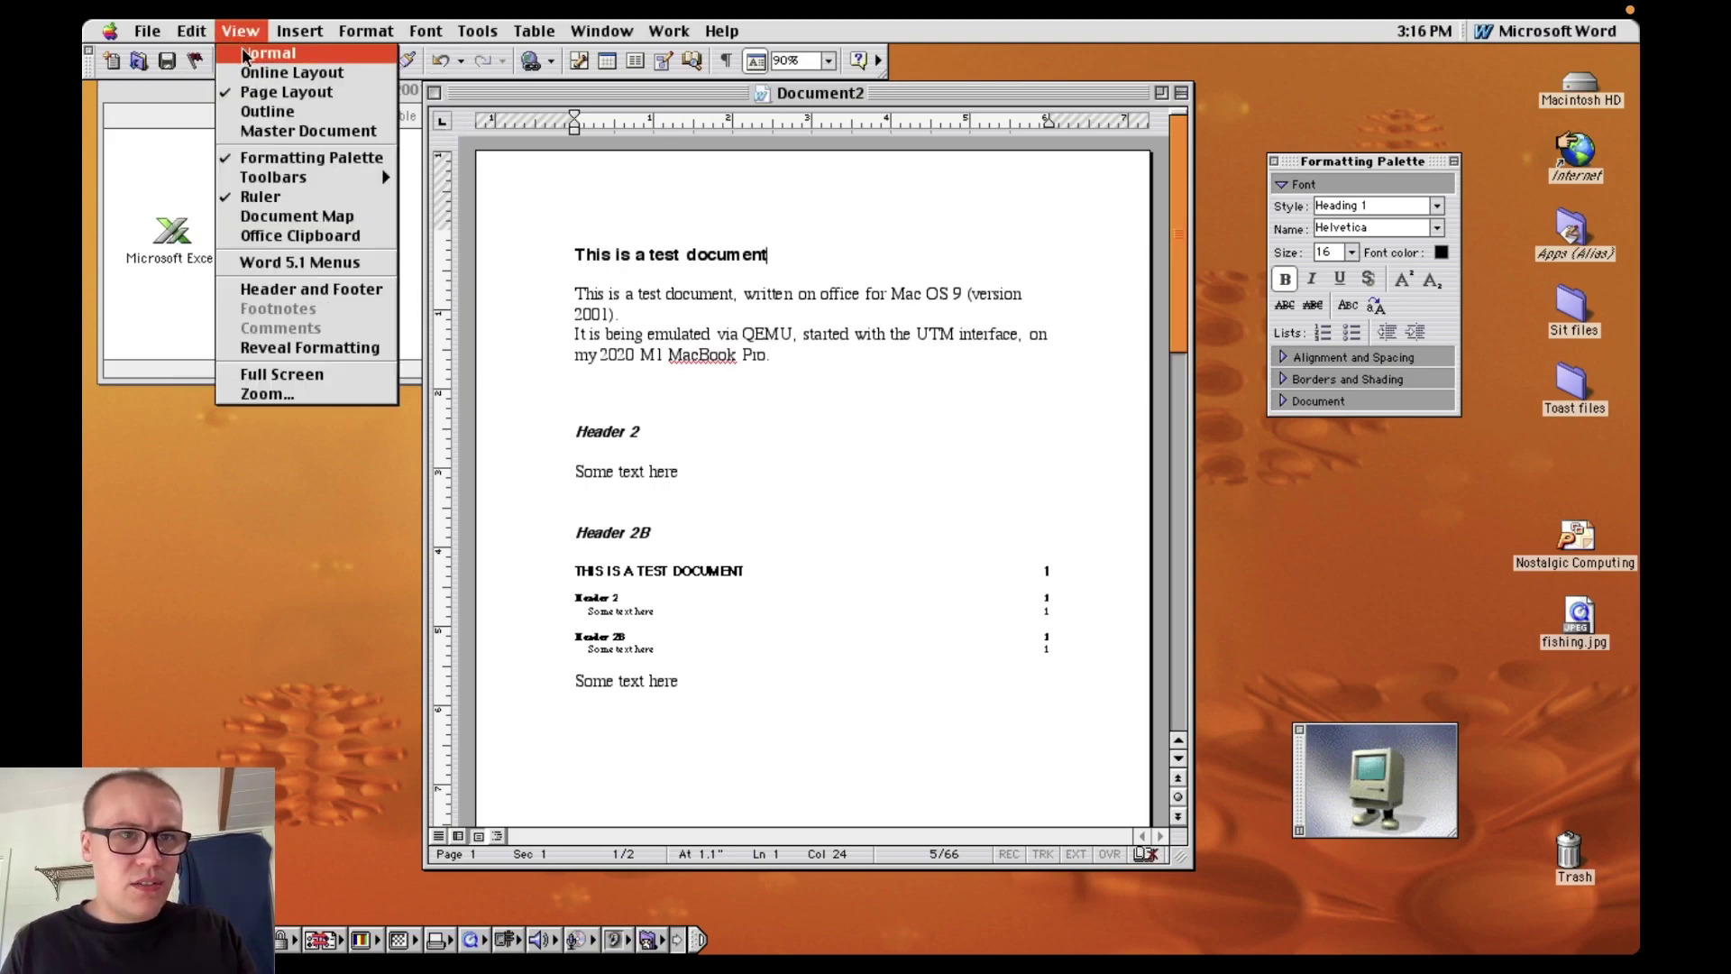
pyautogui.click(297, 215)
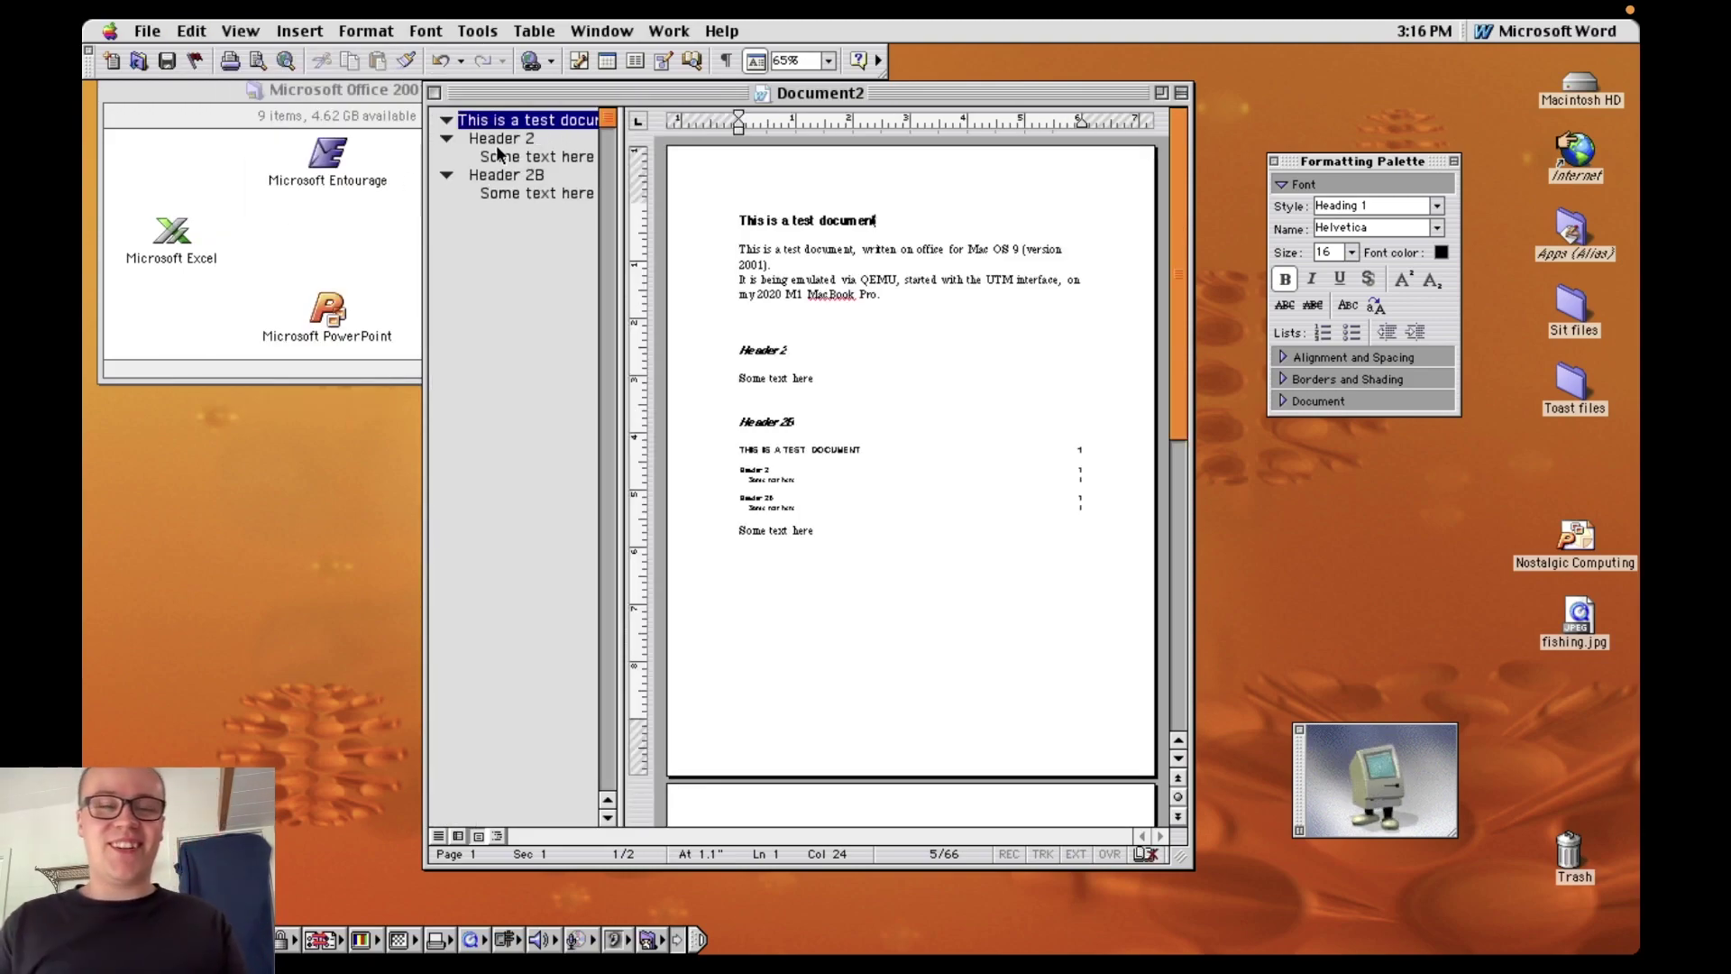
pyautogui.click(447, 120)
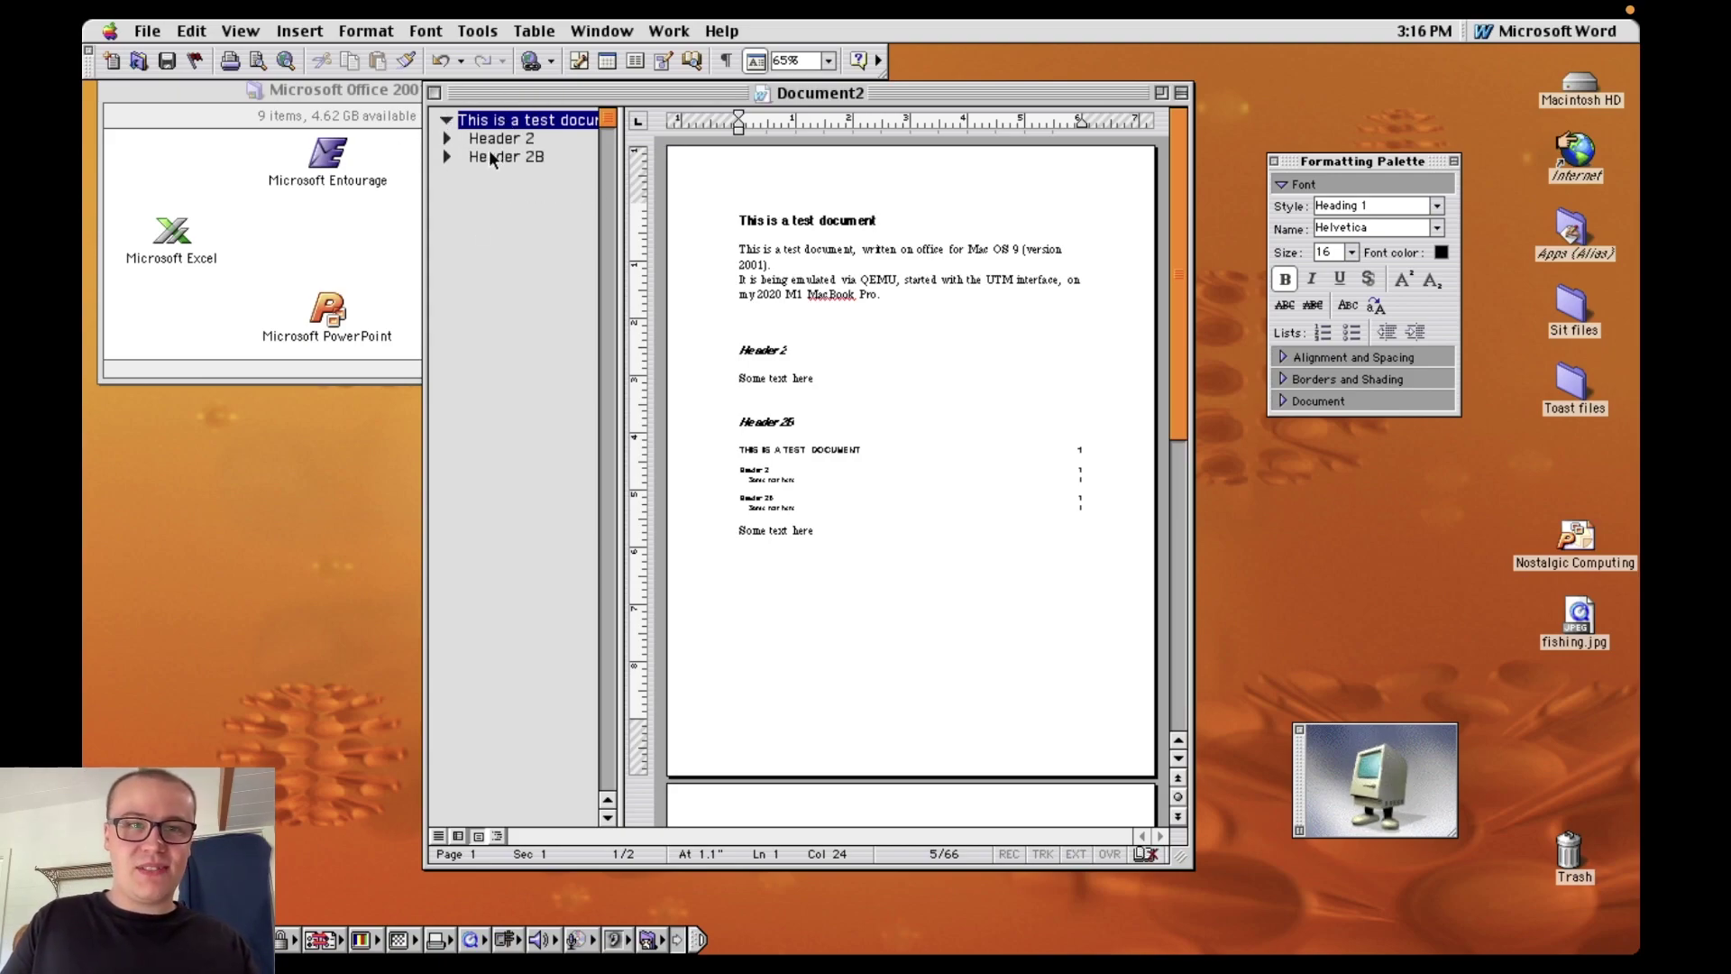
pyautogui.moveTo(1179, 275); pyautogui.dragTo(1177, 441)
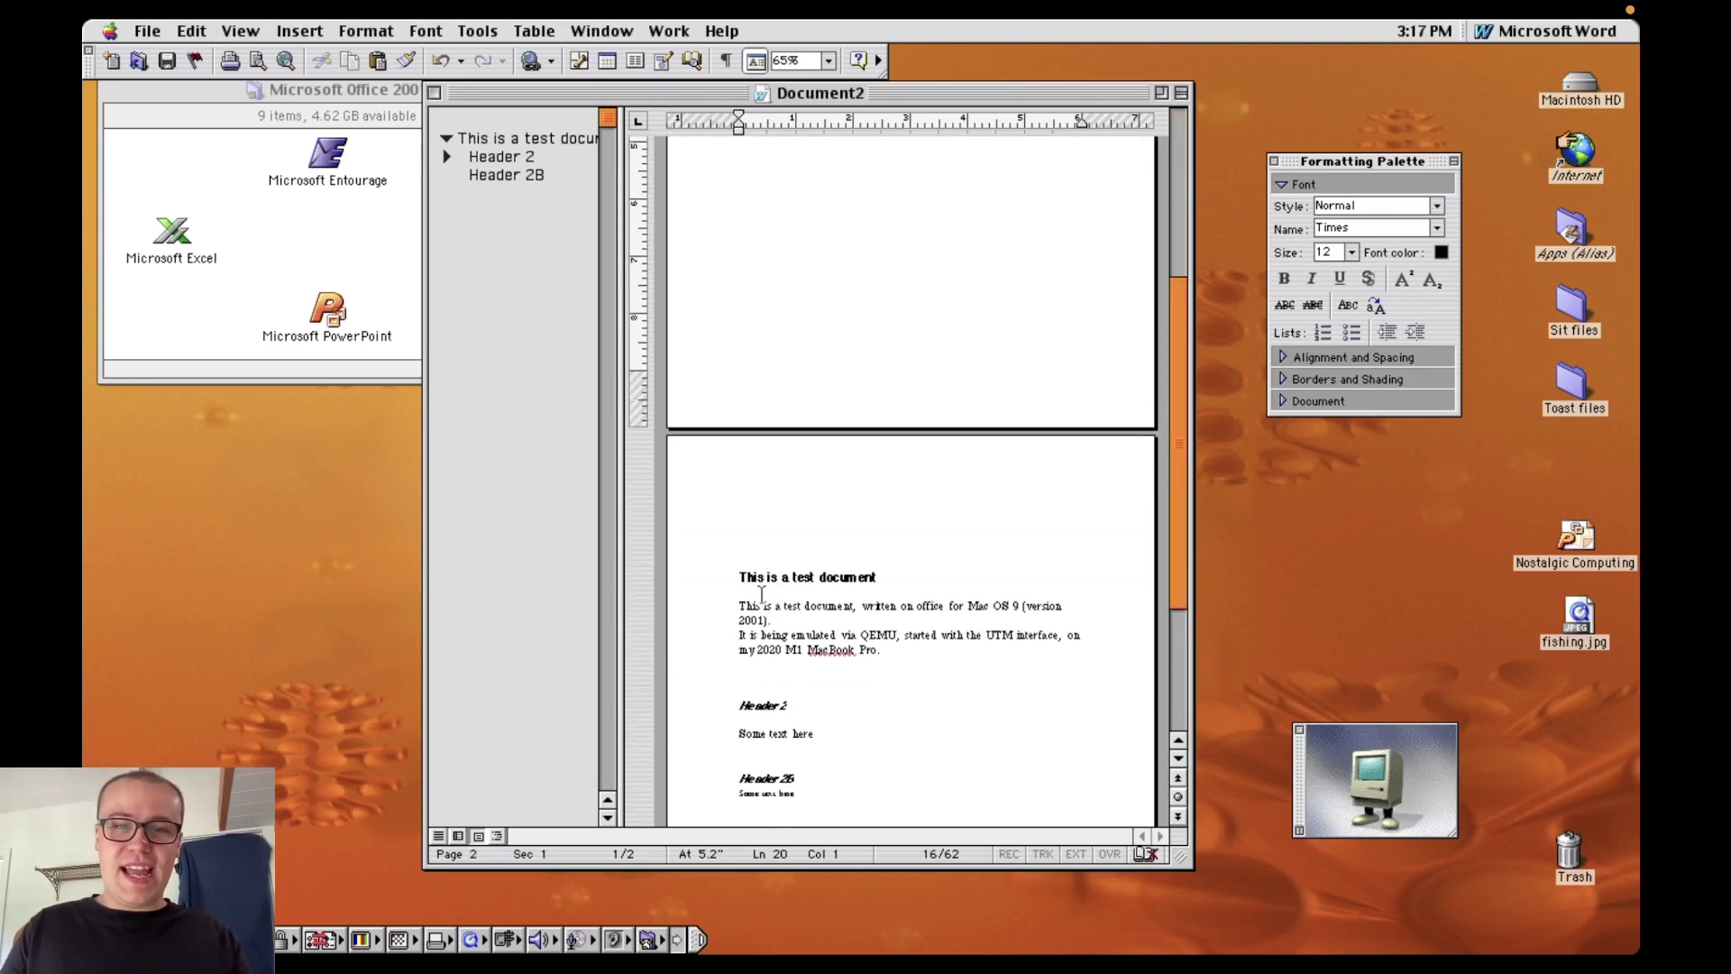
pyautogui.click(1162, 92)
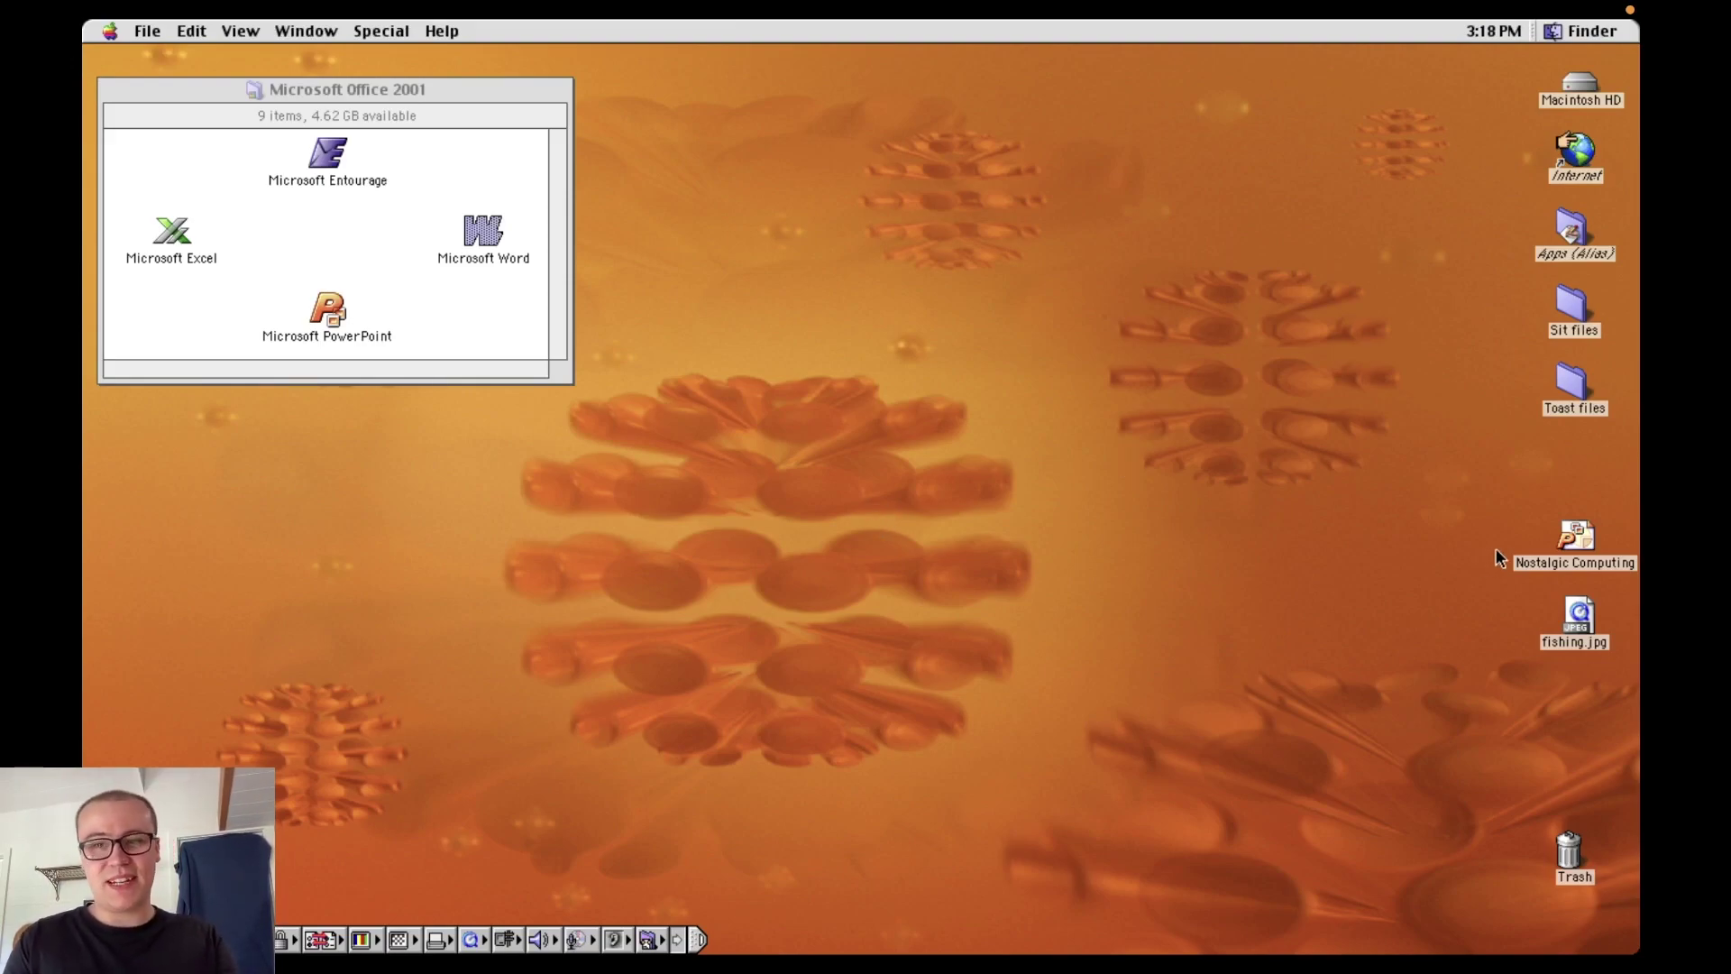
# Step: Open Nostalgic Computing and view the What is computing for?, Advantages and Disadvantages slides
pyautogui.doubleClick(1573, 532)
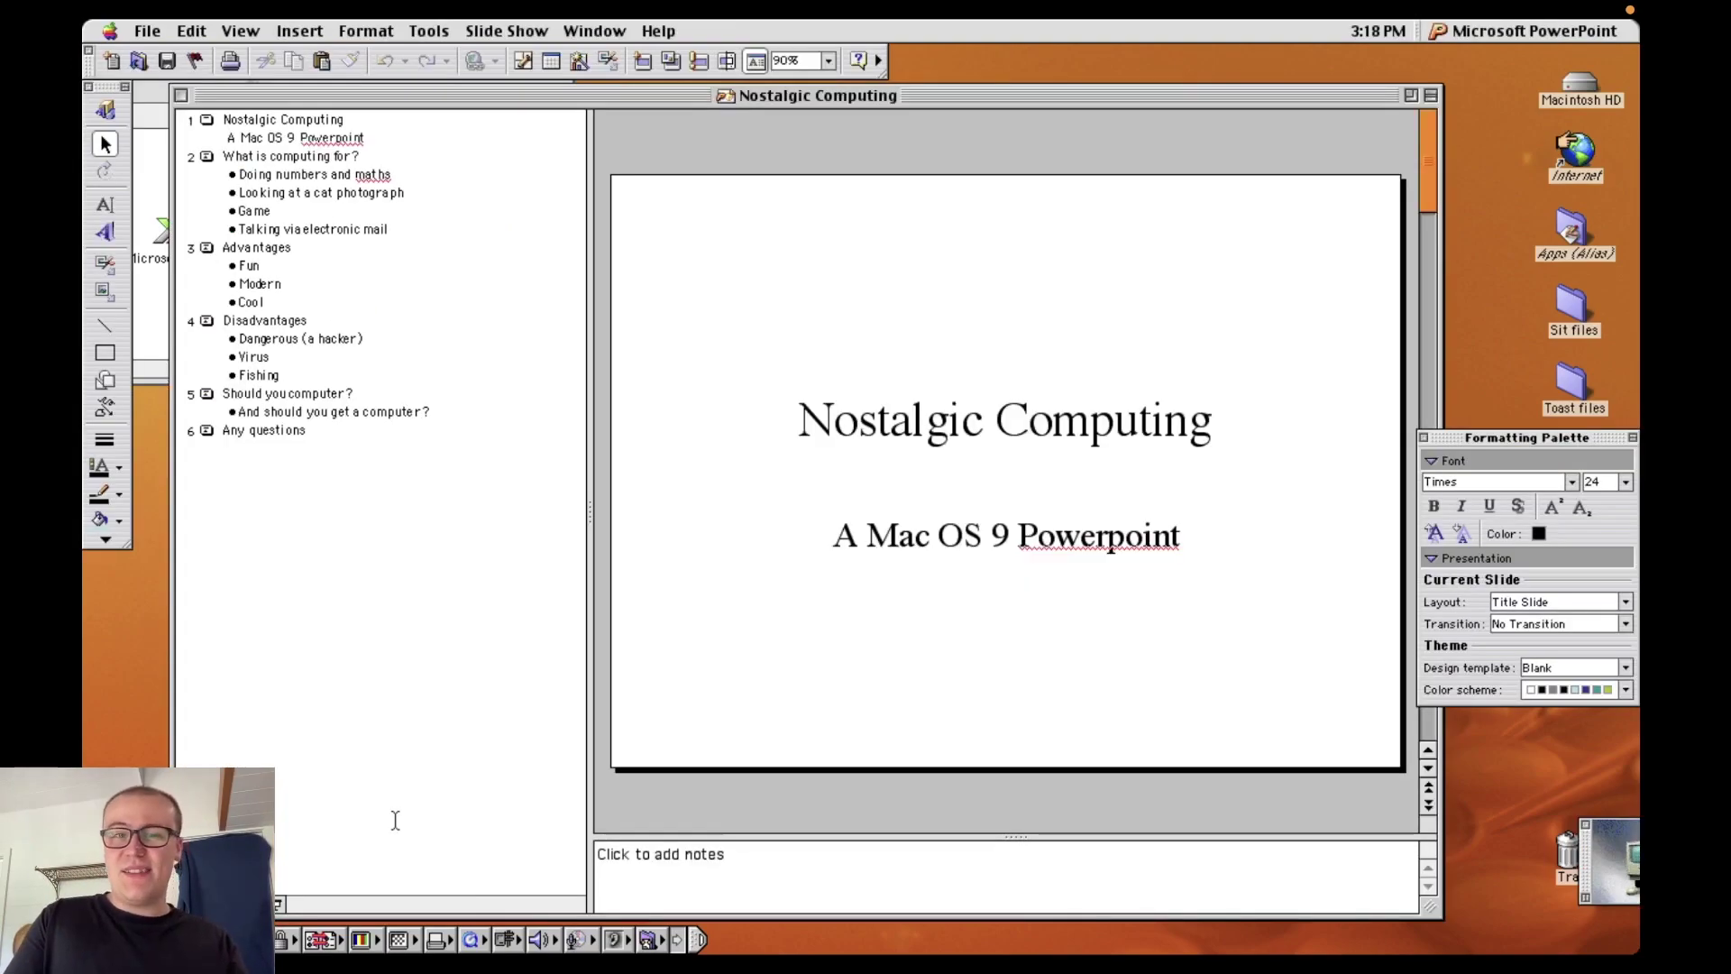
pyautogui.click(311, 158)
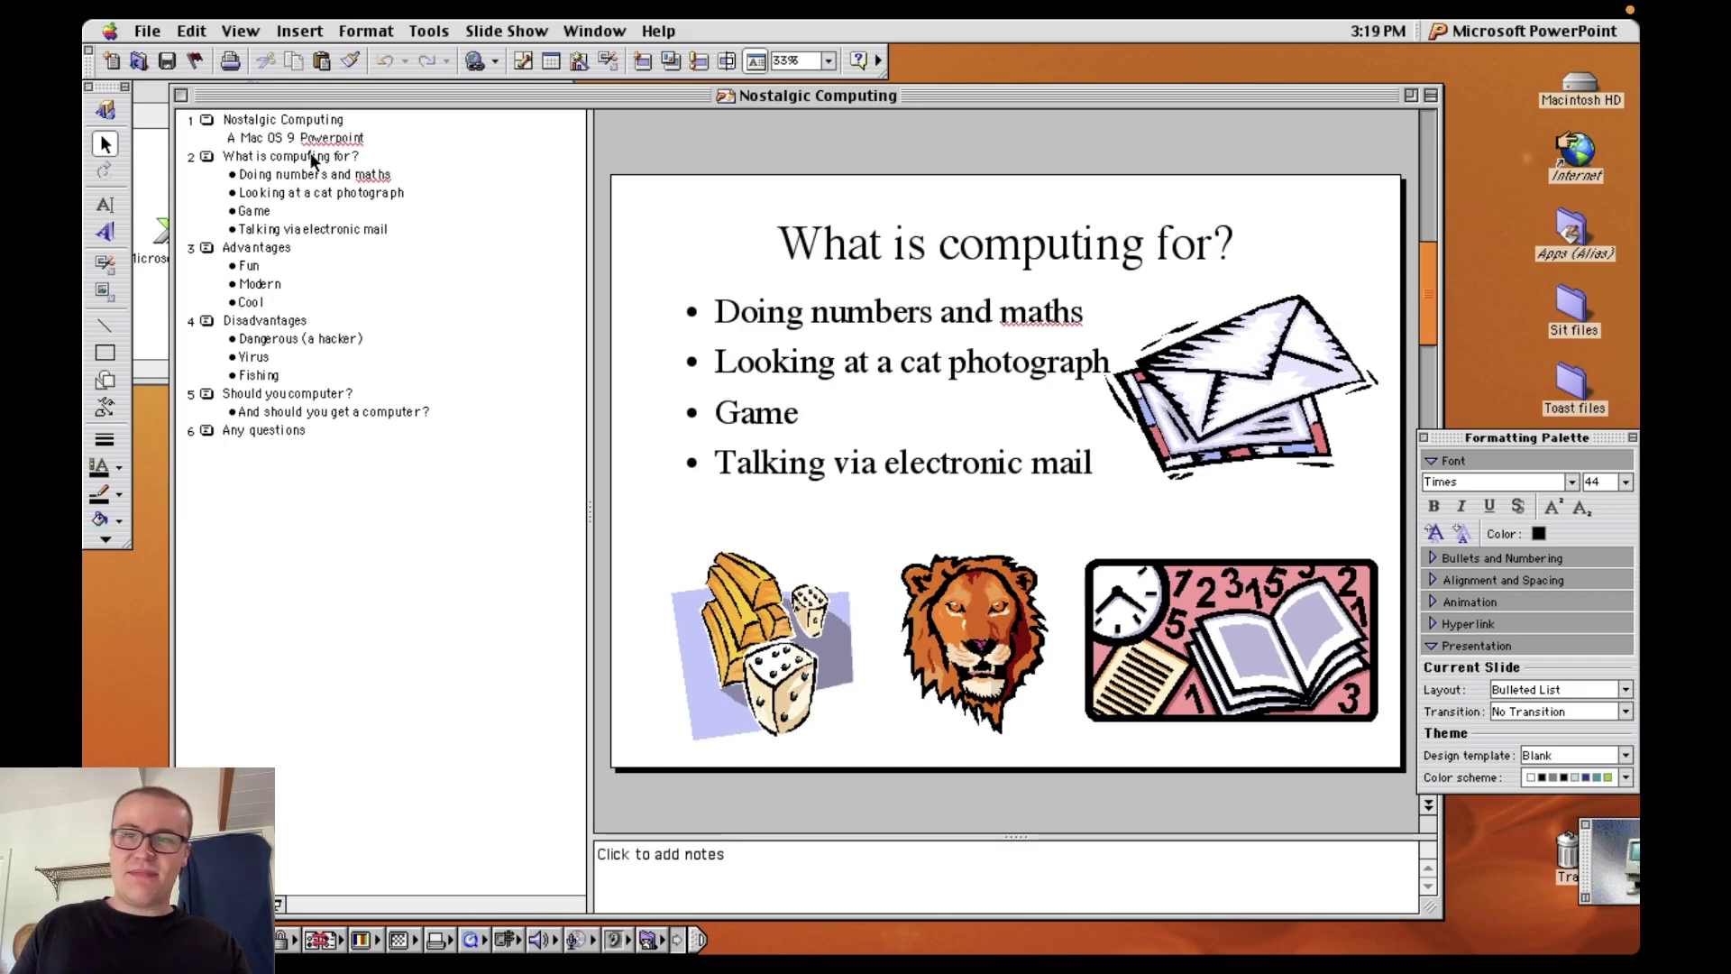
pyautogui.click(262, 247)
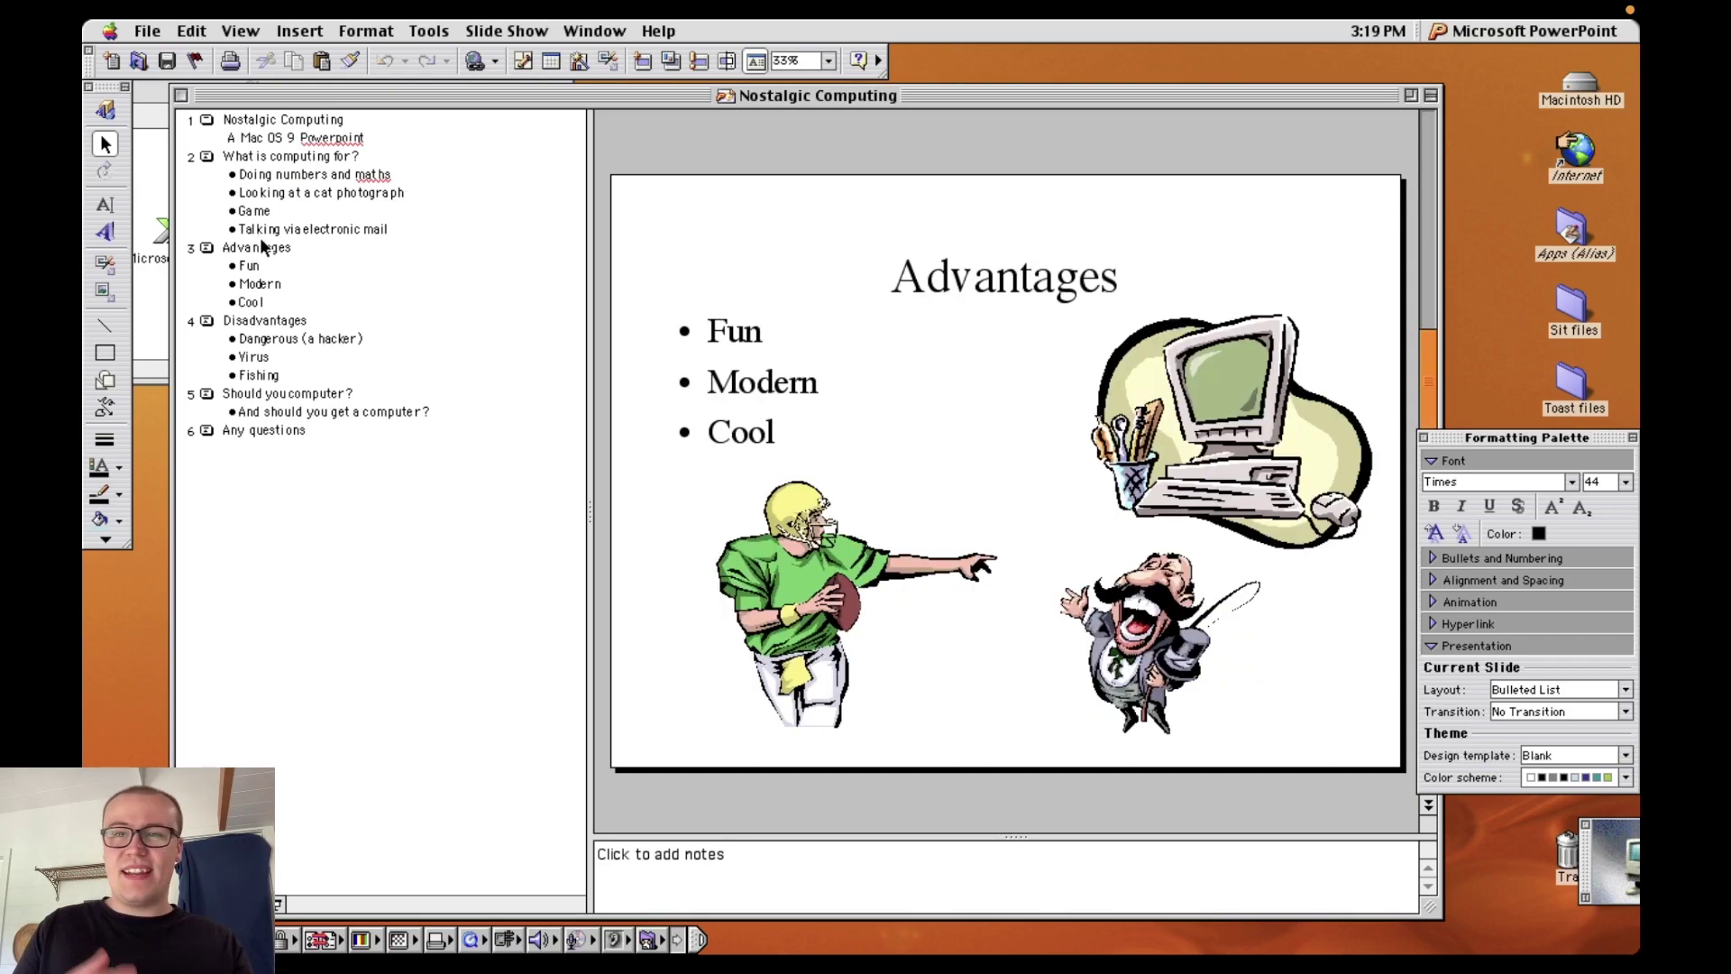
pyautogui.click(233, 315)
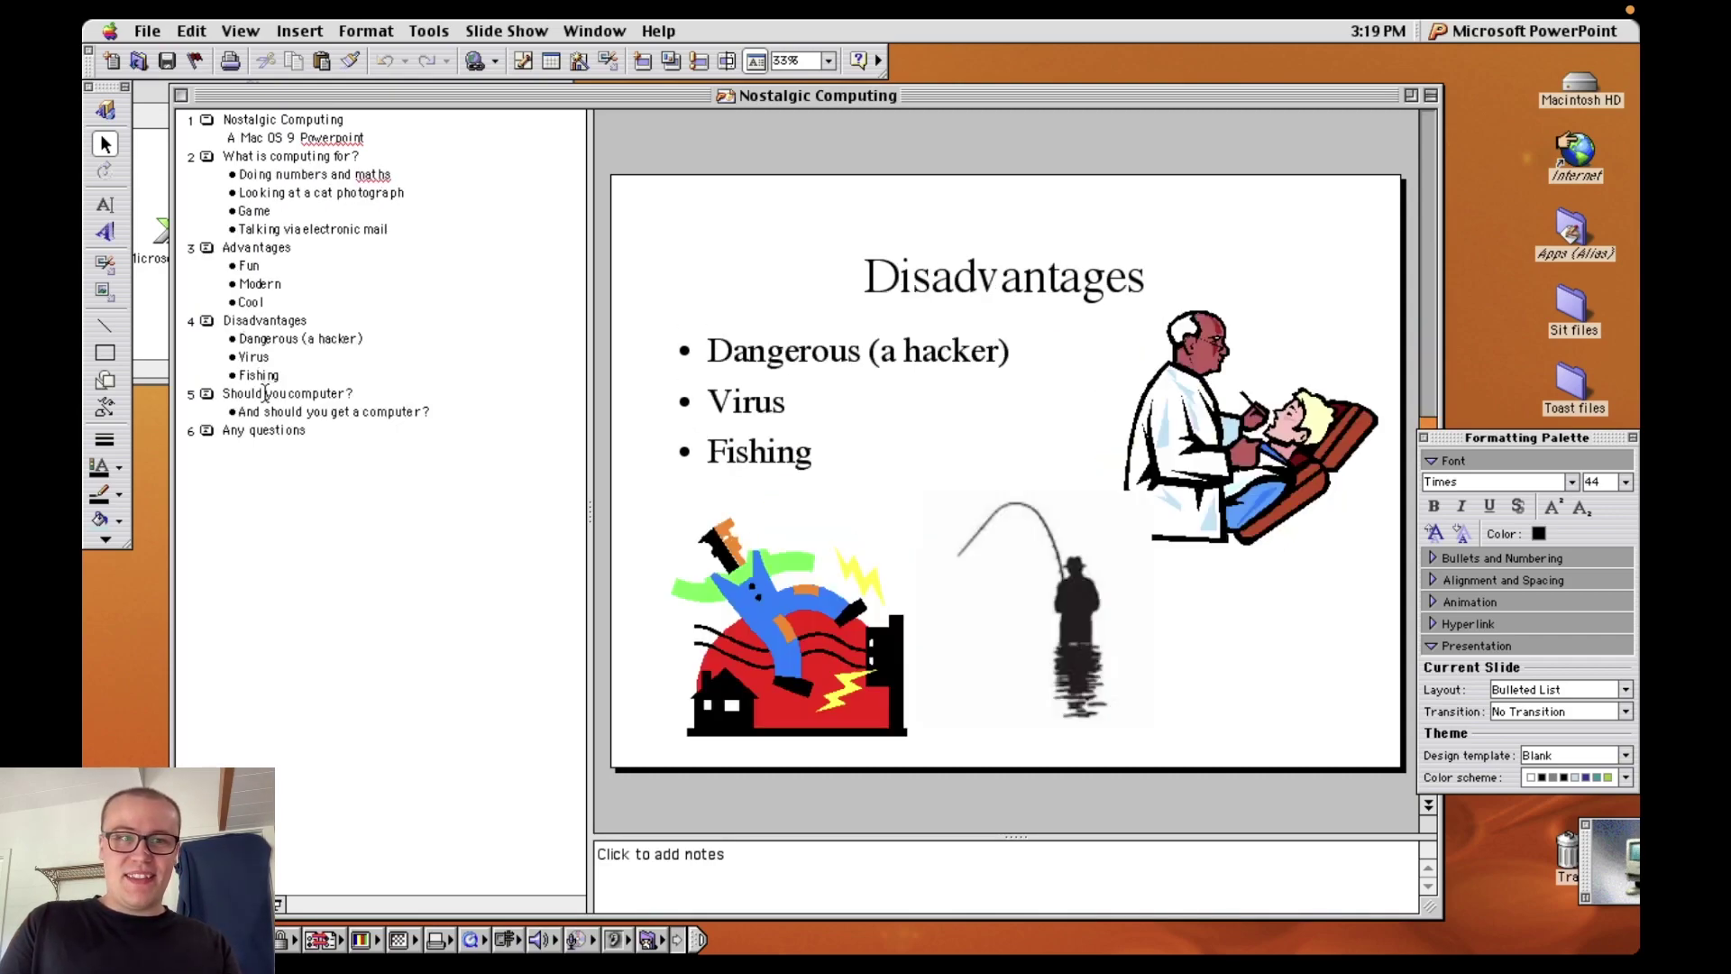
# Step: Rearrange the Formatting Palette sections and return to the What is computing for? slide
pyautogui.moveTo(1545, 442); pyautogui.dragTo(1542, 295)
pyautogui.click(1434, 475)
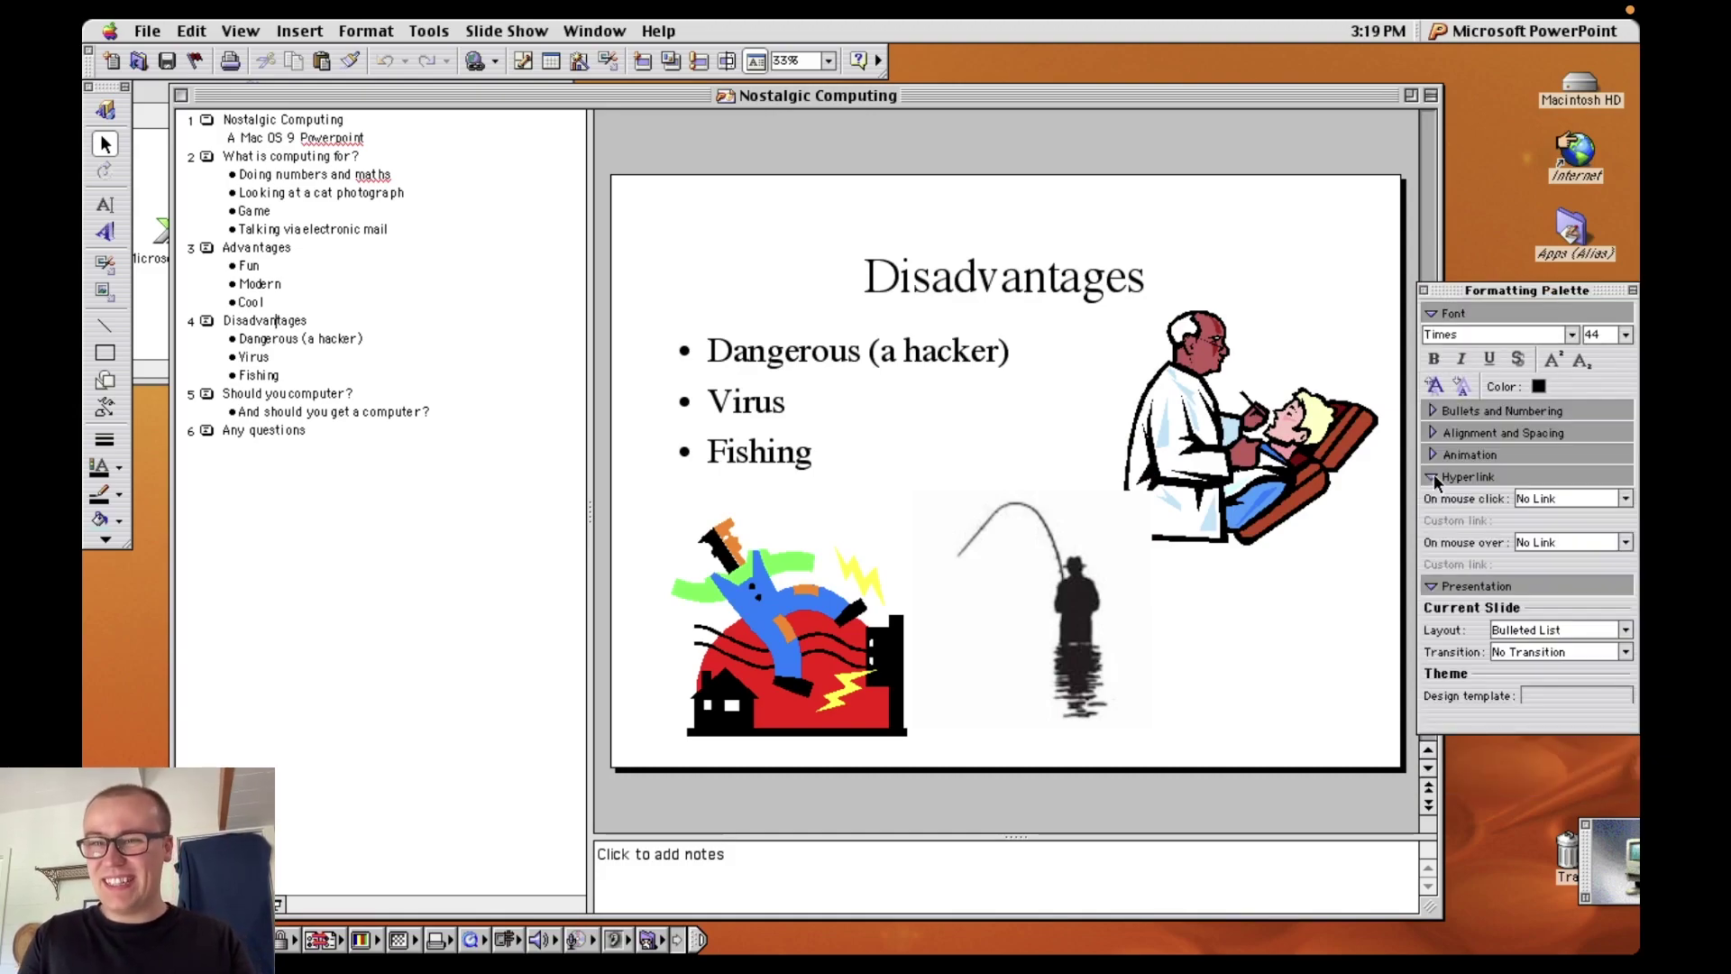
pyautogui.click(1434, 436)
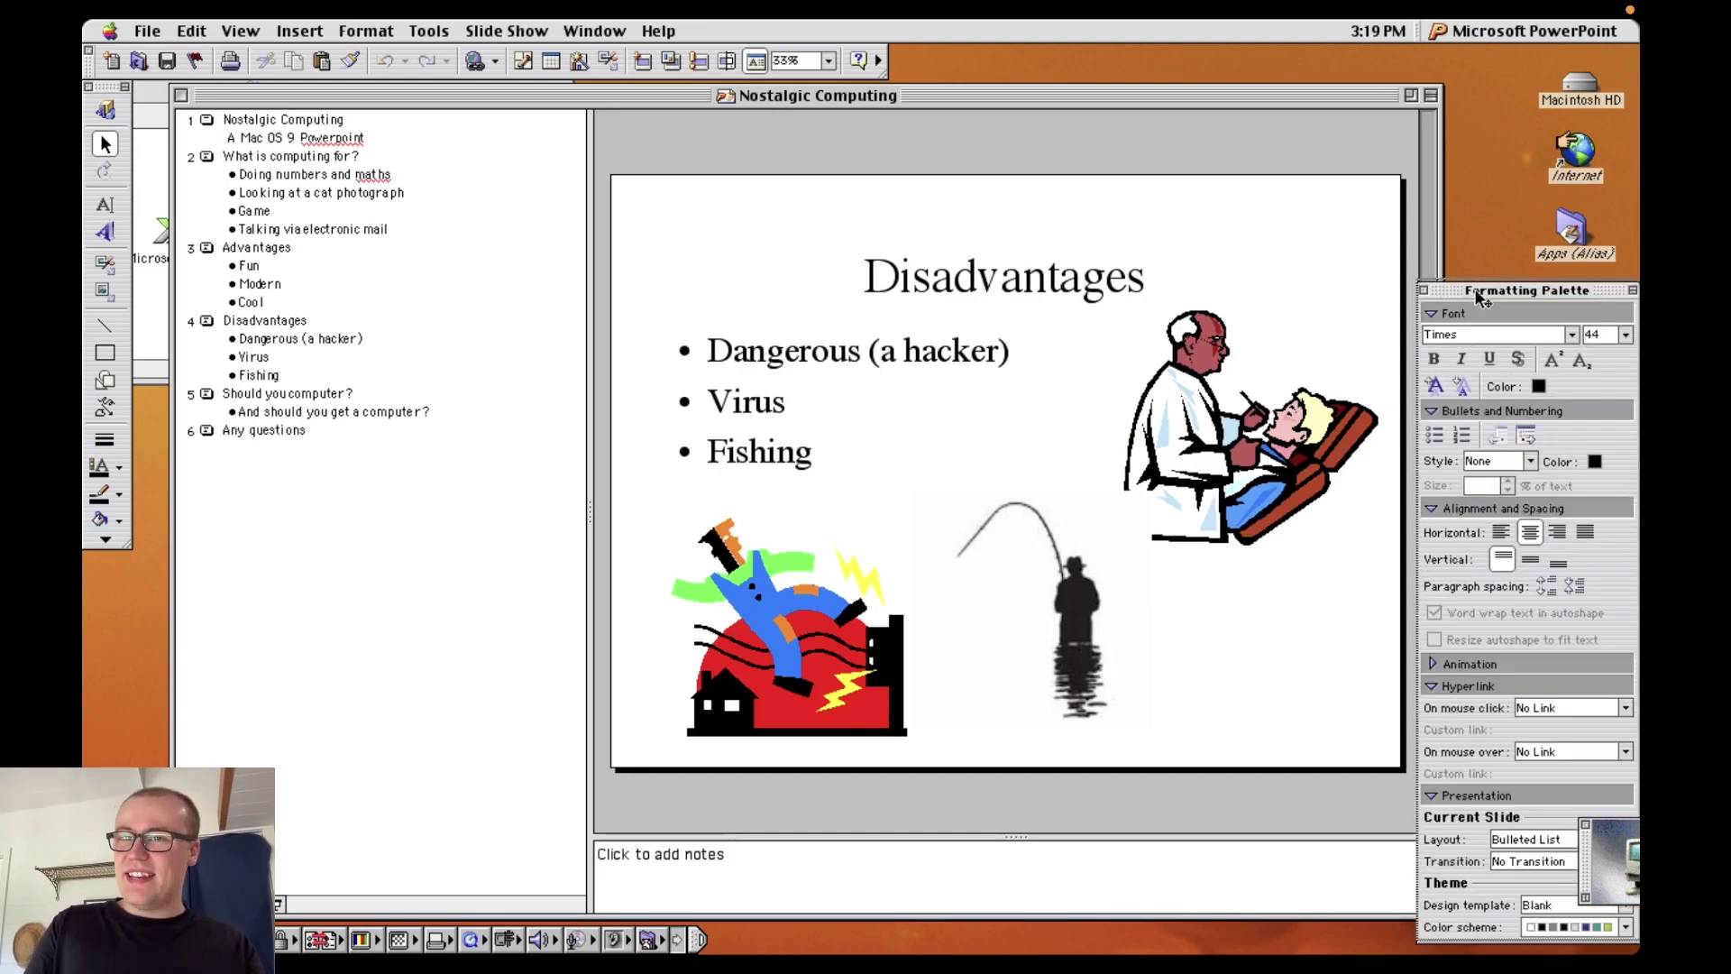
pyautogui.moveTo(1476, 294); pyautogui.dragTo(1472, 117)
pyautogui.click(298, 155)
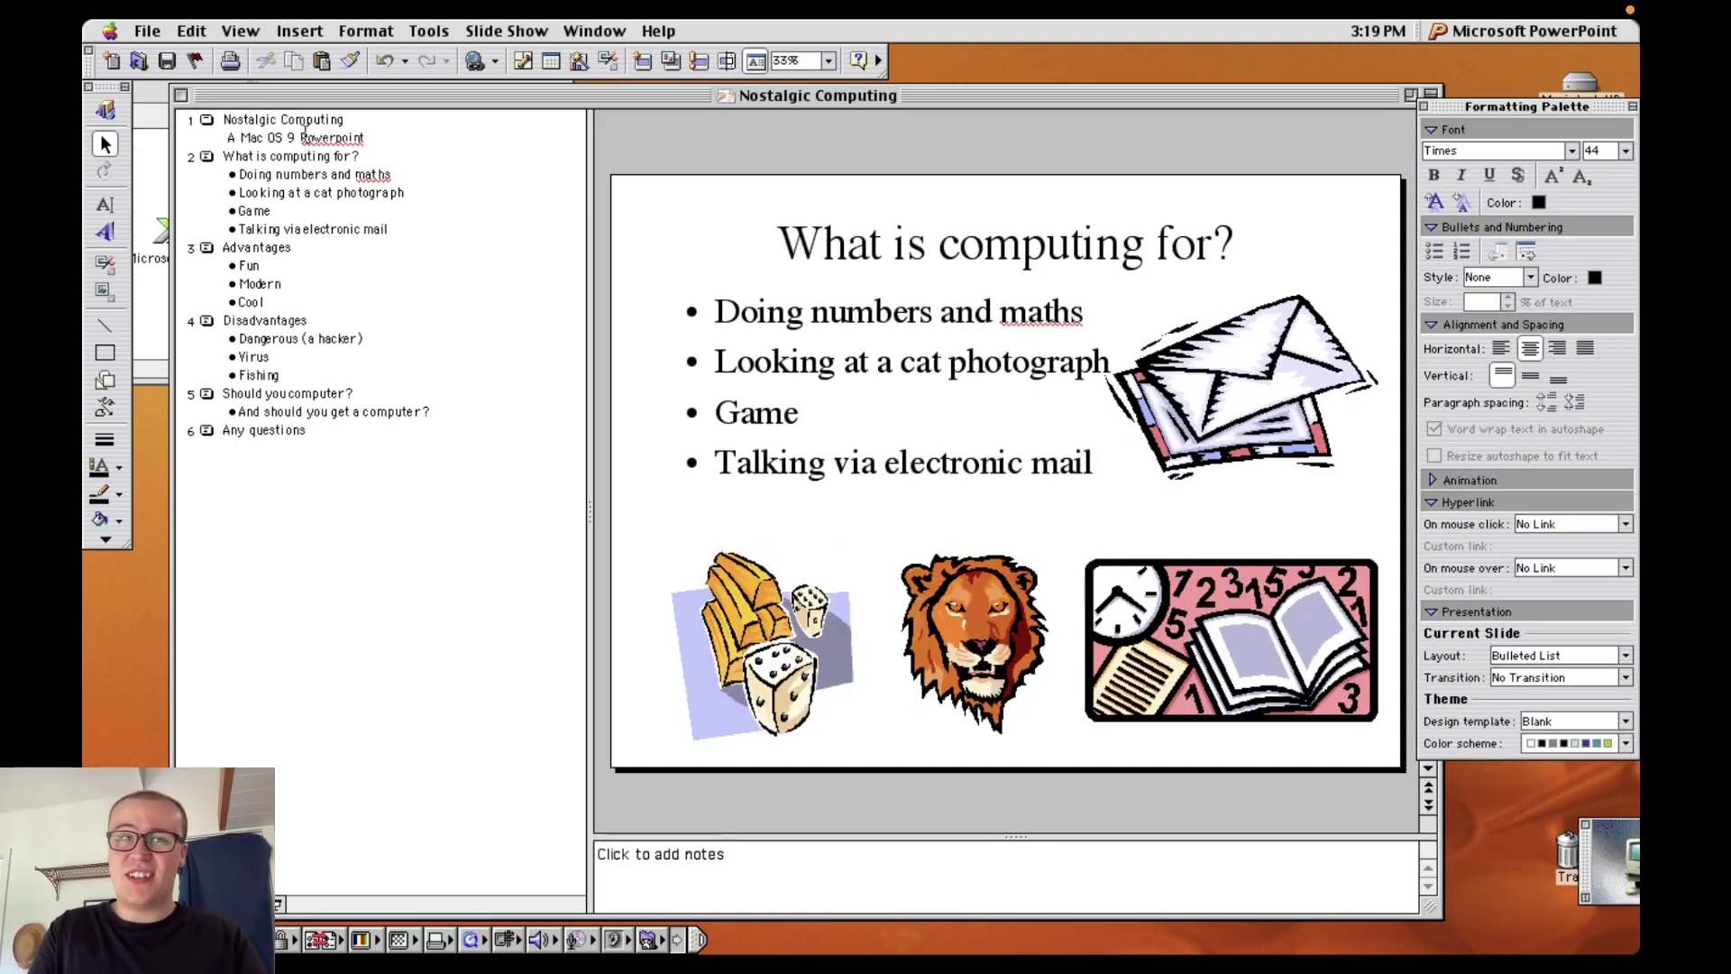
# Step: Insert 'This is some rainbow wordart' in the rainbow WordArt style, then deselect it
pyautogui.click(105, 232)
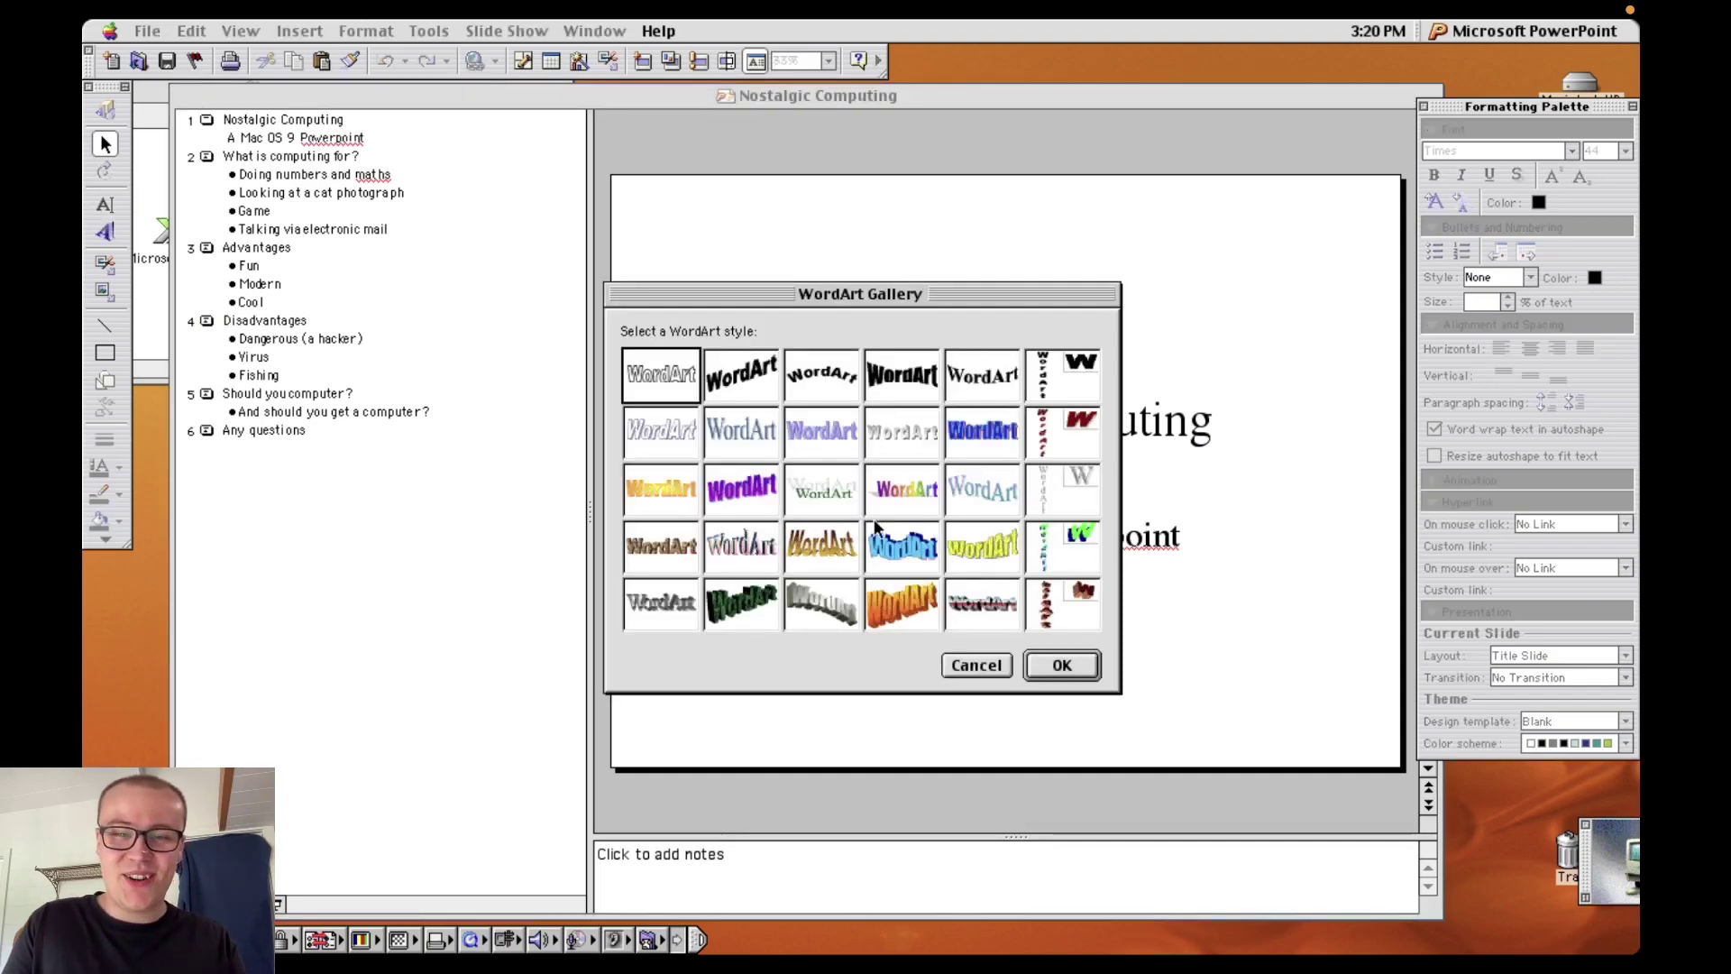
pyautogui.doubleClick(902, 490)
pyautogui.write('This is some')
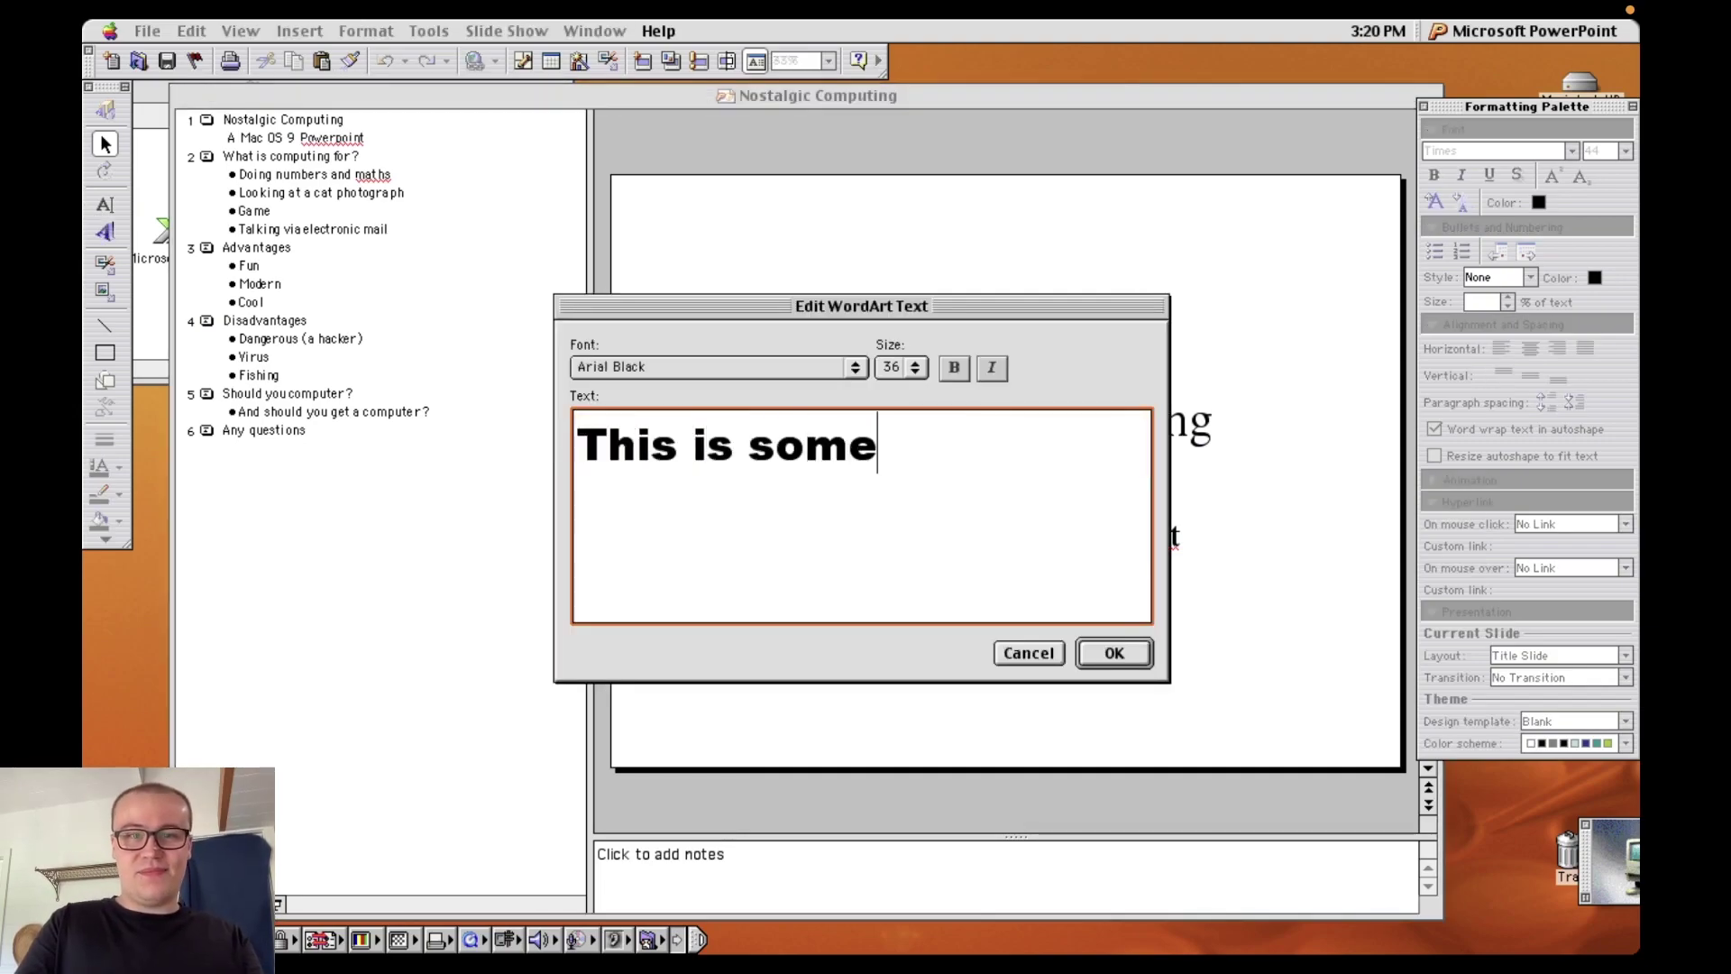
pyautogui.write(' rainbow wordart')
pyautogui.press('Return')
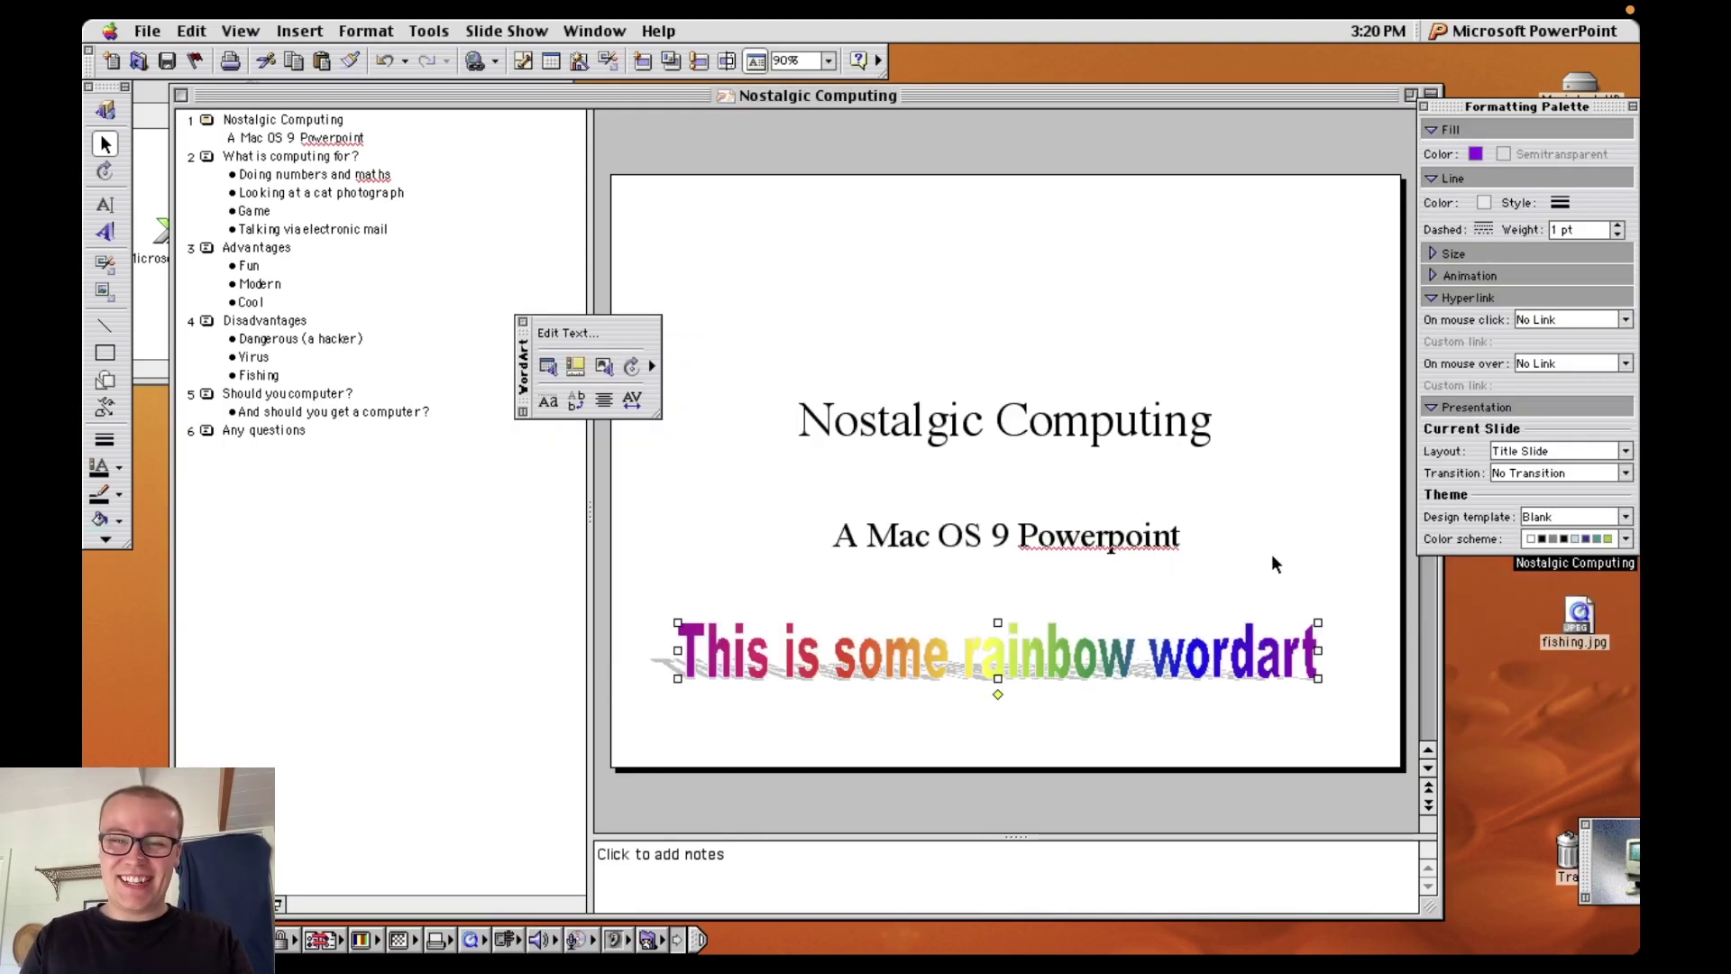
pyautogui.click(1272, 597)
pyautogui.click(1284, 713)
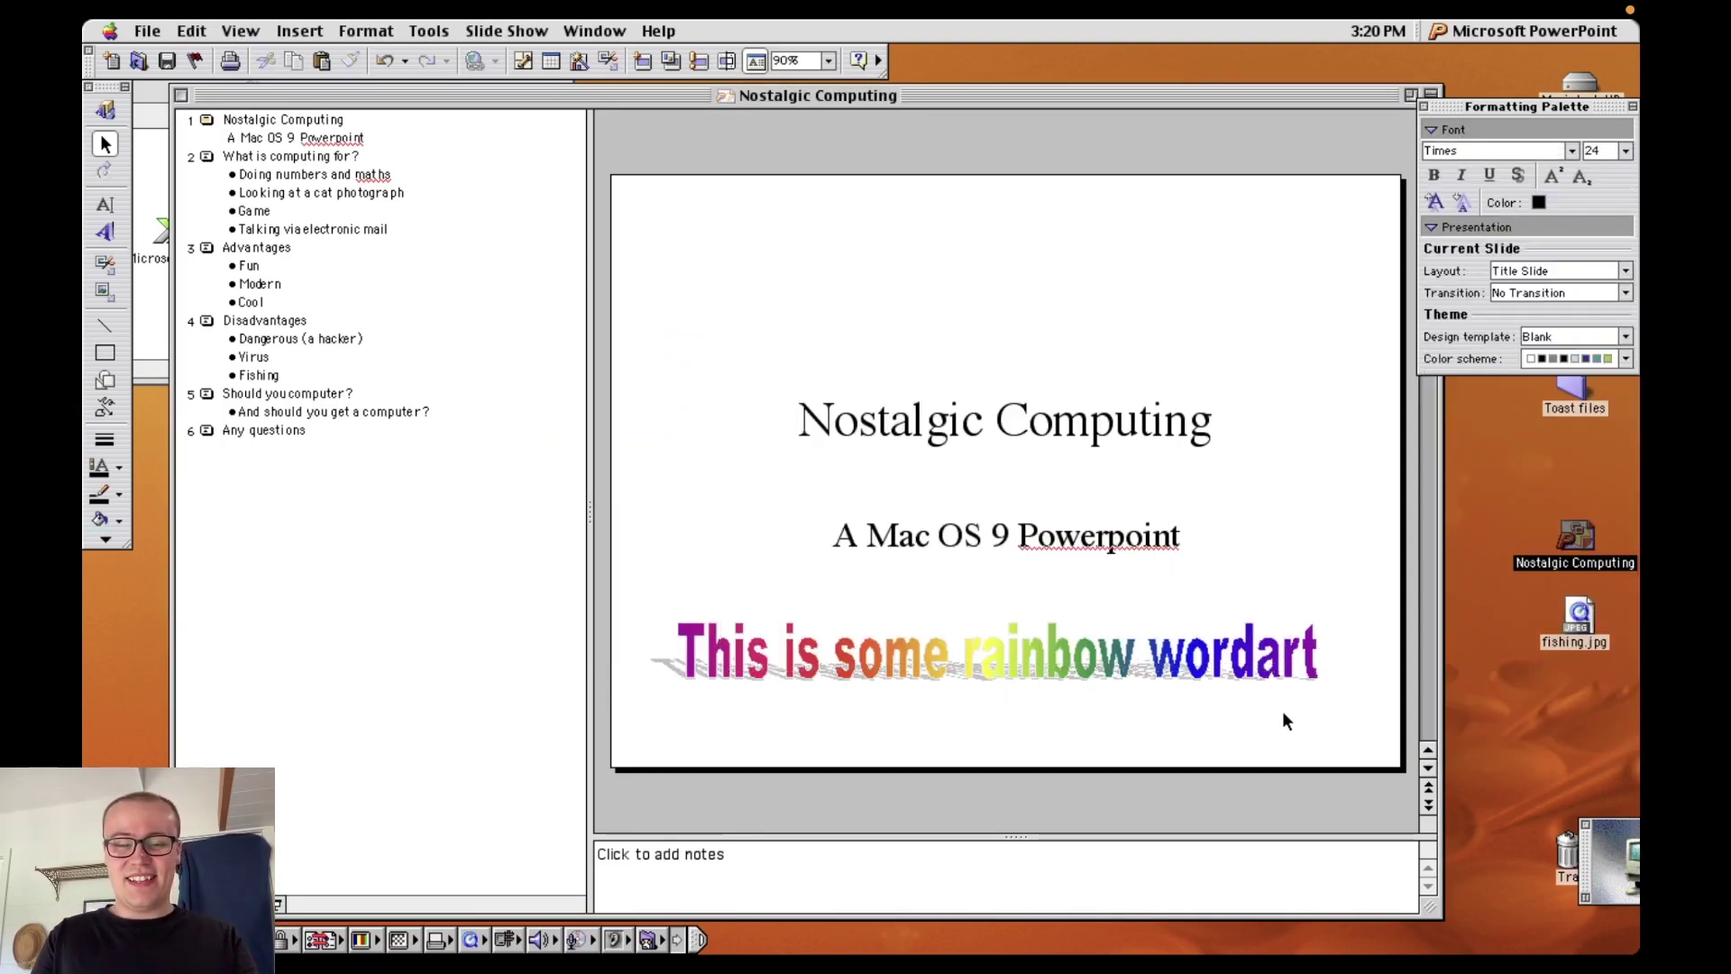
# Step: Save the Nostalgic Computing presentation, then open and dismiss the Insert menu
pyautogui.press('super+s')
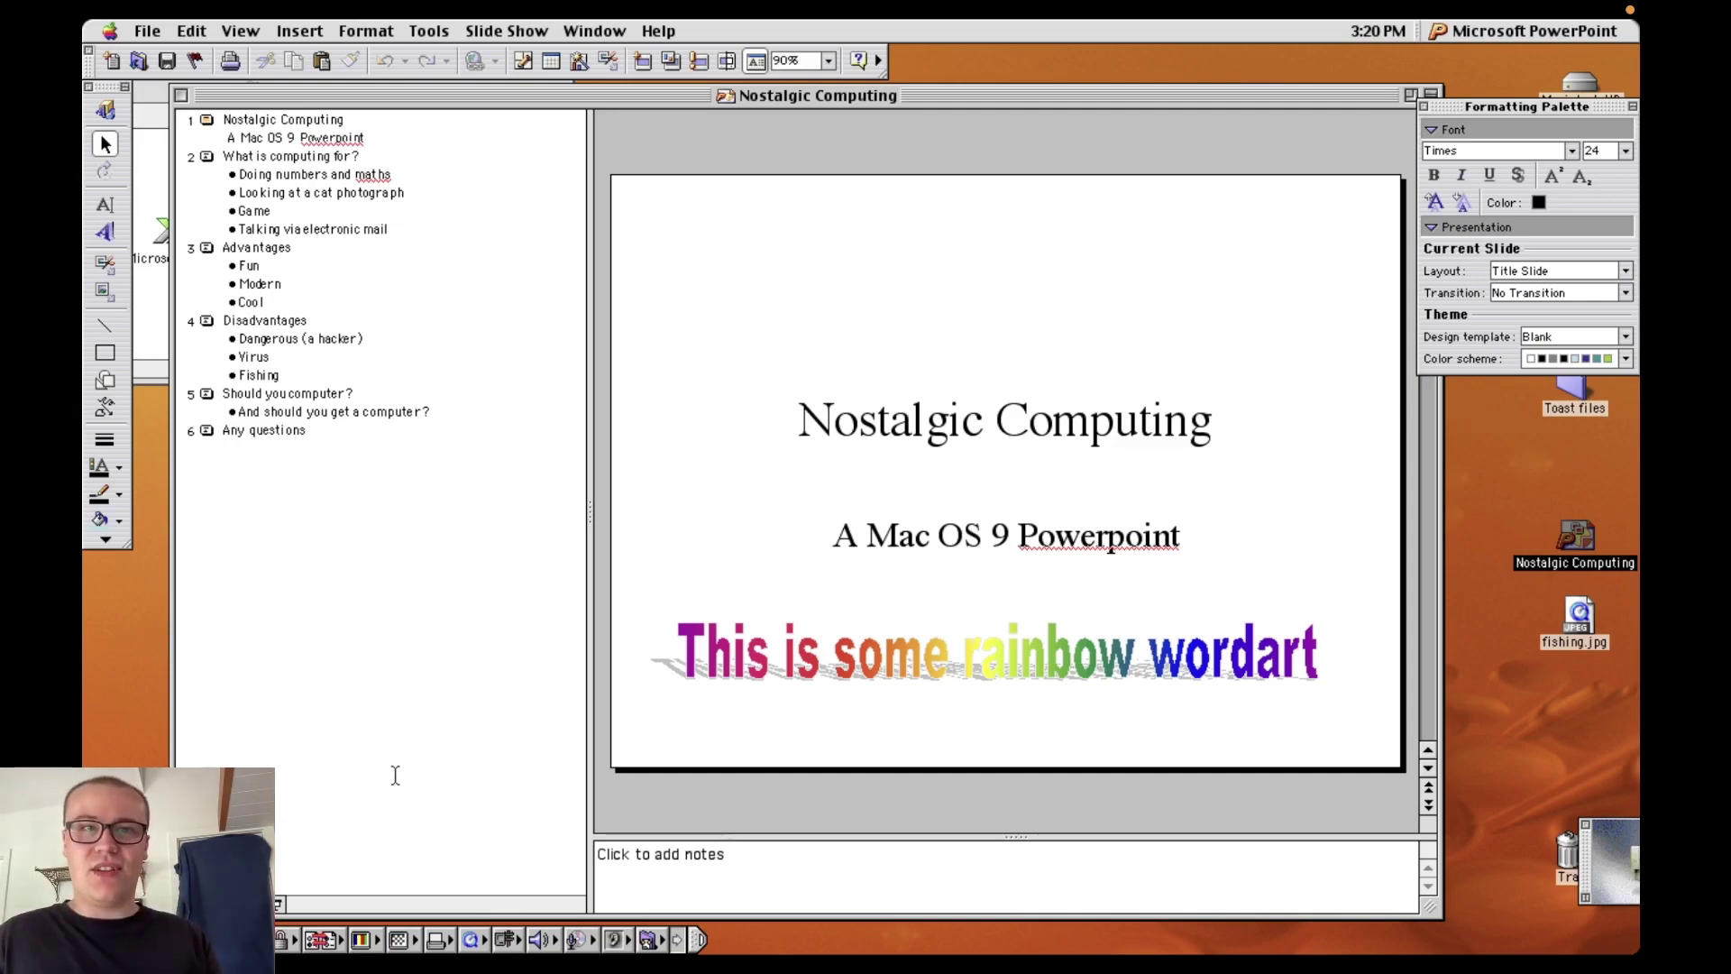
pyautogui.click(240, 31)
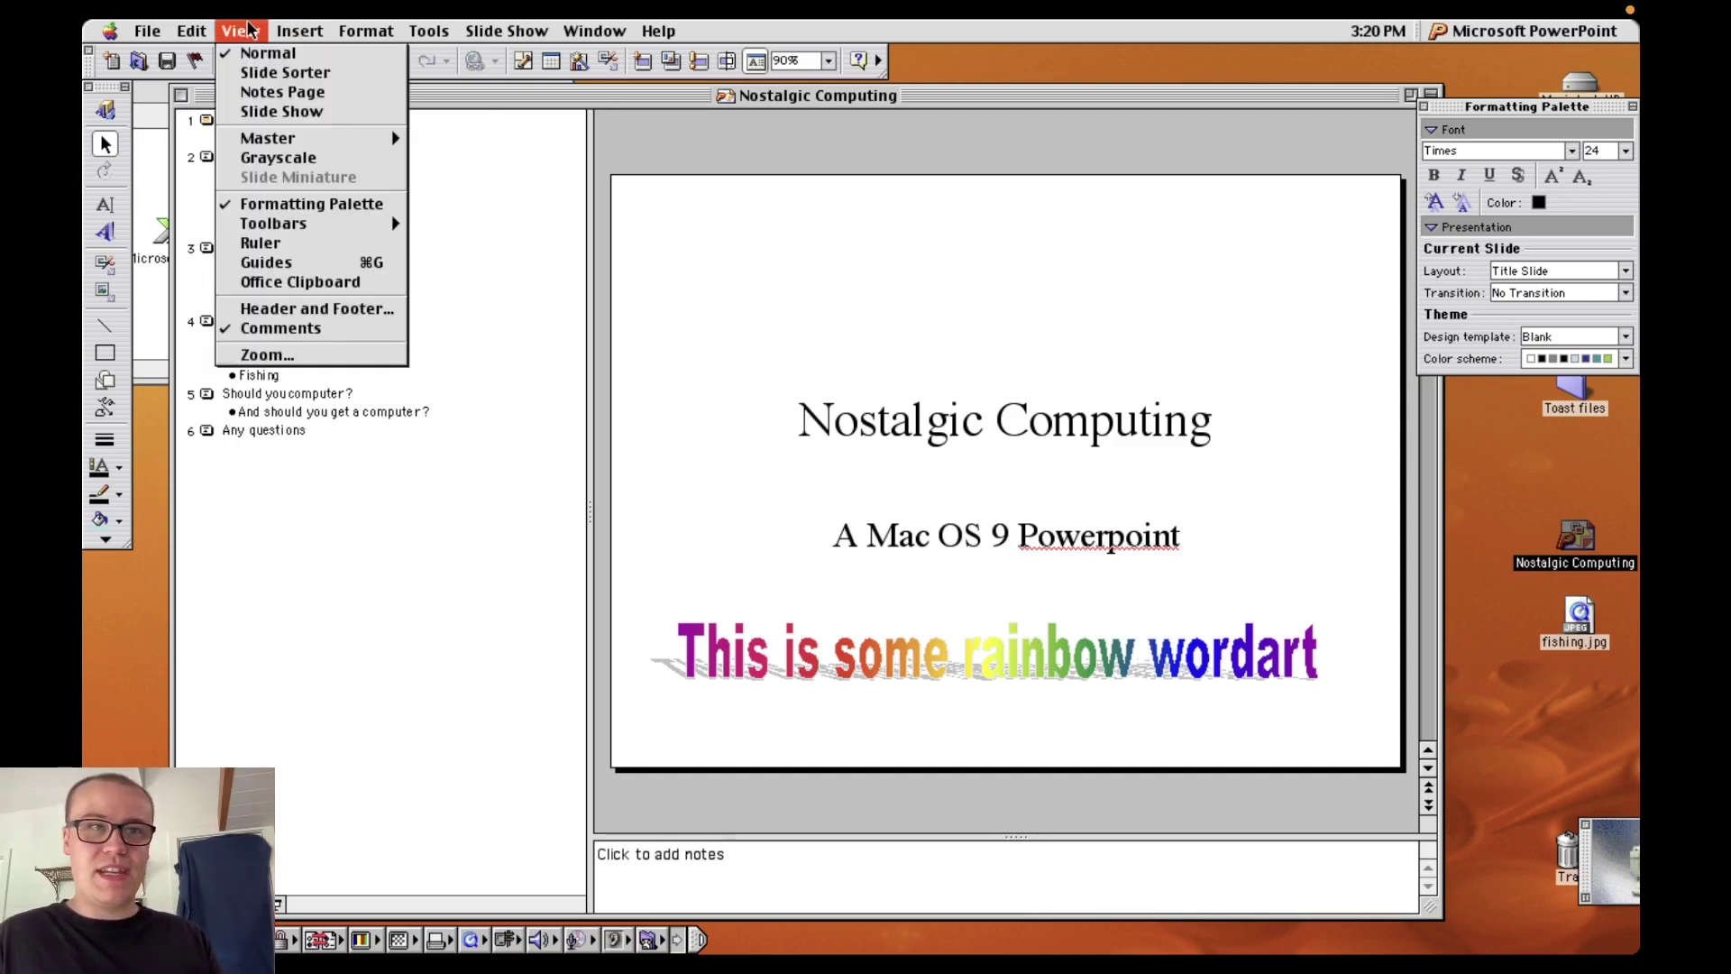
pyautogui.click(326, 34)
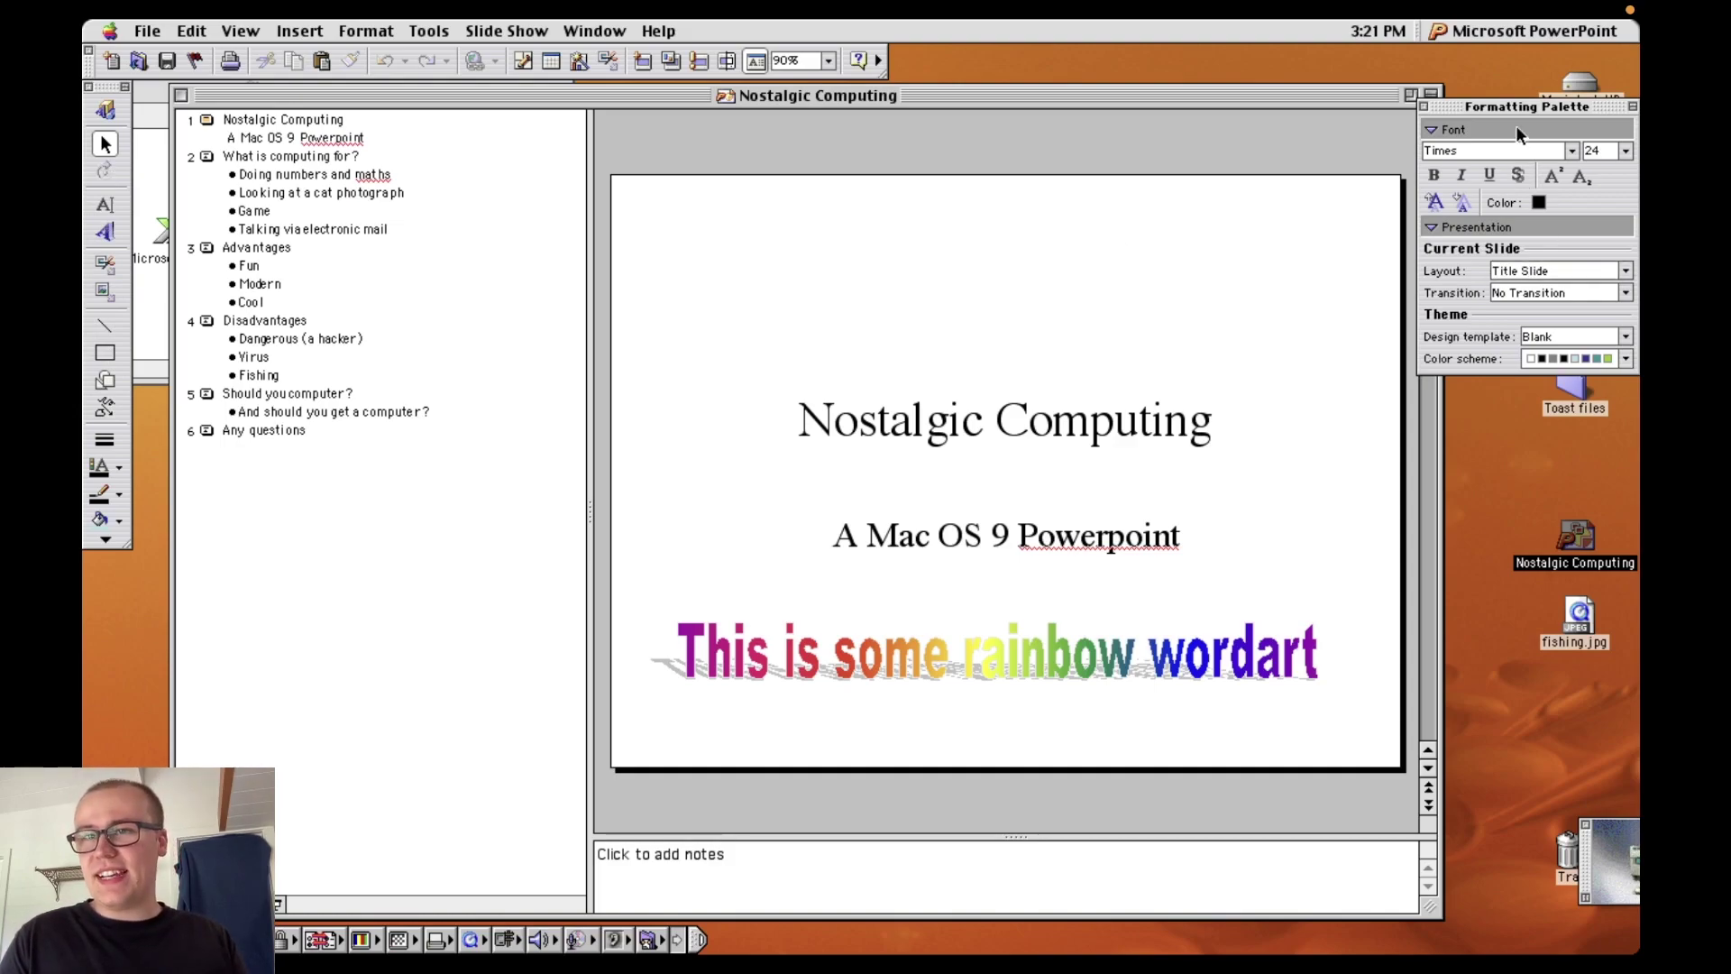
# Step: Quit PowerPoint, launch Excel and start a Monthly Home Budget workbook from the Project Gallery
pyautogui.press('super+q')
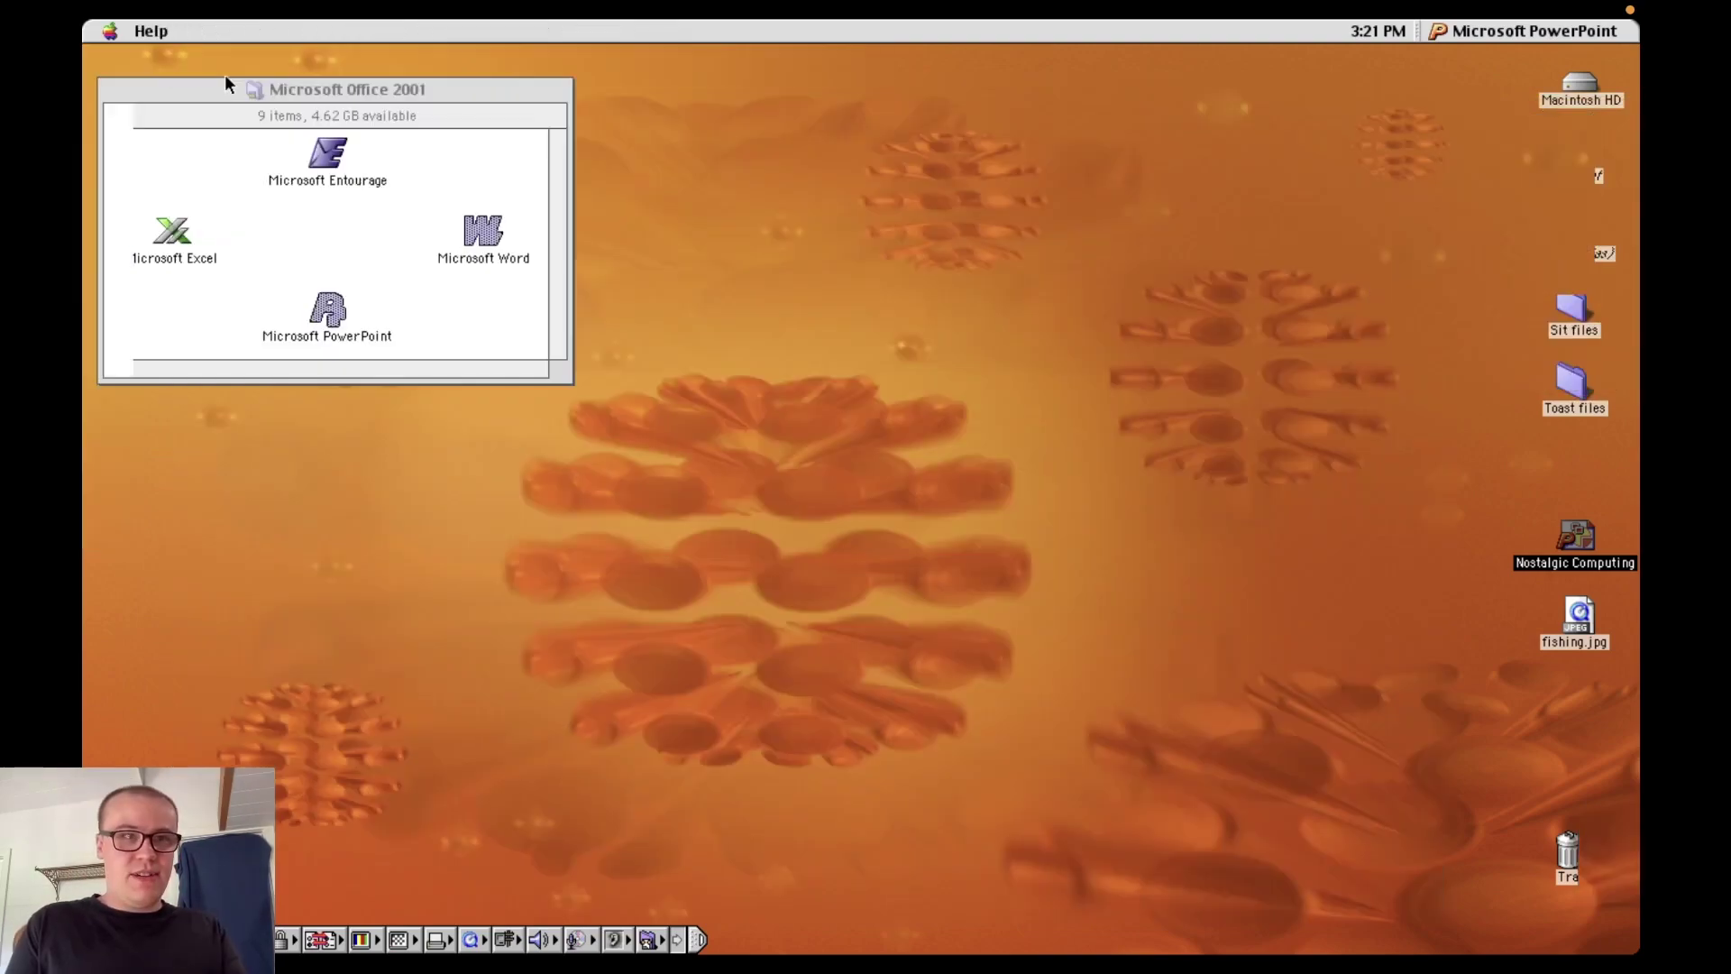
pyautogui.doubleClick(185, 223)
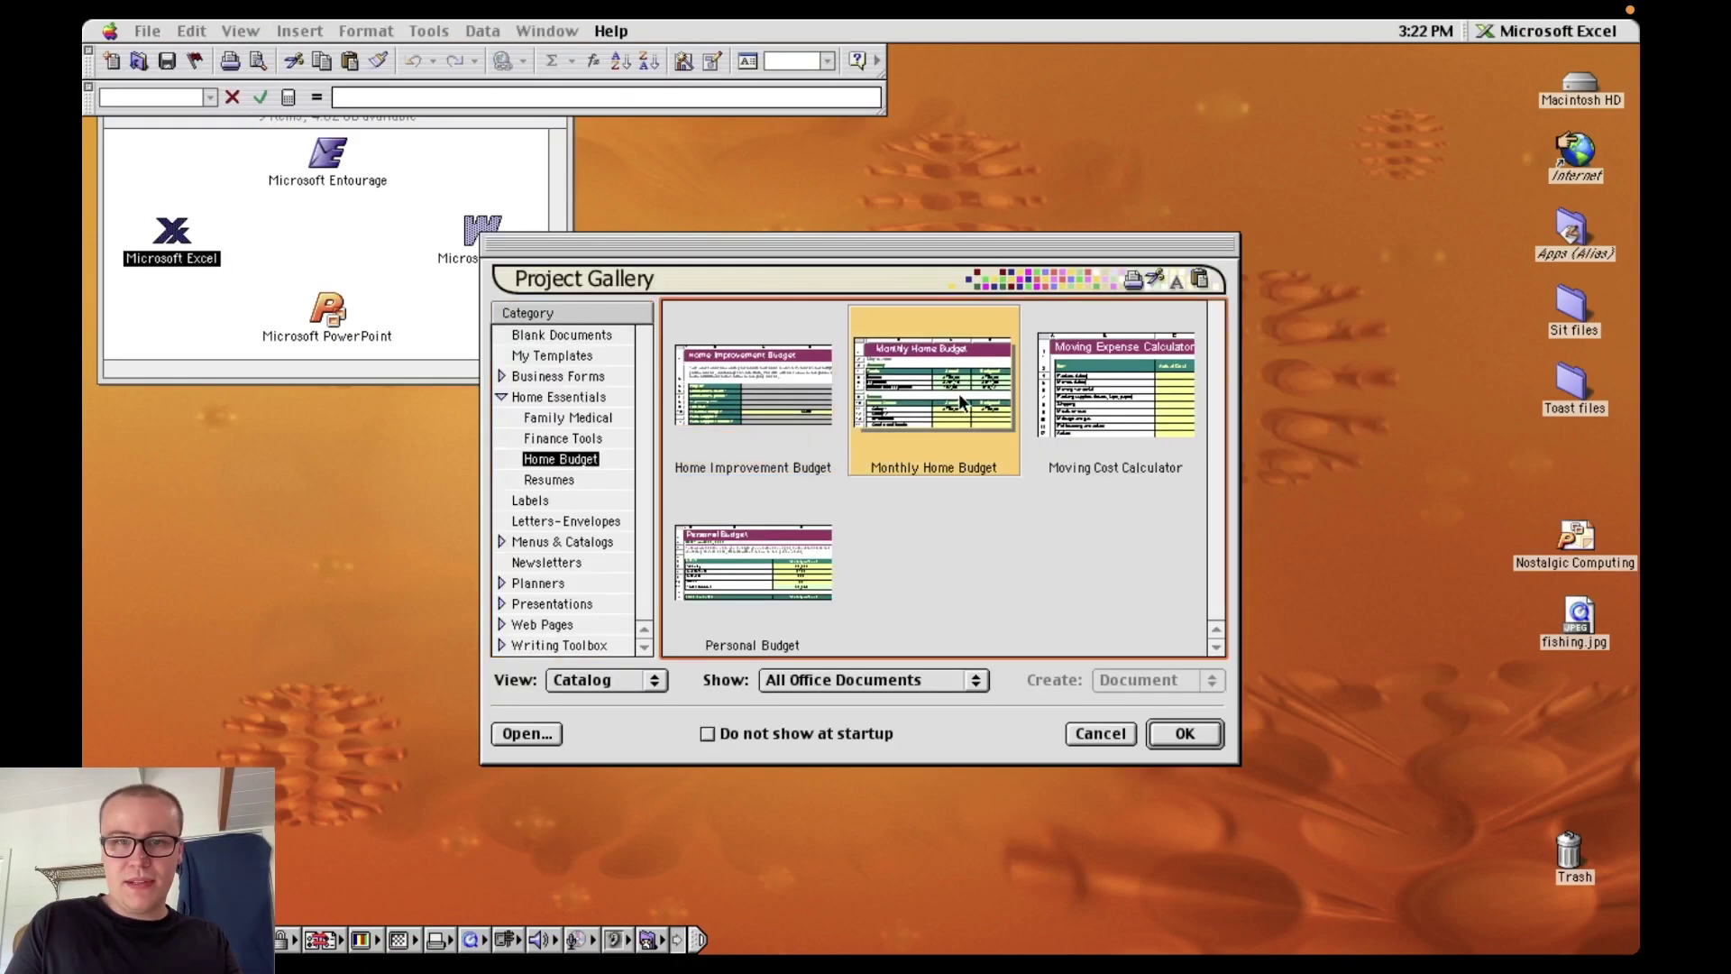
pyautogui.doubleClick(959, 393)
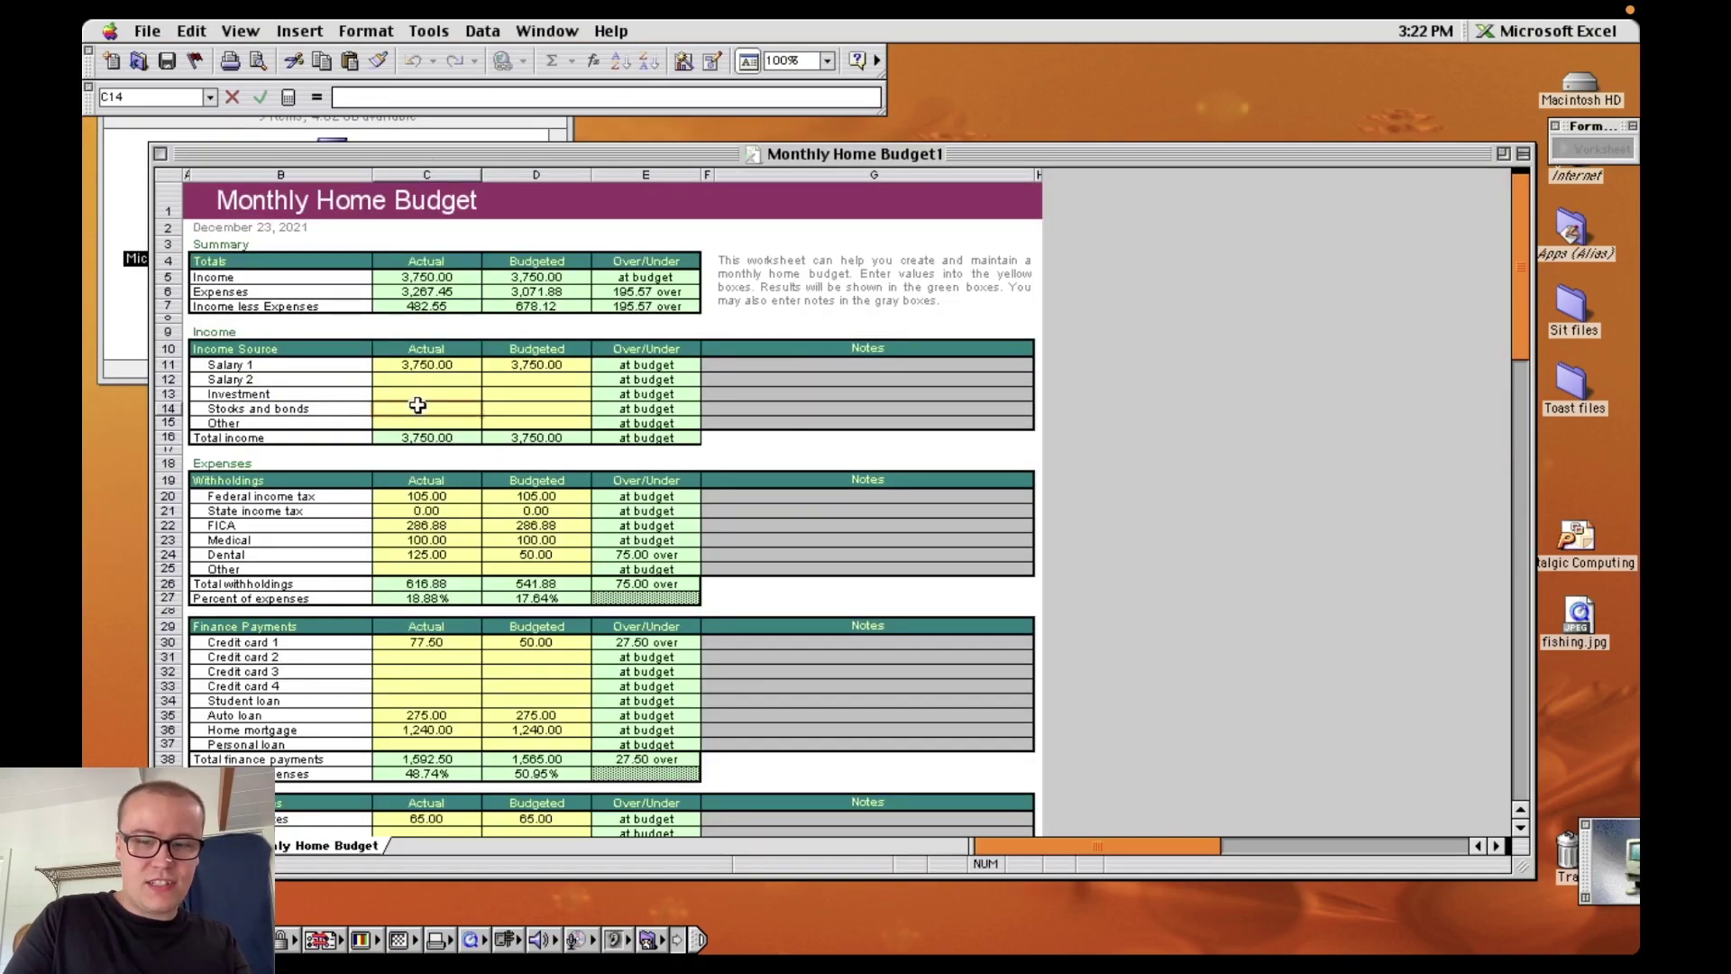
# Step: Enter 1000000 as the actual Stocks and bonds income in C14
pyautogui.write('1000000')
pyautogui.press('Tab')
pyautogui.click(821, 462)
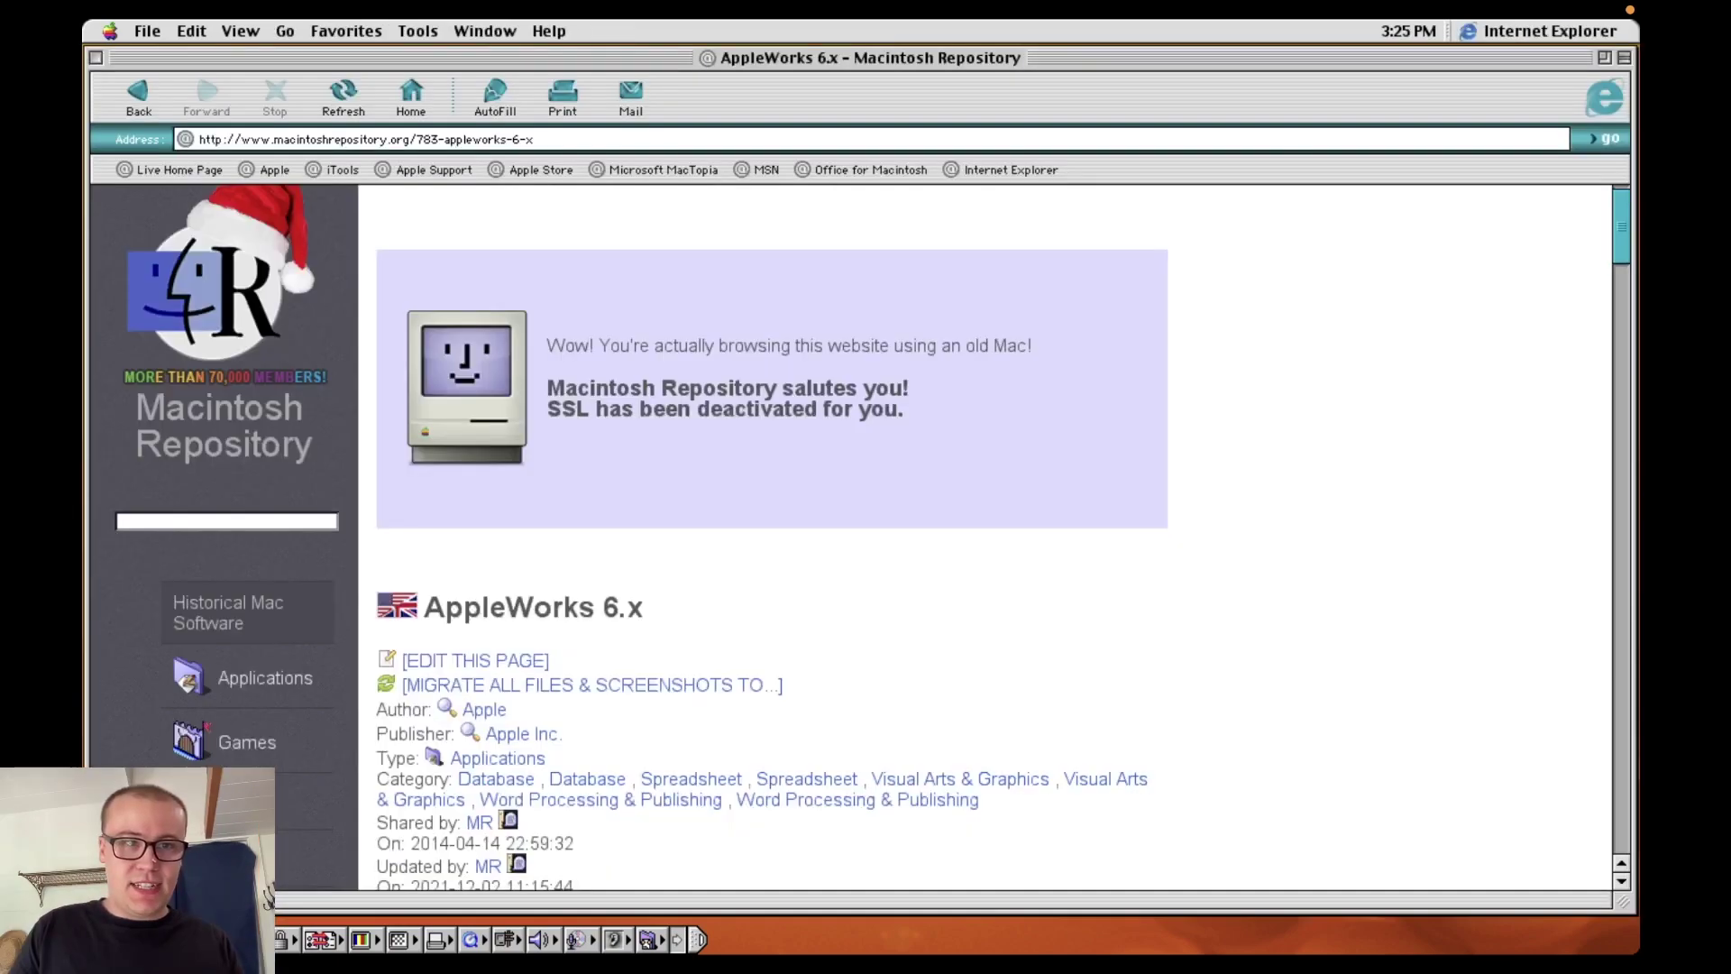
# Step: Scroll the AppleWorks 6.x page to Download and choose Sit files as the save destination
pyautogui.scroll(-10, 983, 541)
pyautogui.scroll(-5, 983, 541)
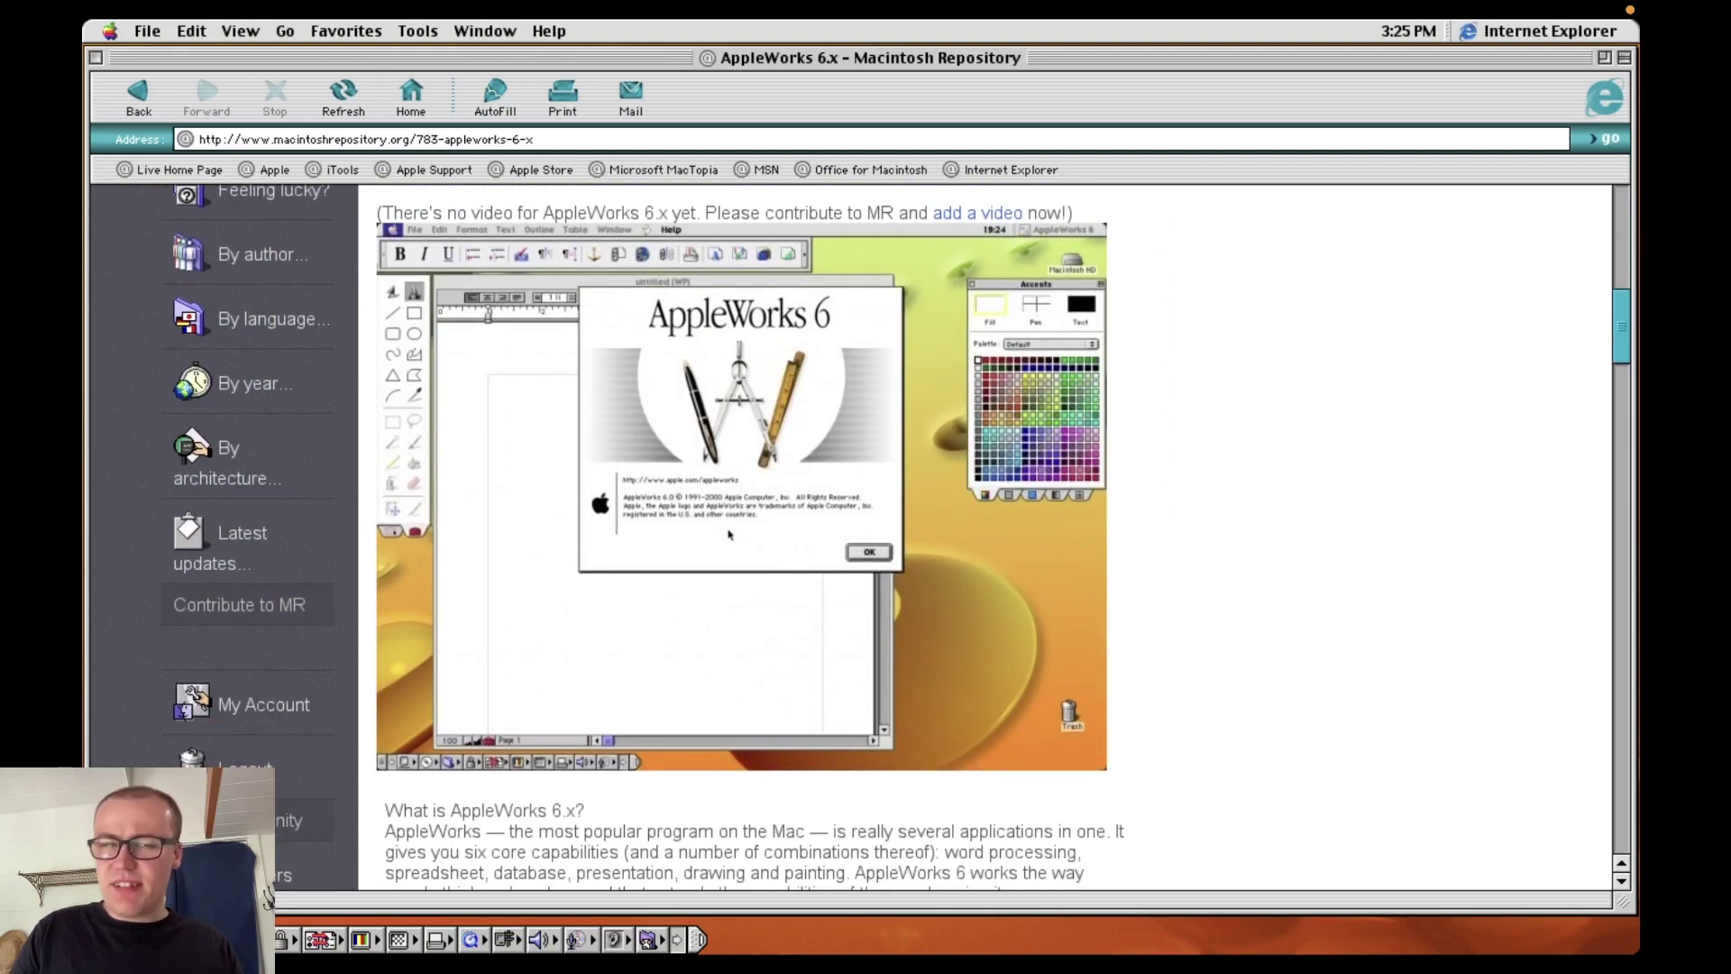
pyautogui.scroll(-2, 729, 533)
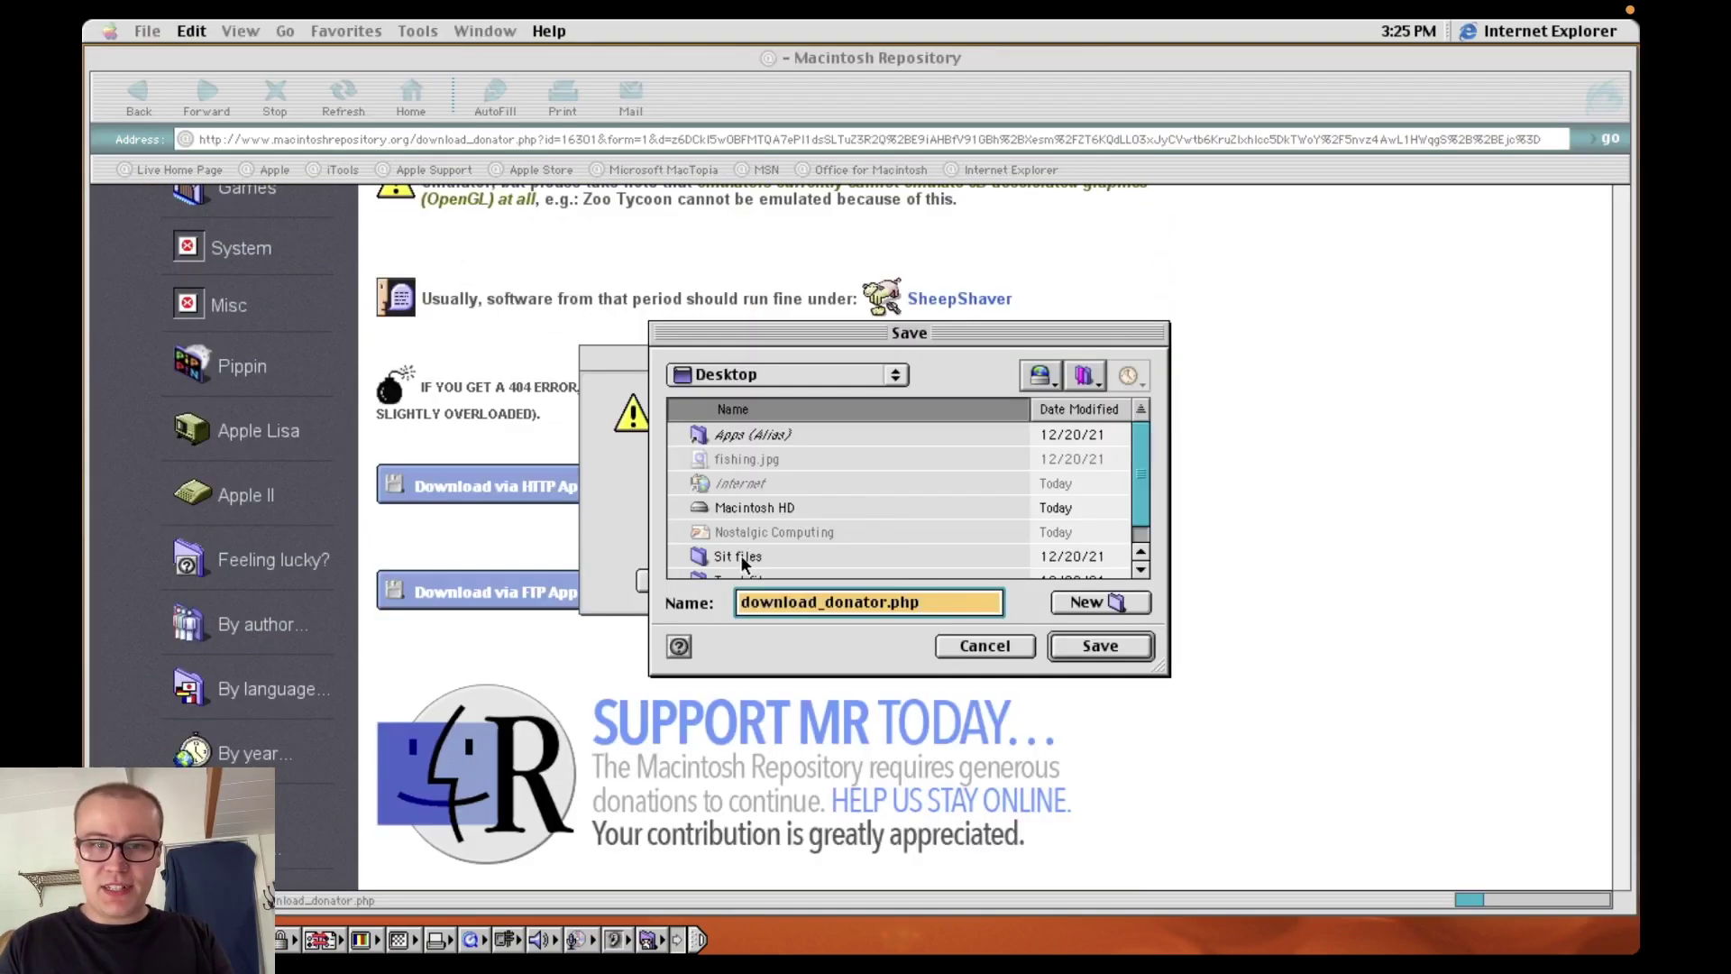
pyautogui.doubleClick(737, 557)
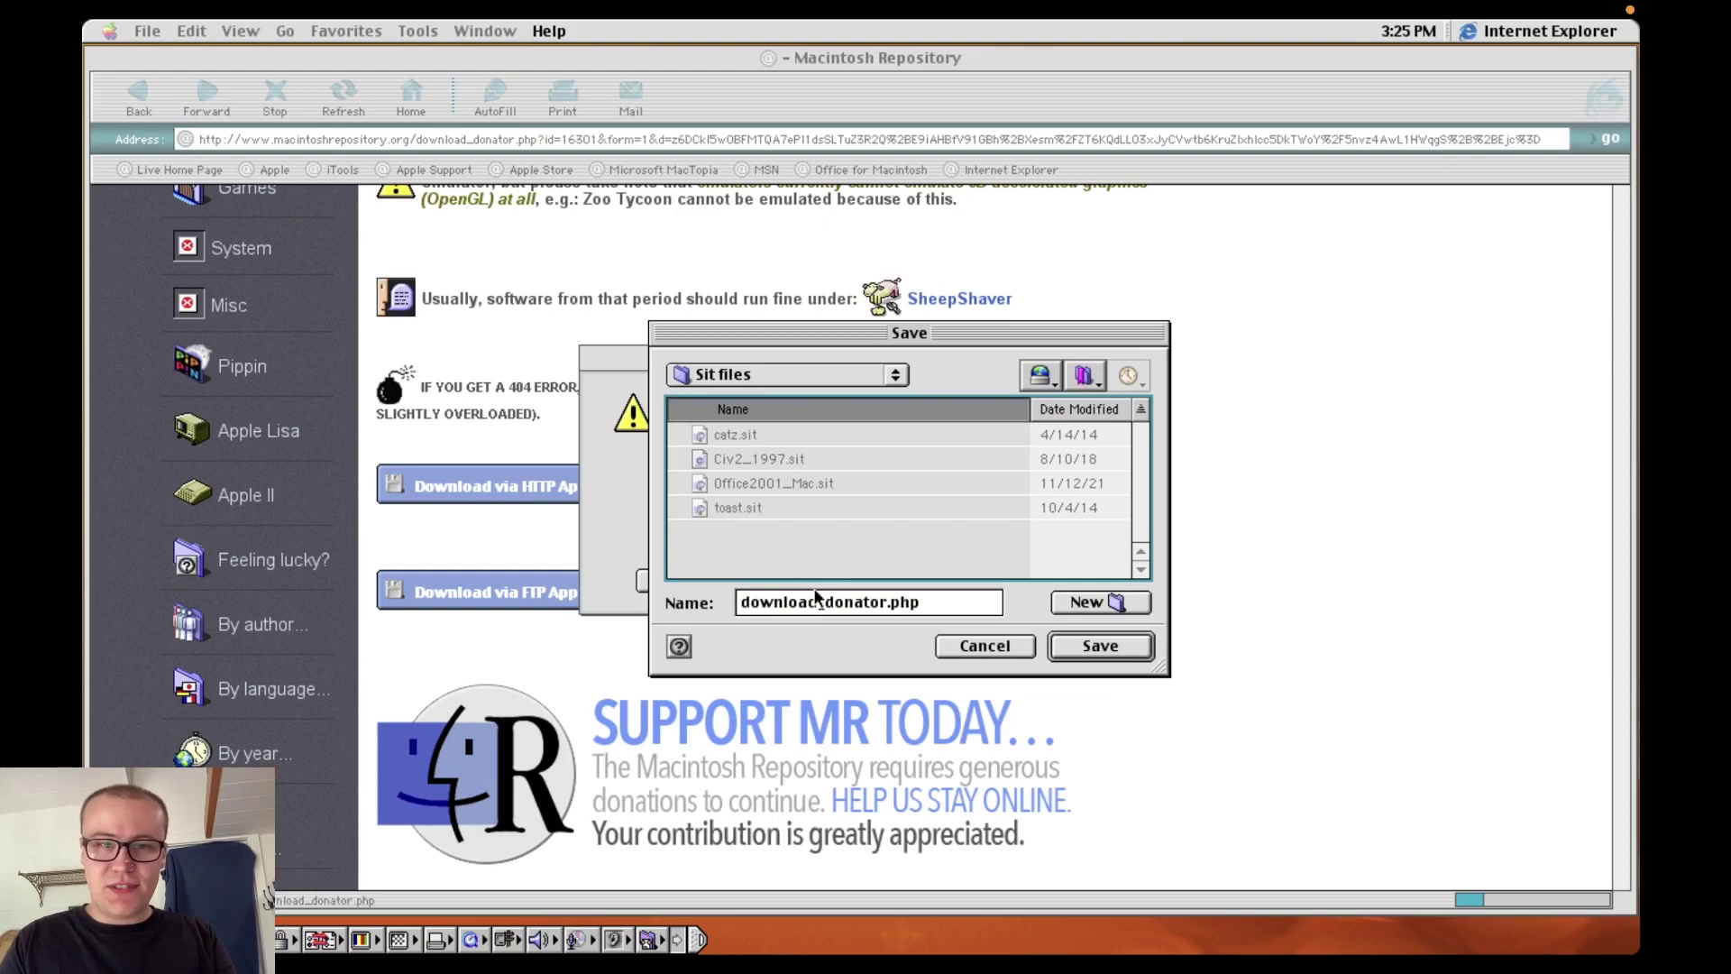
# Step: Name the download appleworks-6.sit and save it into Sit files
pyautogui.press('Tab')
pyautogui.write('applewor')
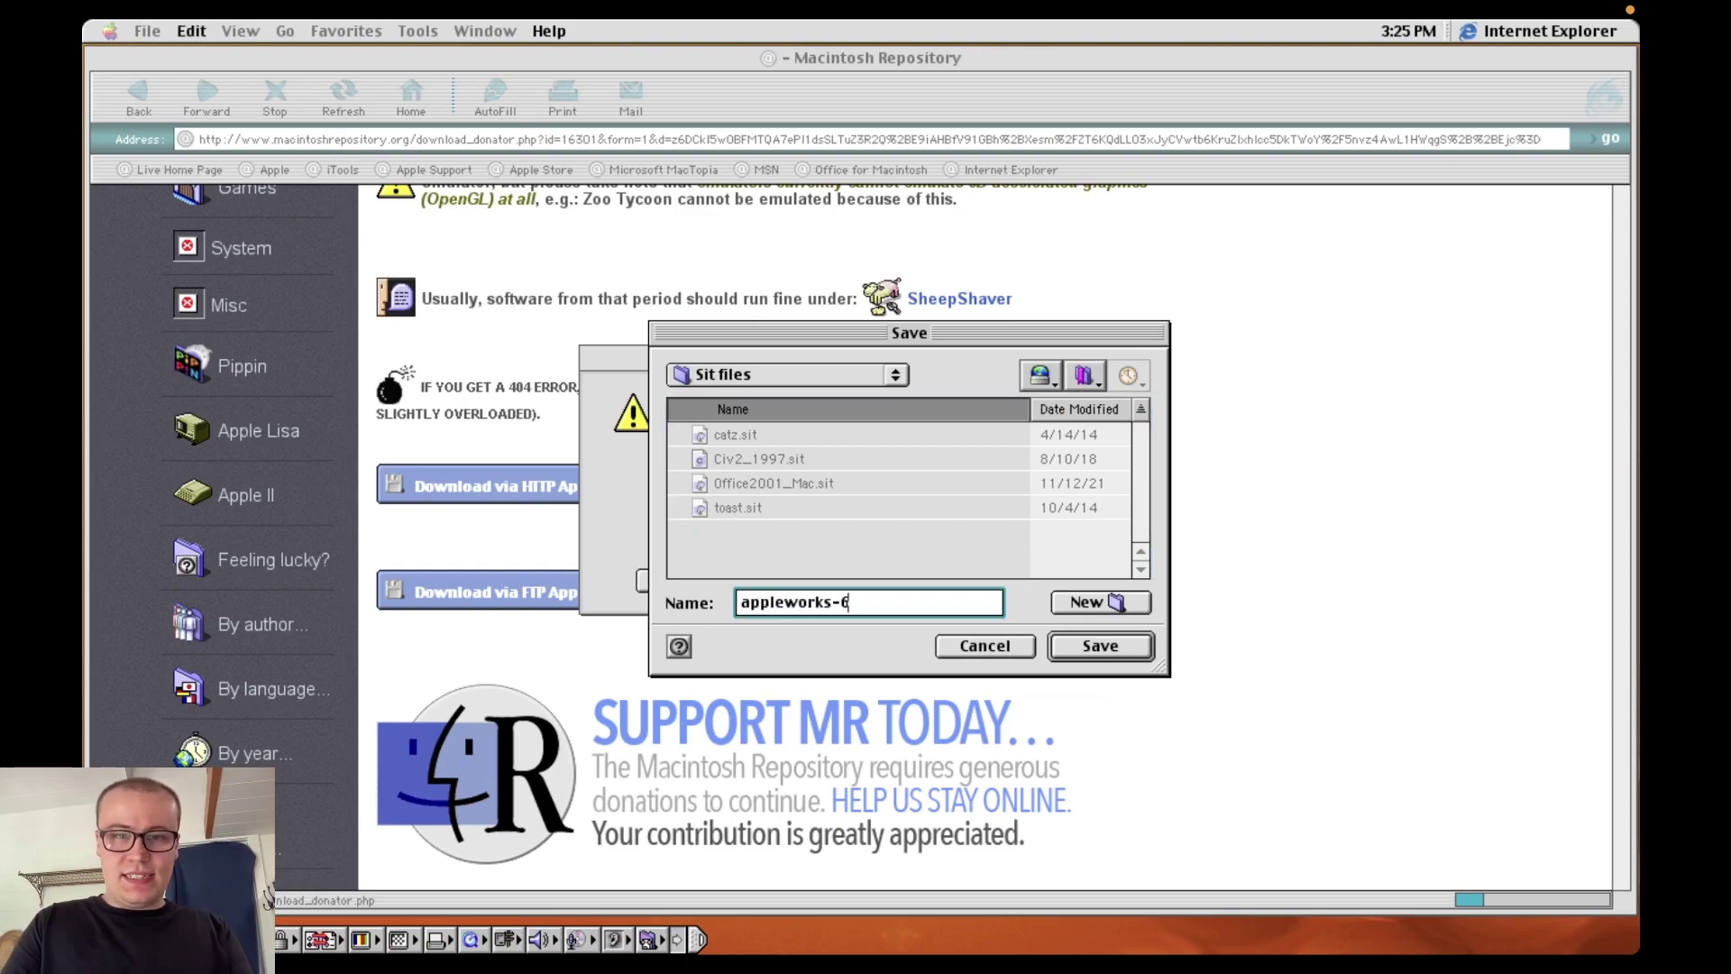
pyautogui.write('ks-6.sit')
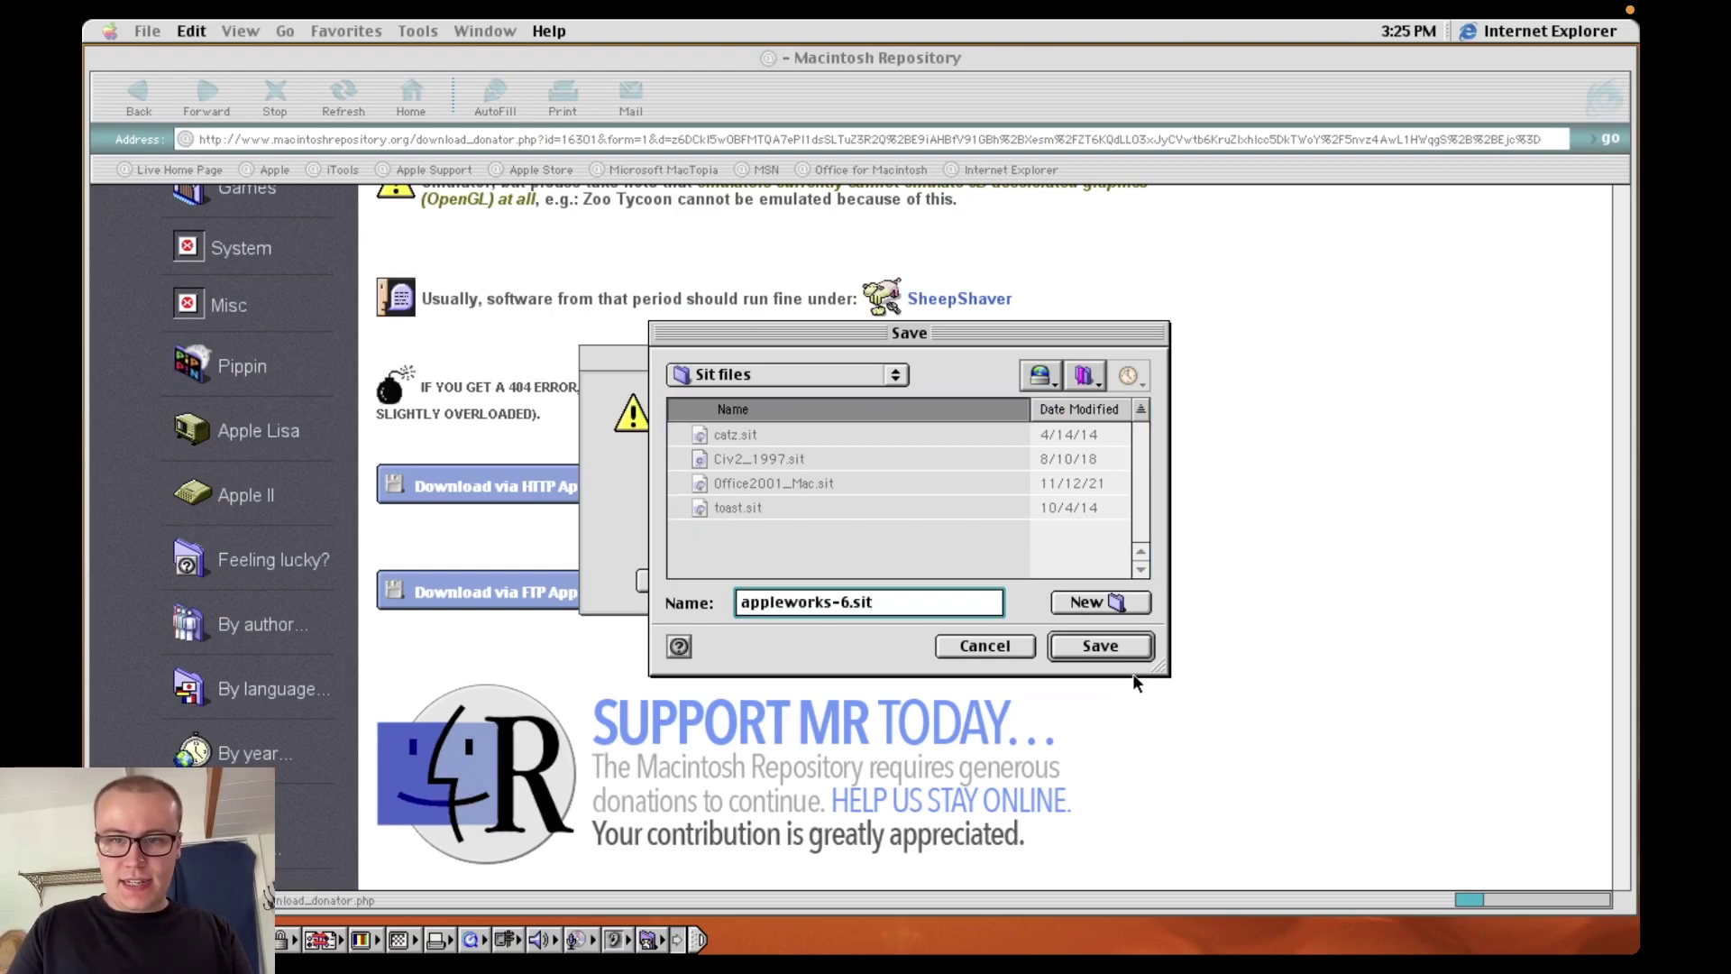
pyautogui.click(1121, 644)
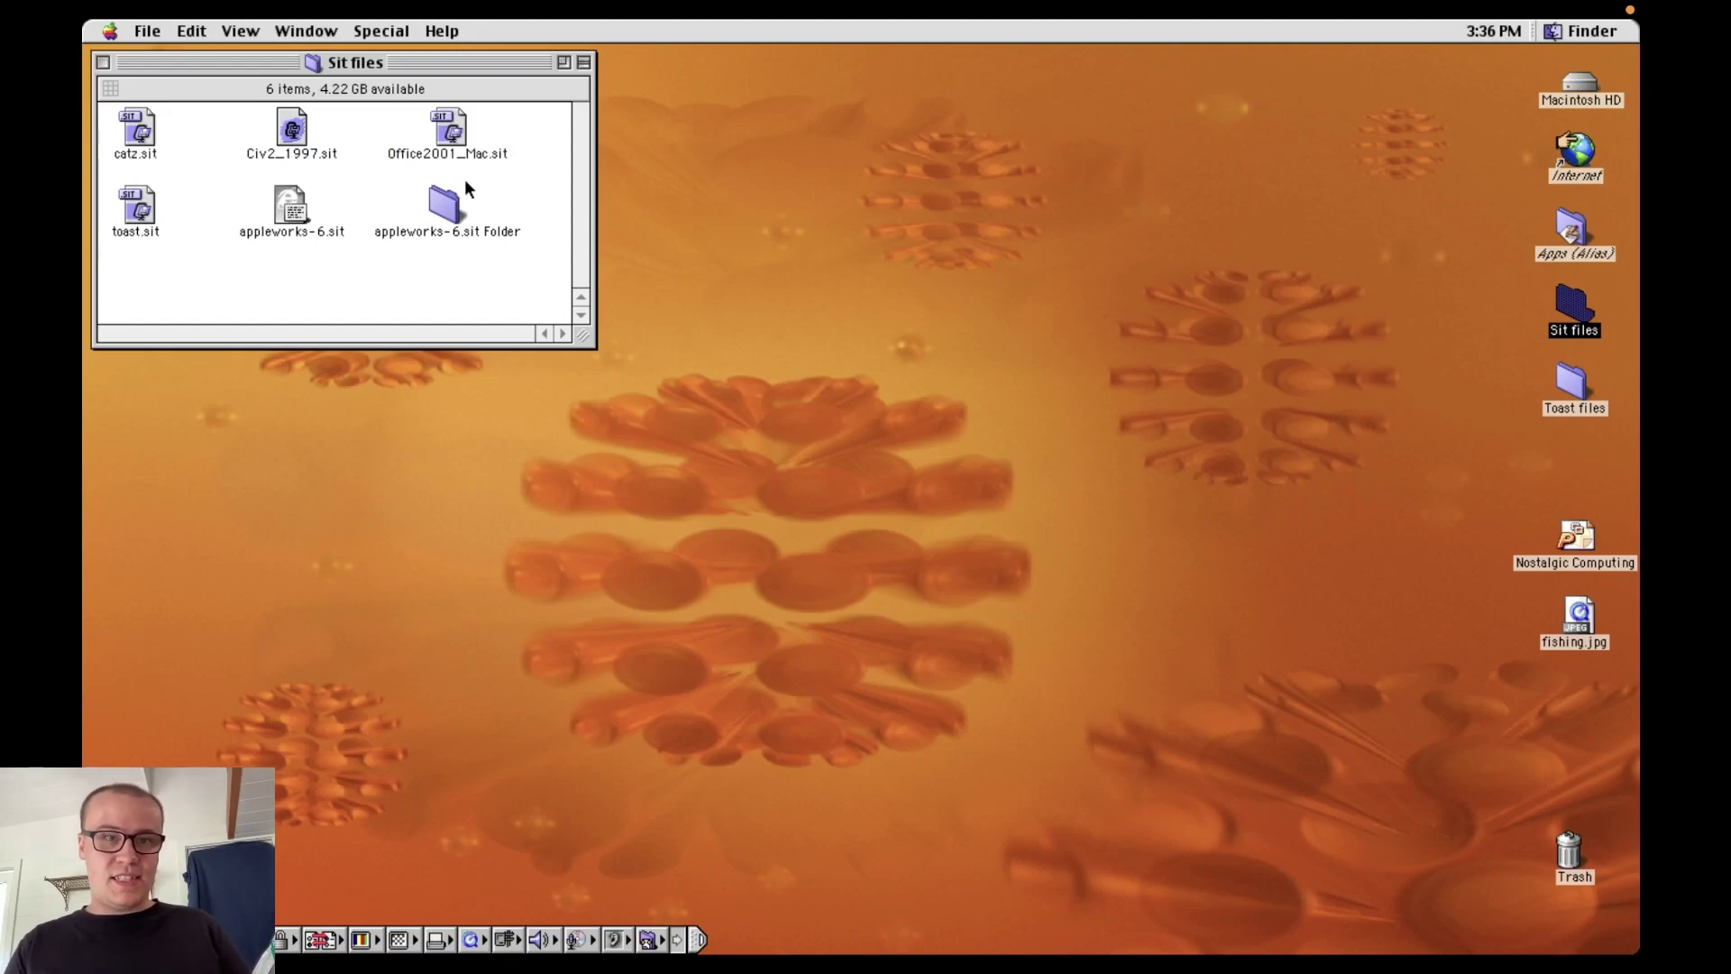
# Step: In appleworks-6.sit Folder, close __MACOSX and delete '-6.2.8-6.2.2' from the AppleWorks file name
pyautogui.doubleClick(451, 200)
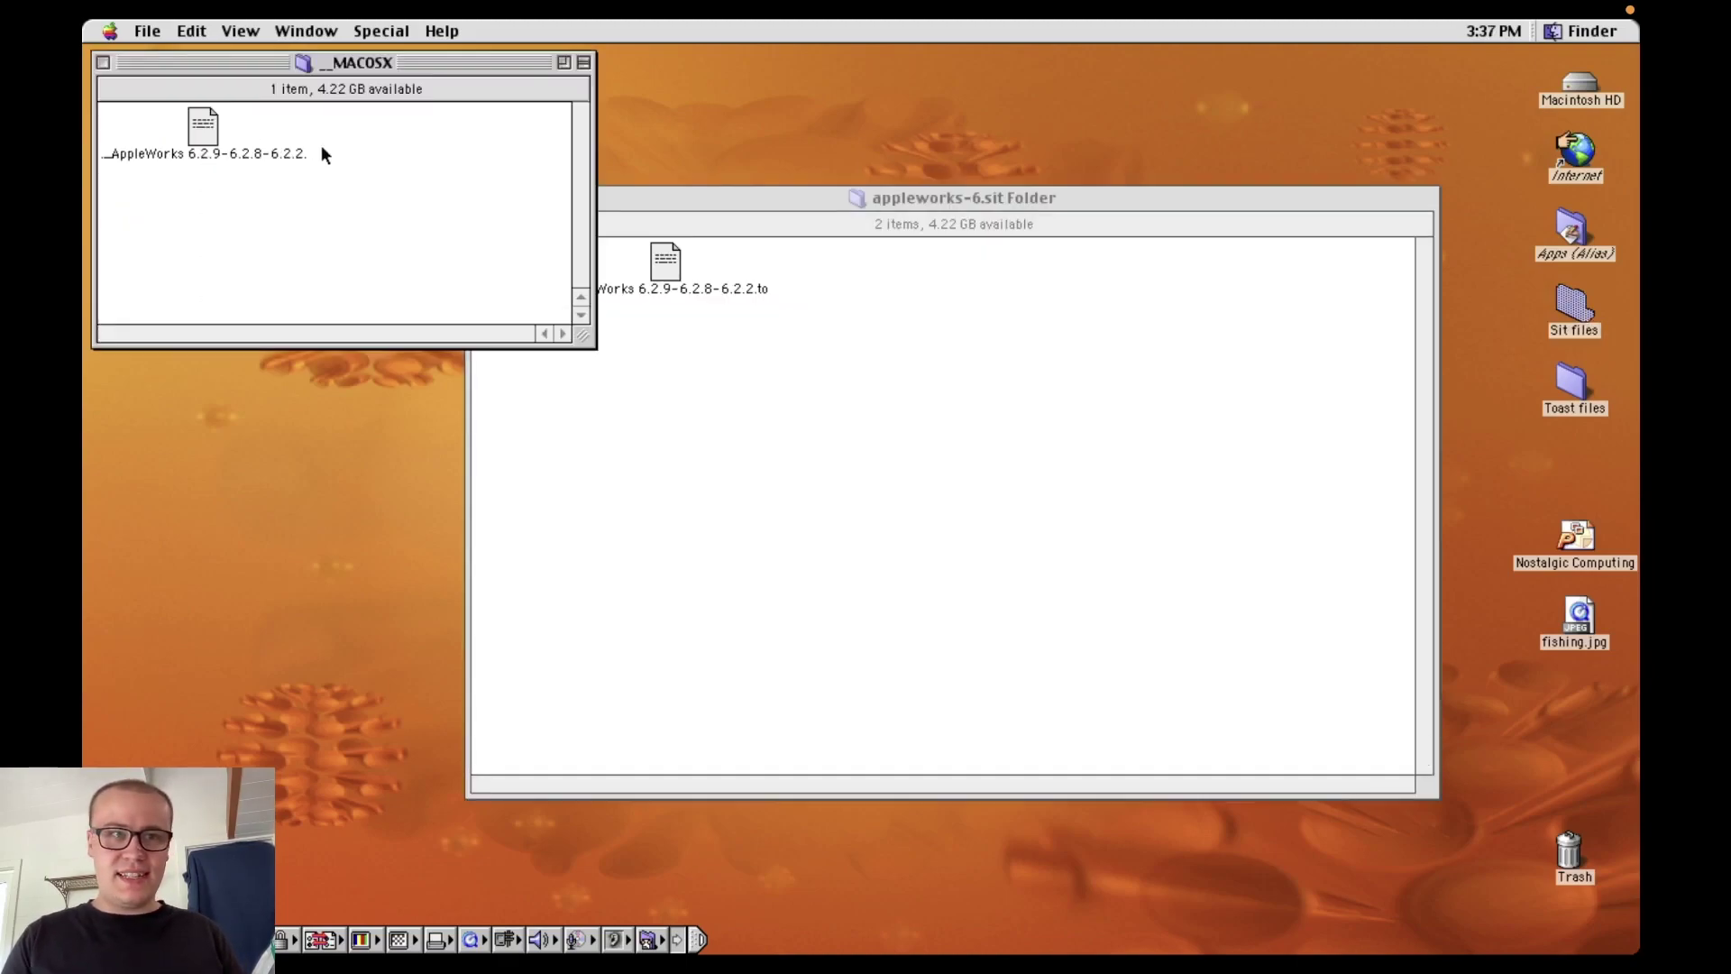
pyautogui.press('super+w')
pyautogui.press('Return')
pyautogui.press('Right')
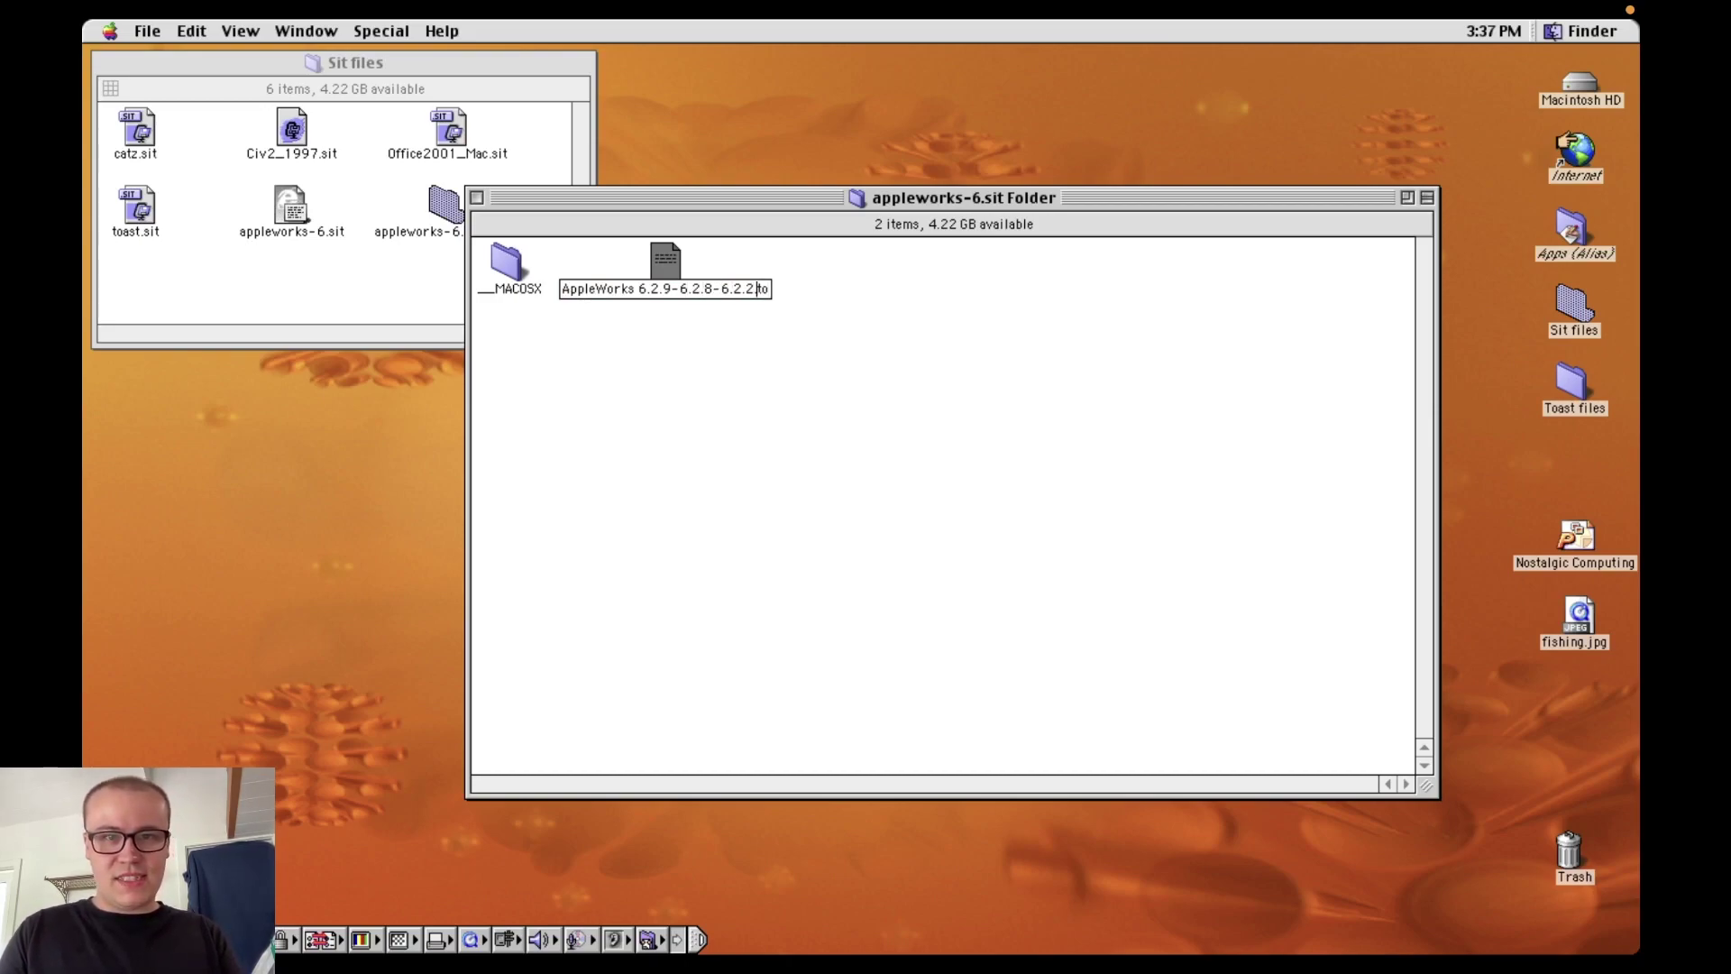
pyautogui.press('BackSpace')
pyautogui.press('BackSpace')
pyautogui.press('BackSpace')
pyautogui.press('BackSpace')
pyautogui.press('BackSpace')
pyautogui.press('BackSpace')
pyautogui.press('BackSpace')
pyautogui.press('BackSpace')
pyautogui.press('BackSpace')
pyautogui.press('BackSpace')
pyautogui.press('BackSpace')
pyautogui.press('BackSpace')
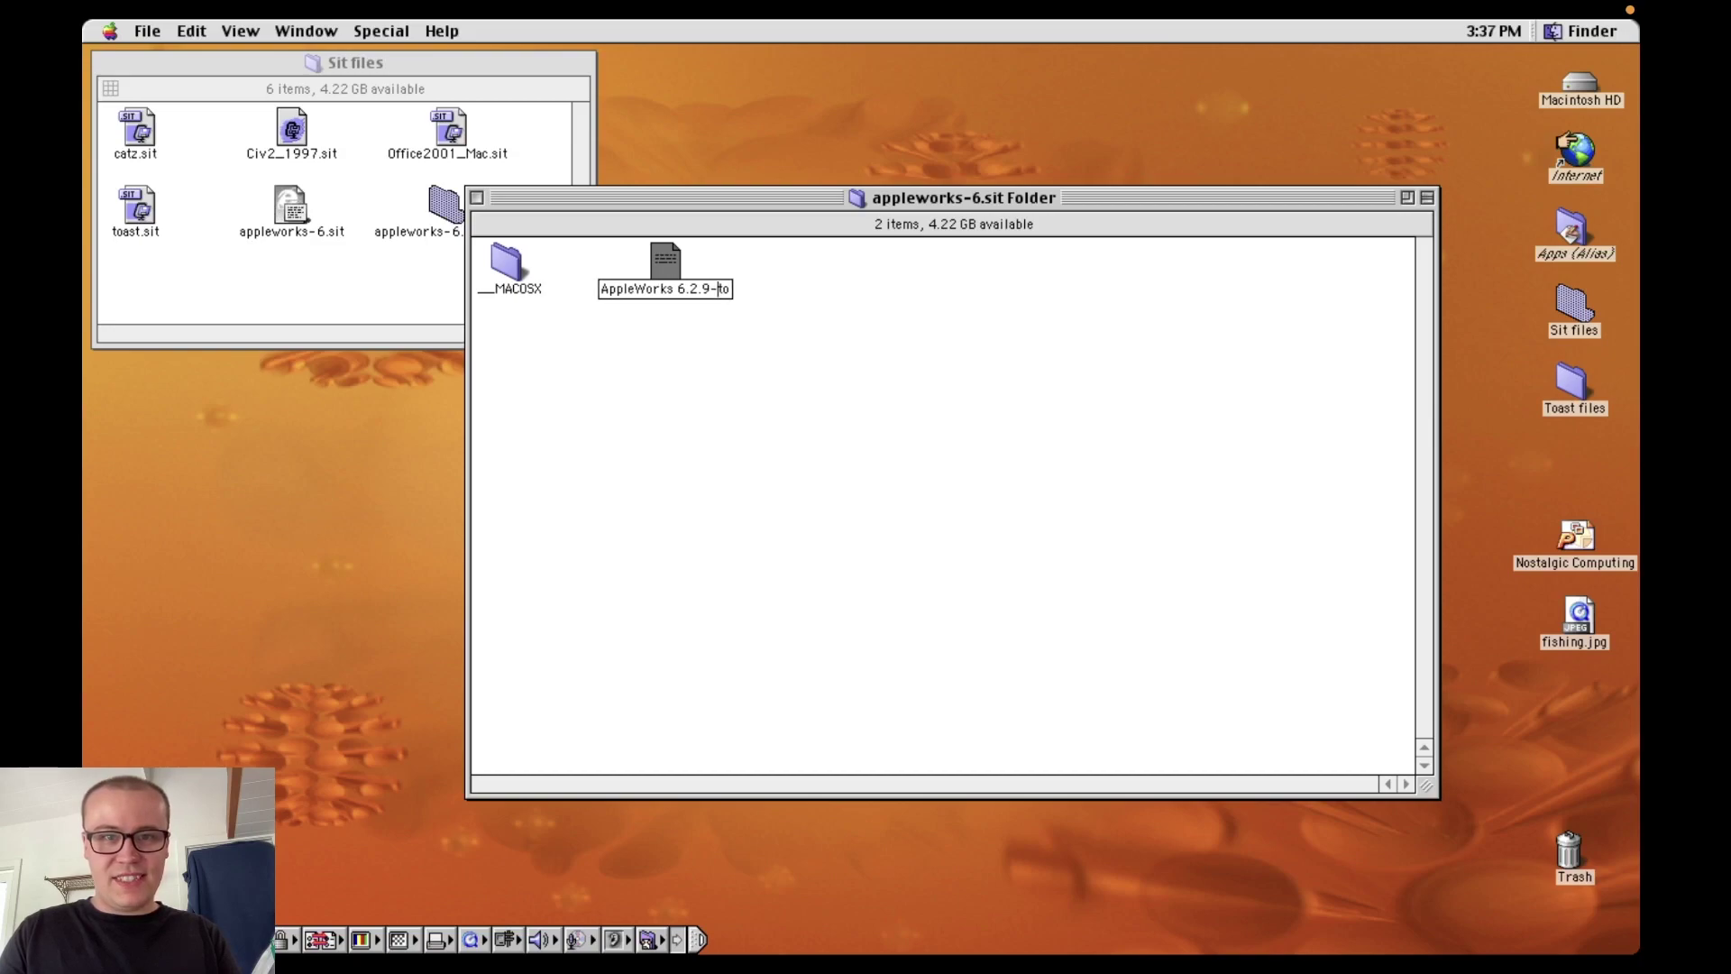
# Step: Launch Toast Titanium and mount AppleWorks.toast from Sit files > appleworks-6.sit Folder
pyautogui.doubleClick(1580, 84)
pyautogui.doubleClick(480, 290)
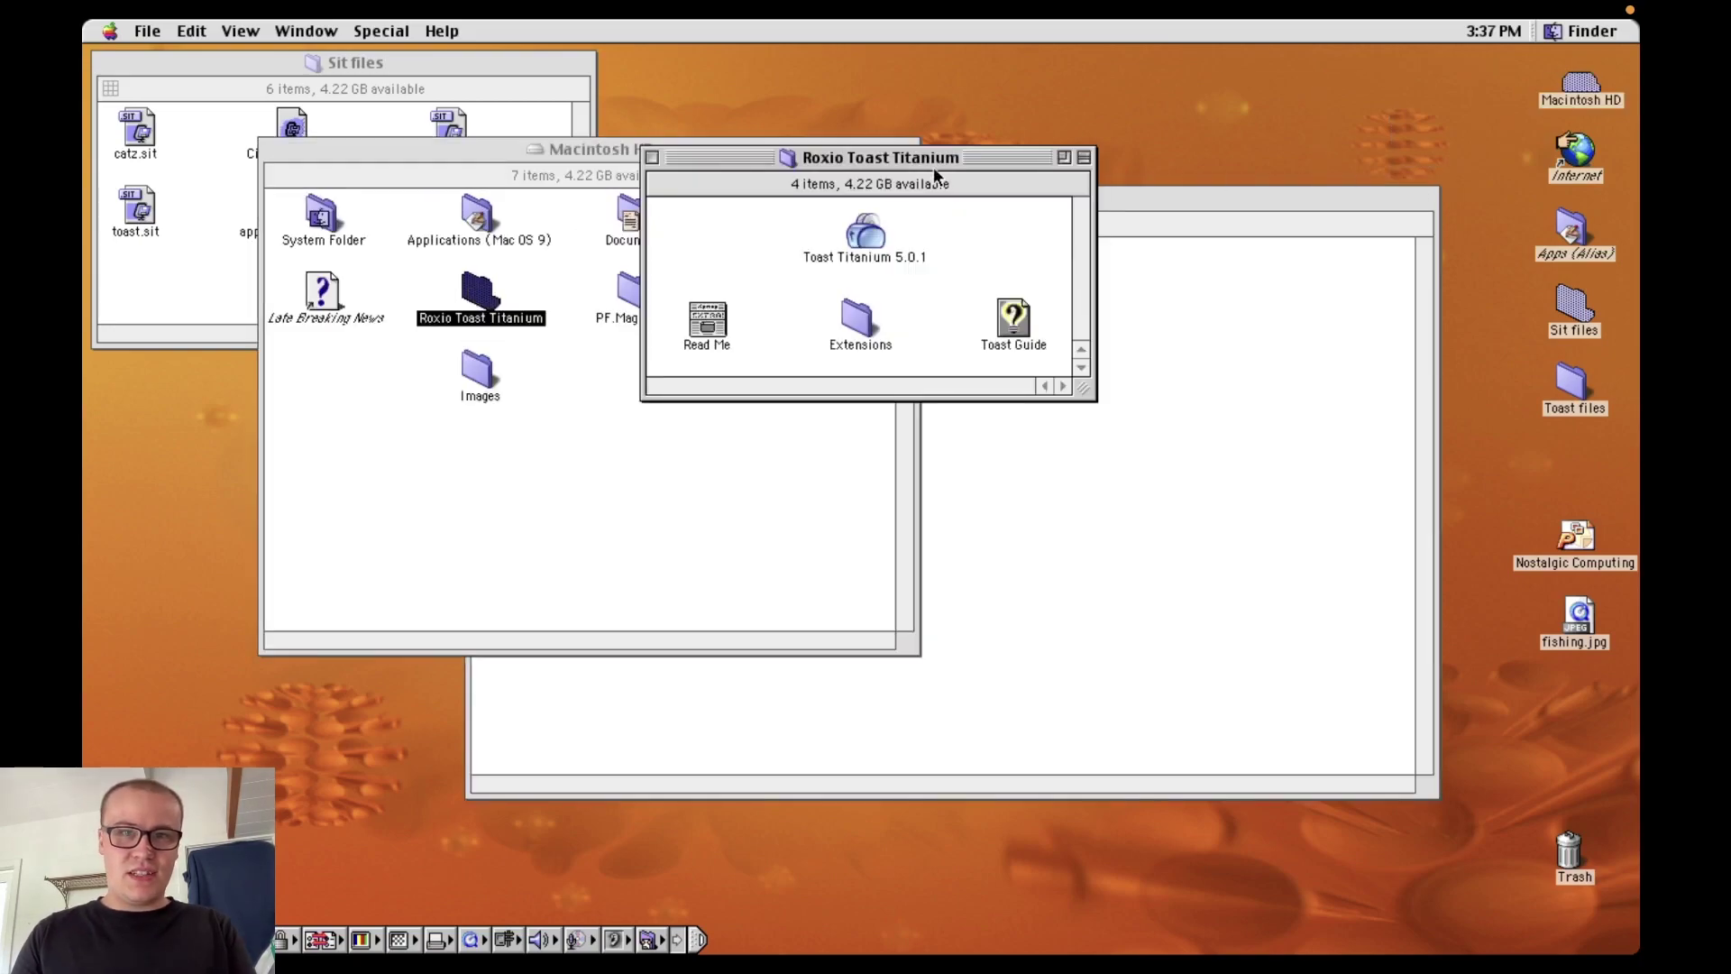
pyautogui.doubleClick(863, 233)
pyautogui.moveTo(386, 30); pyautogui.dragTo(401, 51)
pyautogui.doubleClick(721, 487)
pyautogui.doubleClick(766, 448)
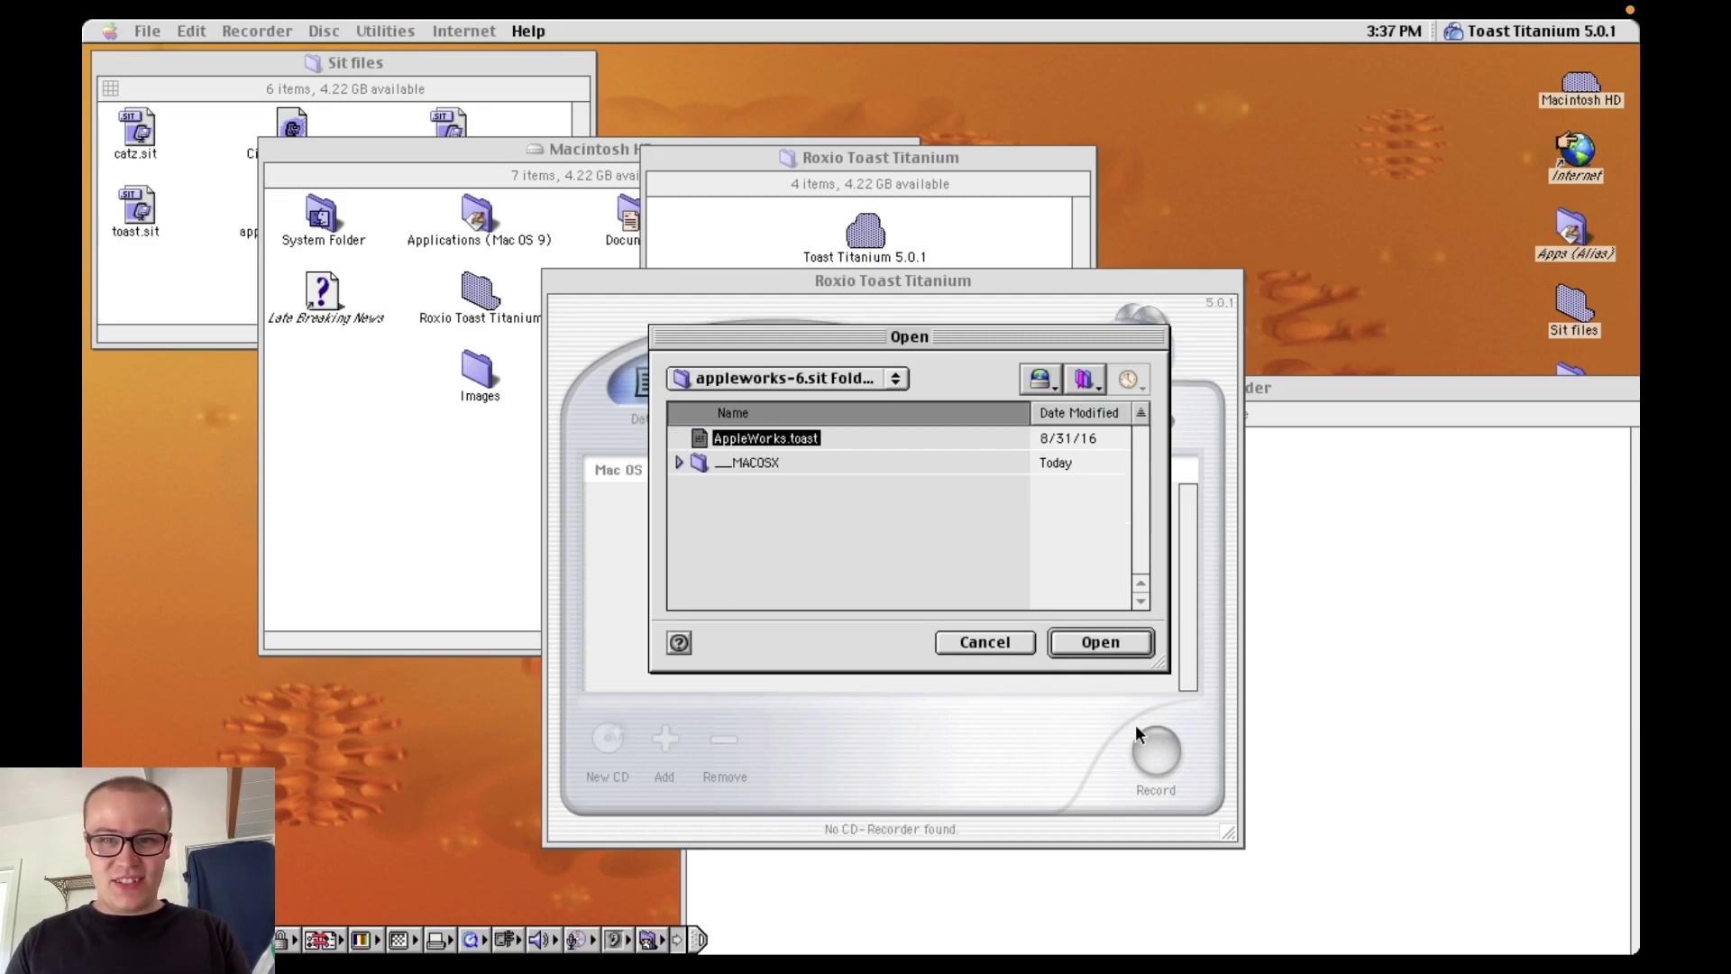
pyautogui.click(1116, 647)
# Step: Quit Toast and open the mounted AppleWorks Mac 6.2.9 volume on the desktop
pyautogui.press('super+q')
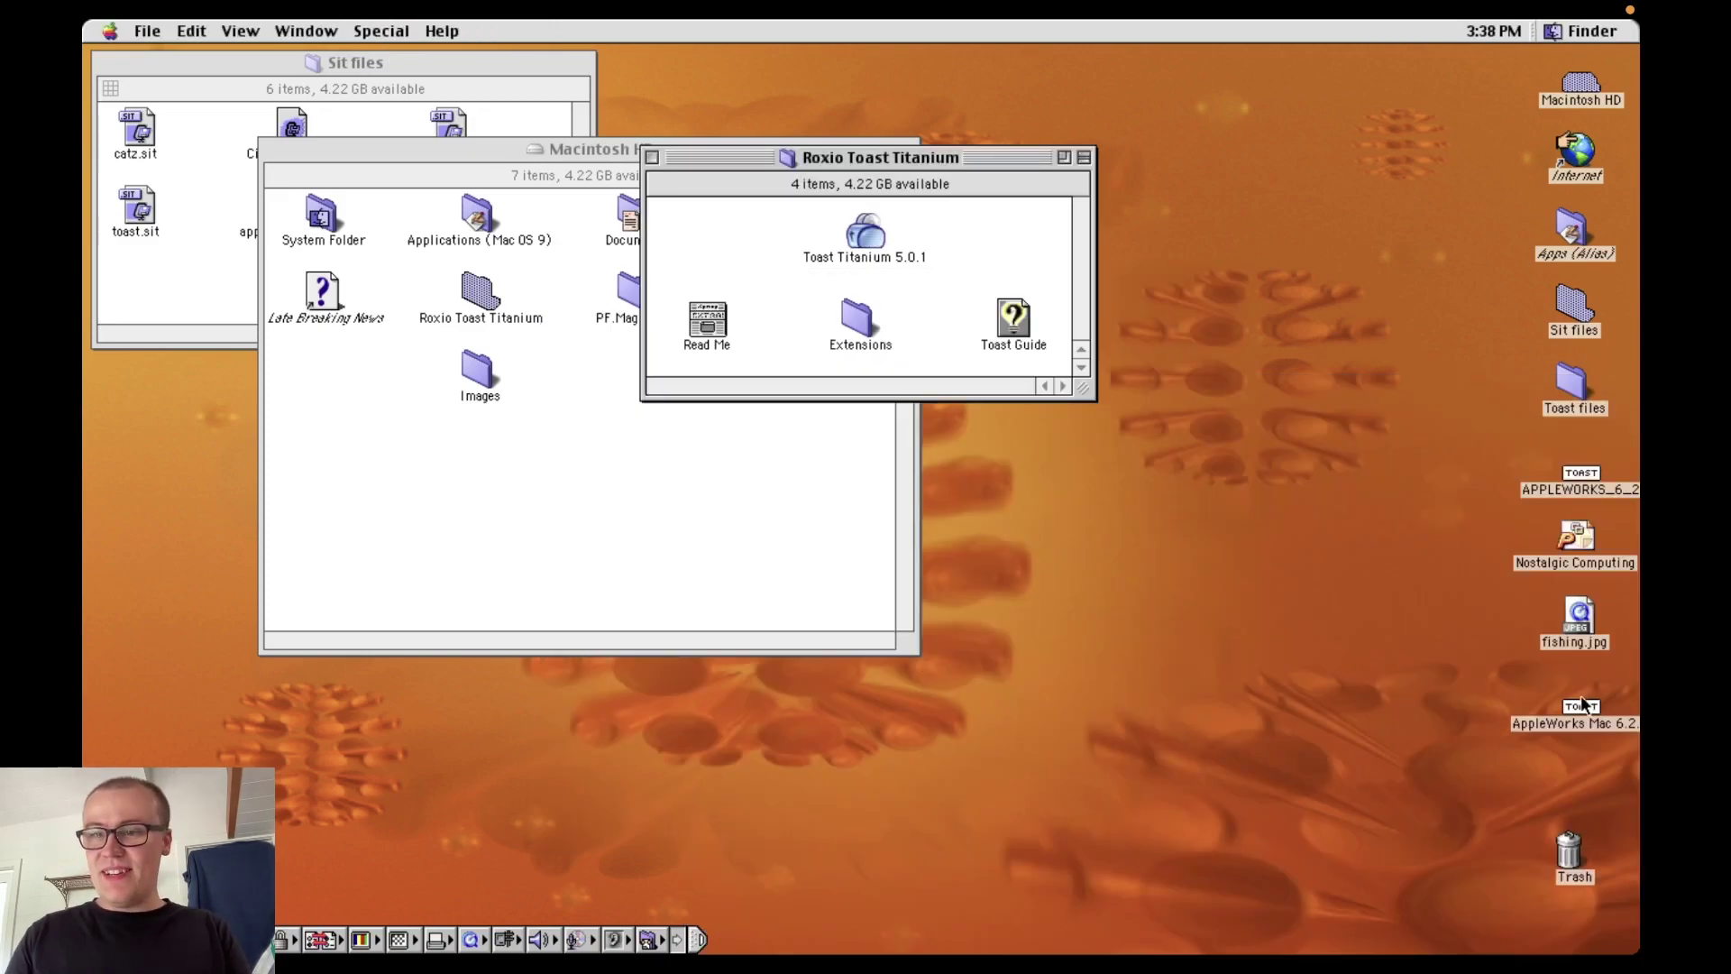
pyautogui.moveTo(1581, 707); pyautogui.dragTo(1438, 706)
pyautogui.doubleClick(1425, 708)
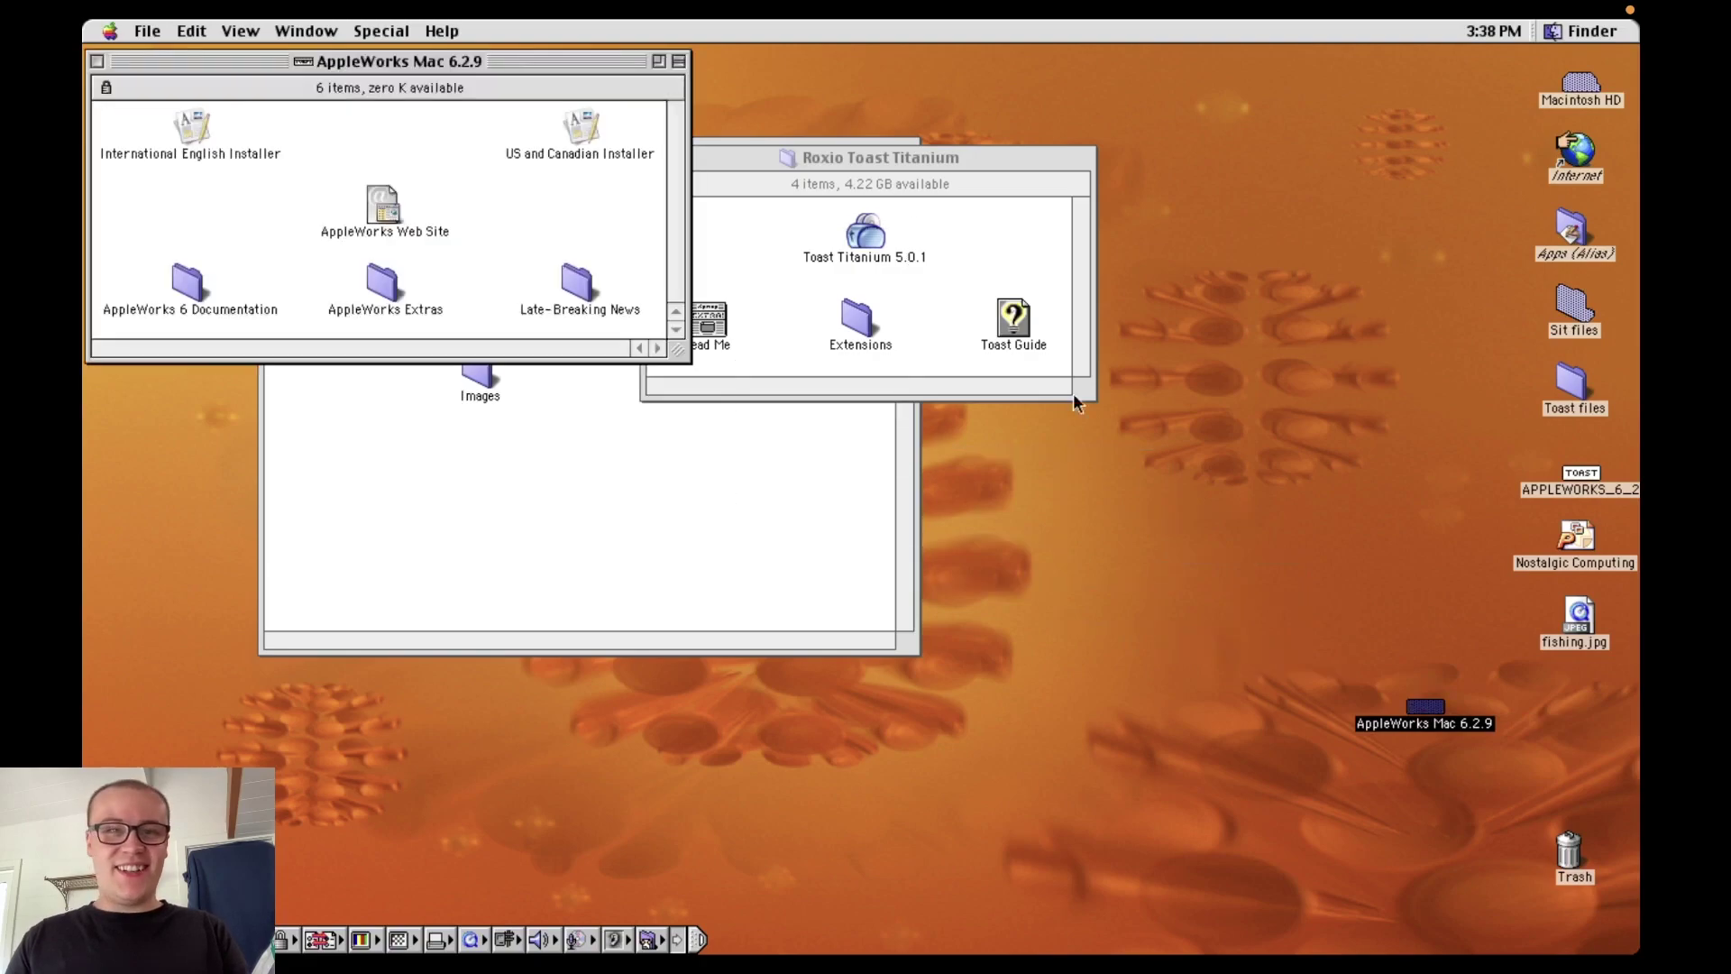
pyautogui.moveTo(906, 161); pyautogui.dragTo(1070, 268)
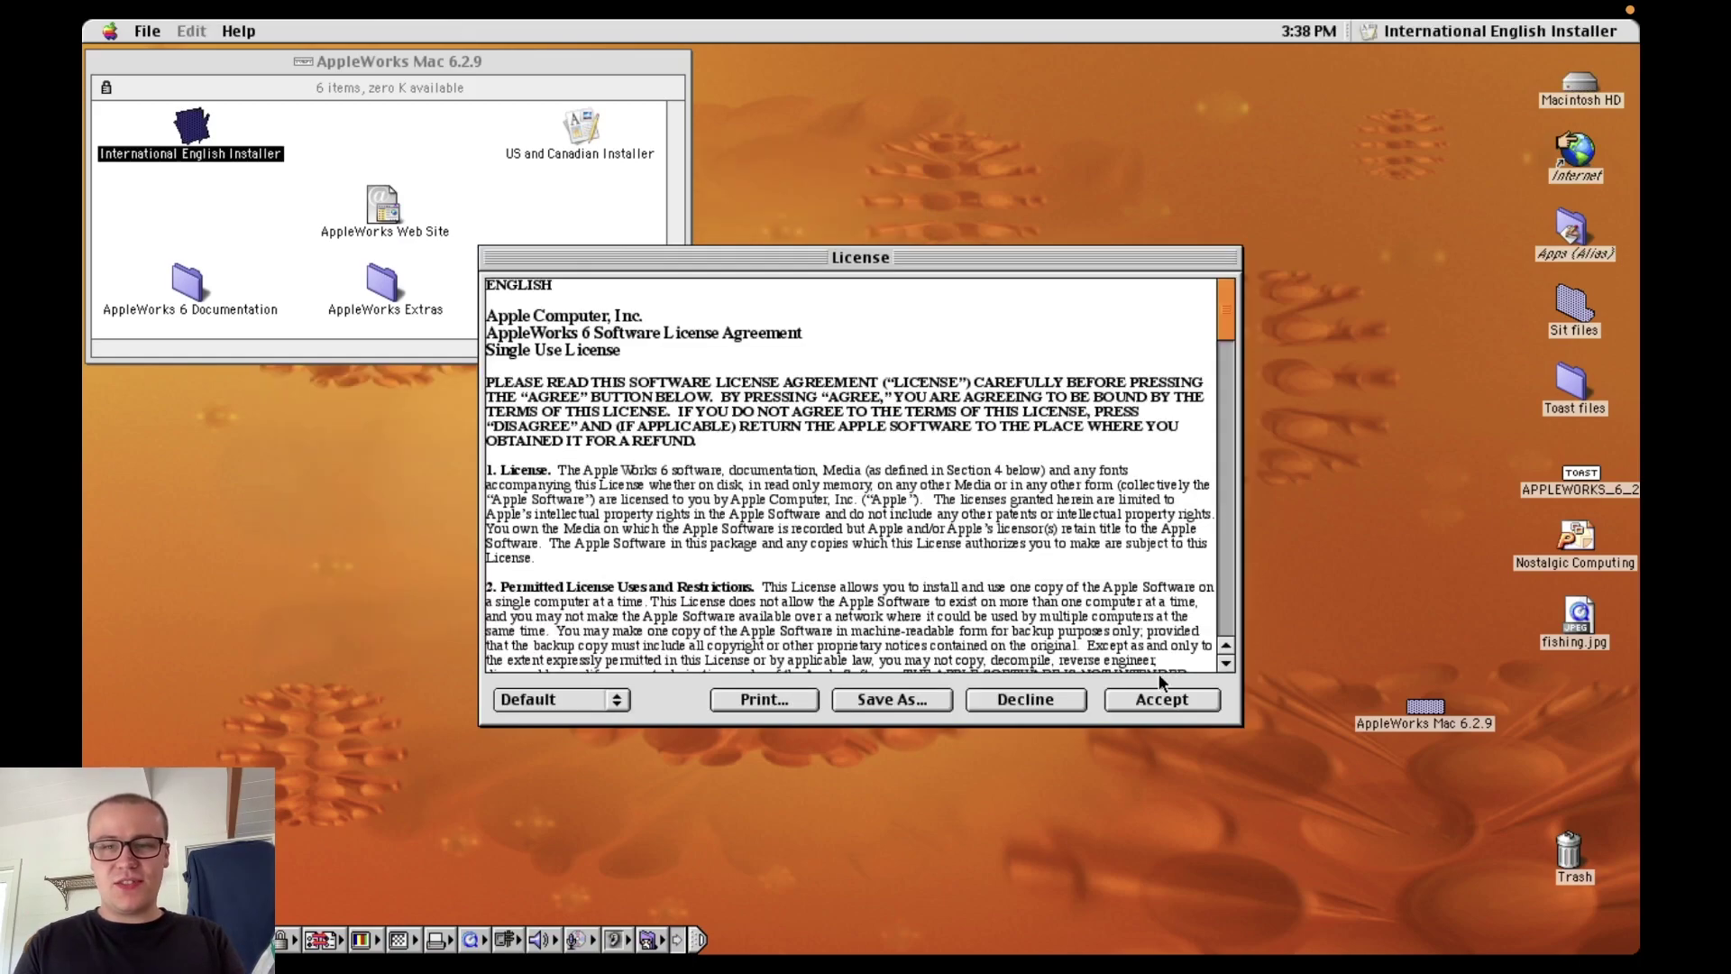
# Step: Accept the AppleWorks licence, spray dots across a painting canvas, and reposition the word-processing window
pyautogui.click(1152, 695)
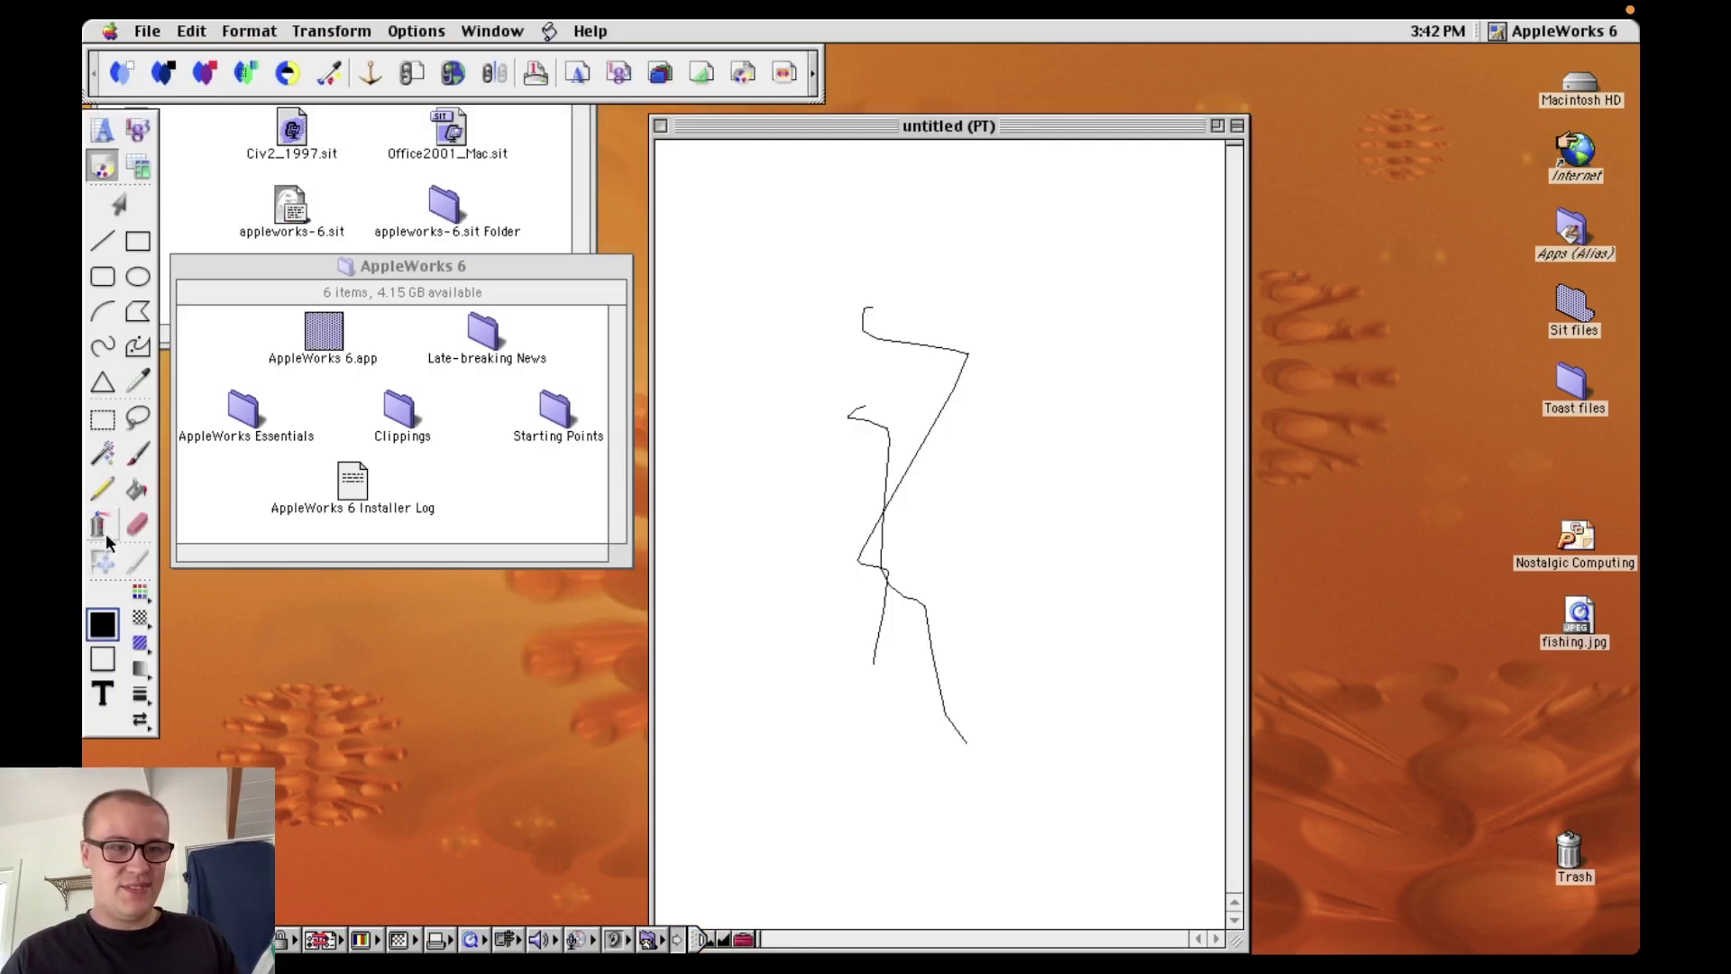
pyautogui.click(102, 523)
pyautogui.moveTo(1049, 279)
pyautogui.mouseDown()
pyautogui.moveTo(1076, 338)
pyautogui.moveTo(992, 613)
pyautogui.moveTo(893, 568)
pyautogui.moveTo(1053, 503)
pyautogui.moveTo(792, 537)
pyautogui.moveTo(983, 389)
pyautogui.moveTo(1014, 187)
pyautogui.moveTo(919, 753)
pyautogui.moveTo(1158, 530)
pyautogui.mouseUp()
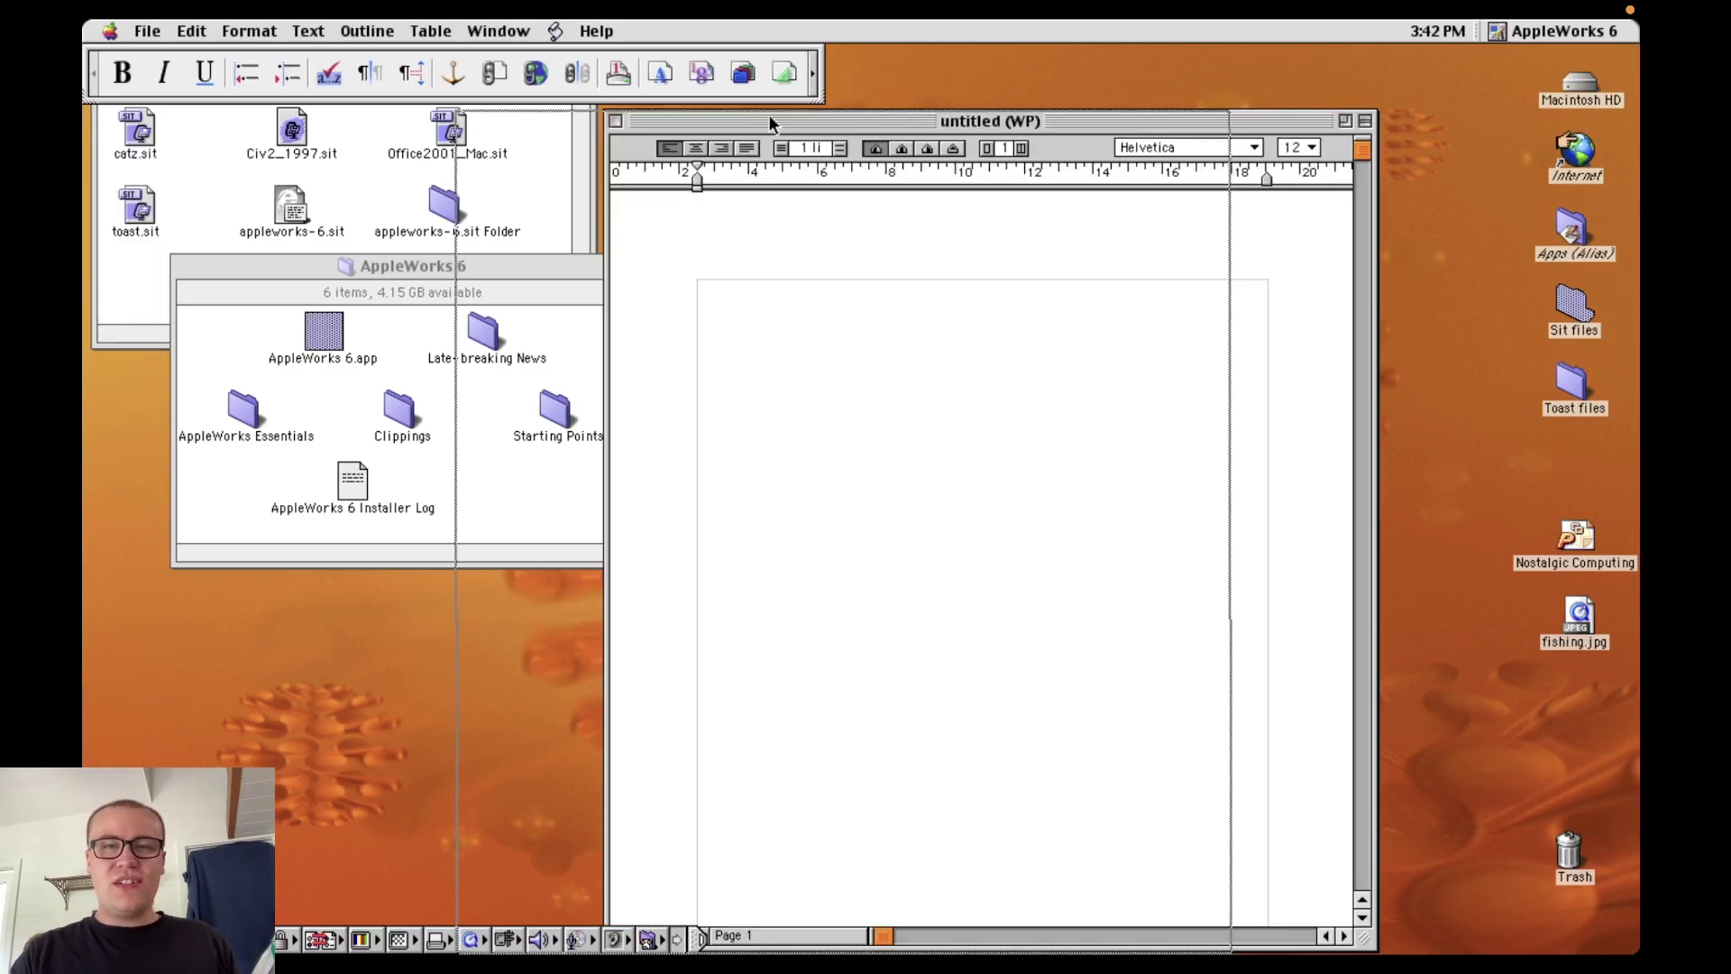
pyautogui.moveTo(770, 116); pyautogui.dragTo(767, 115)
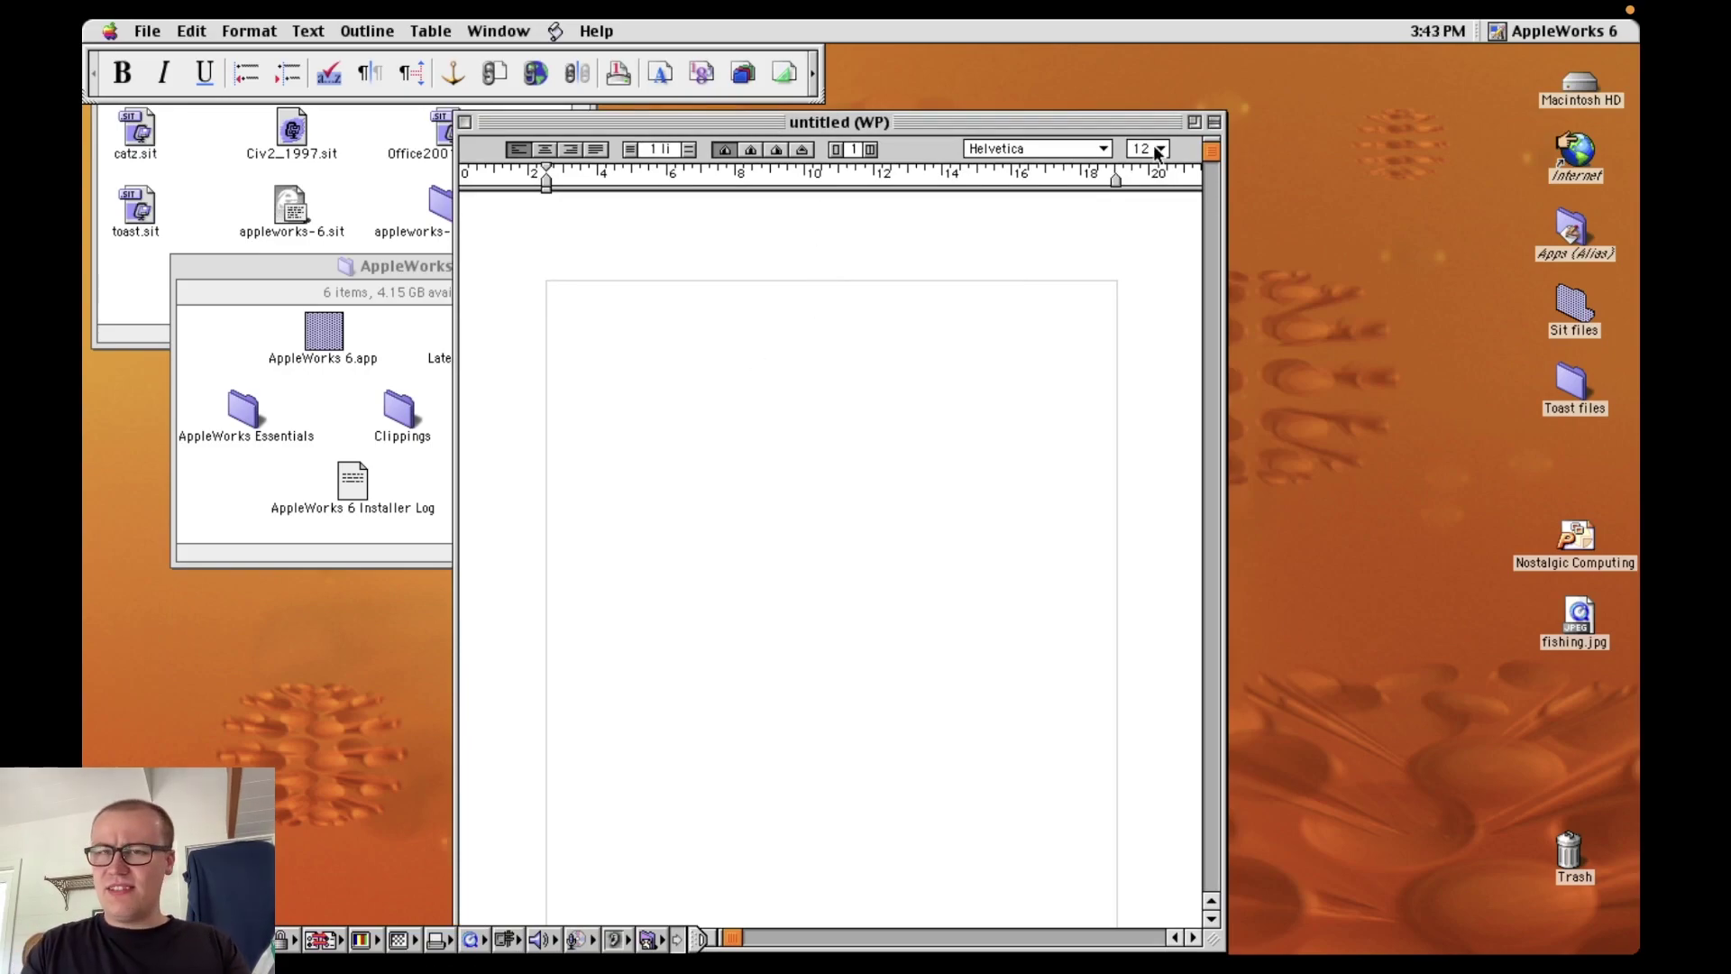
# Step: Set the font size to 18 point, browse the Table menu and close AppleWorks Help
pyautogui.moveTo(1157, 151); pyautogui.dragTo(1163, 227)
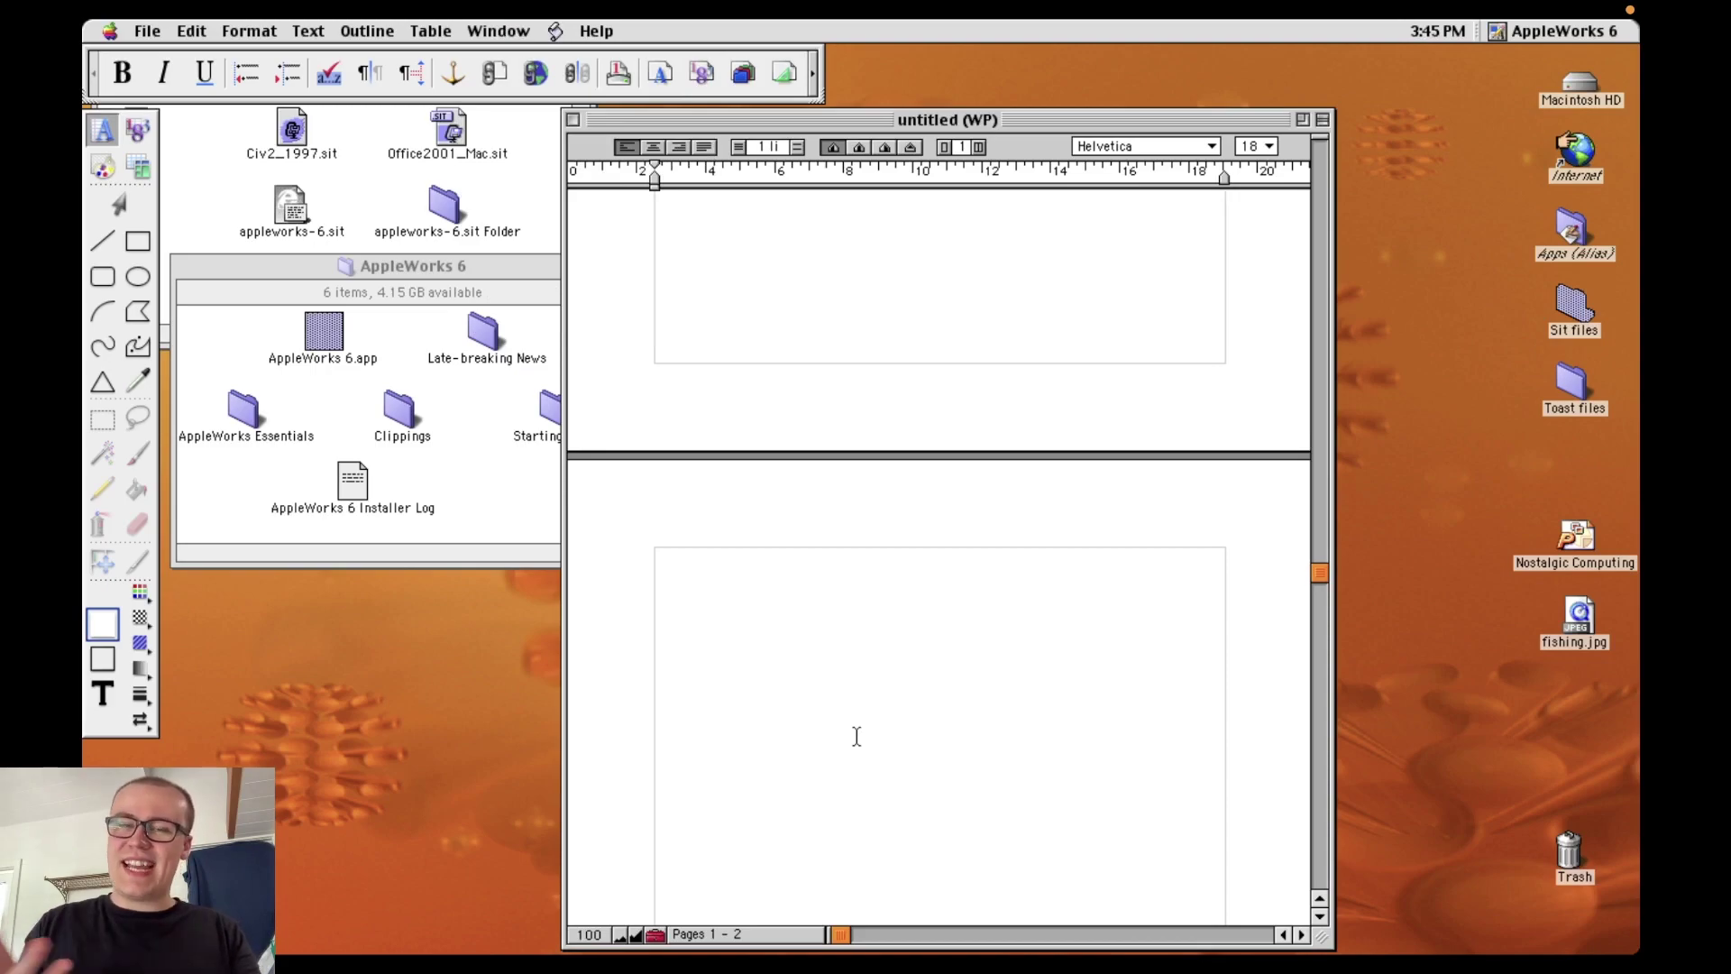
pyautogui.click(431, 31)
pyautogui.moveTo(392, 32)
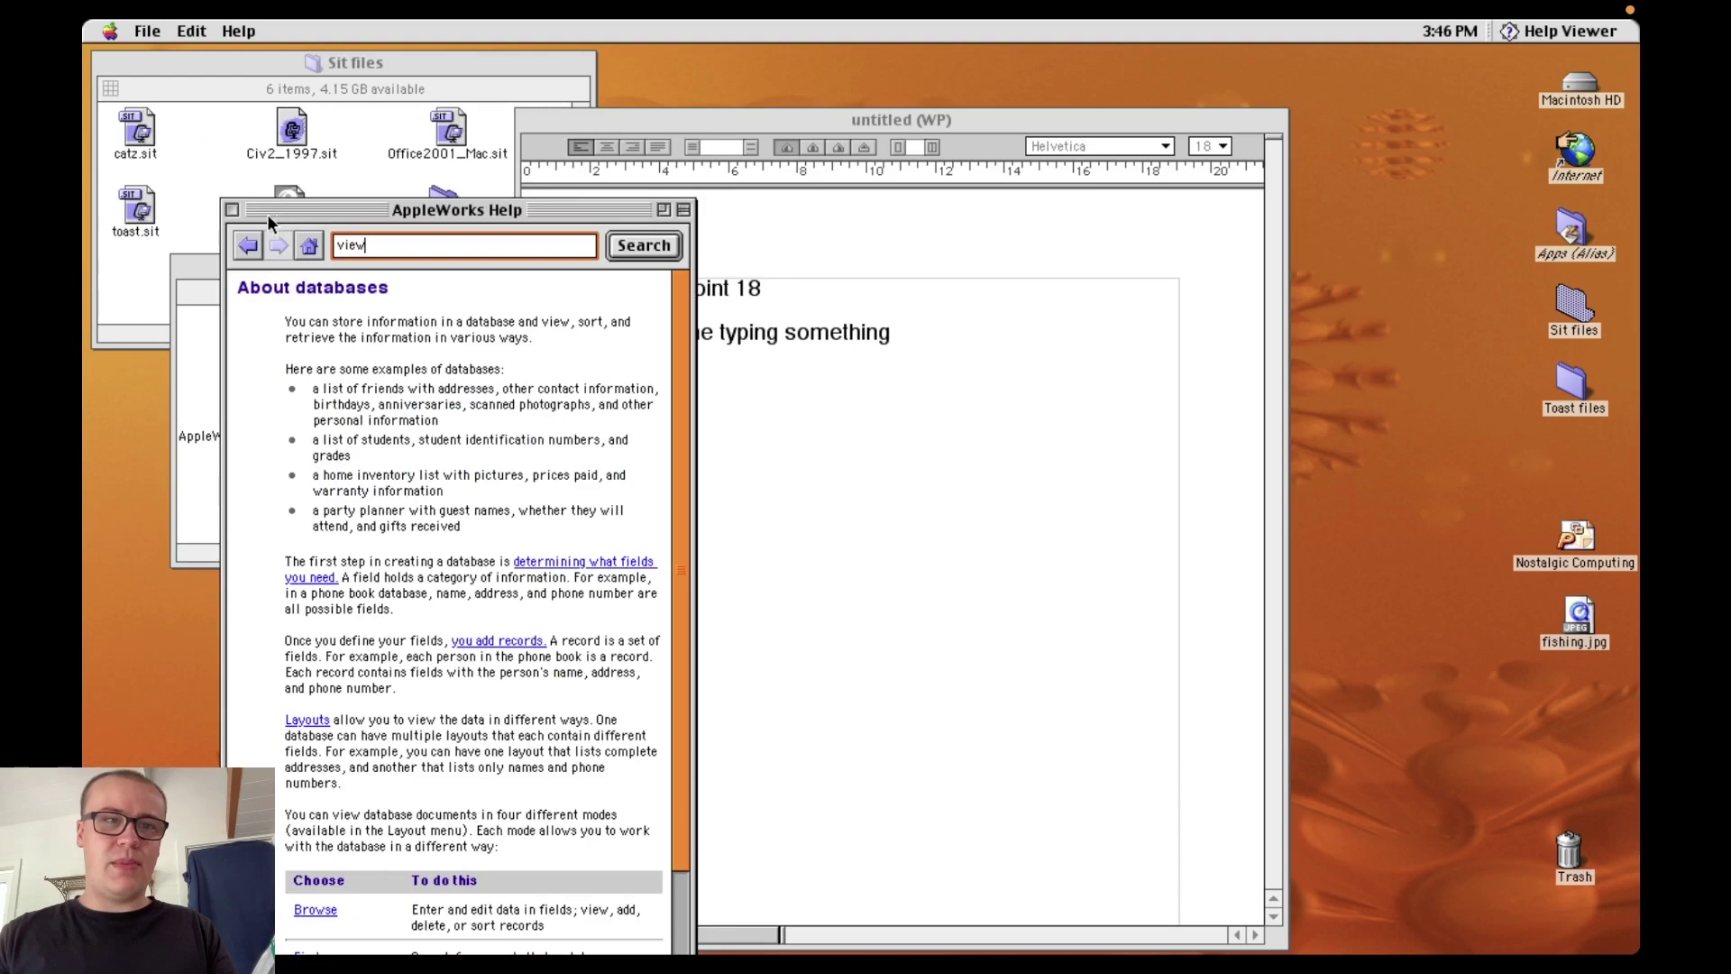
pyautogui.click(233, 209)
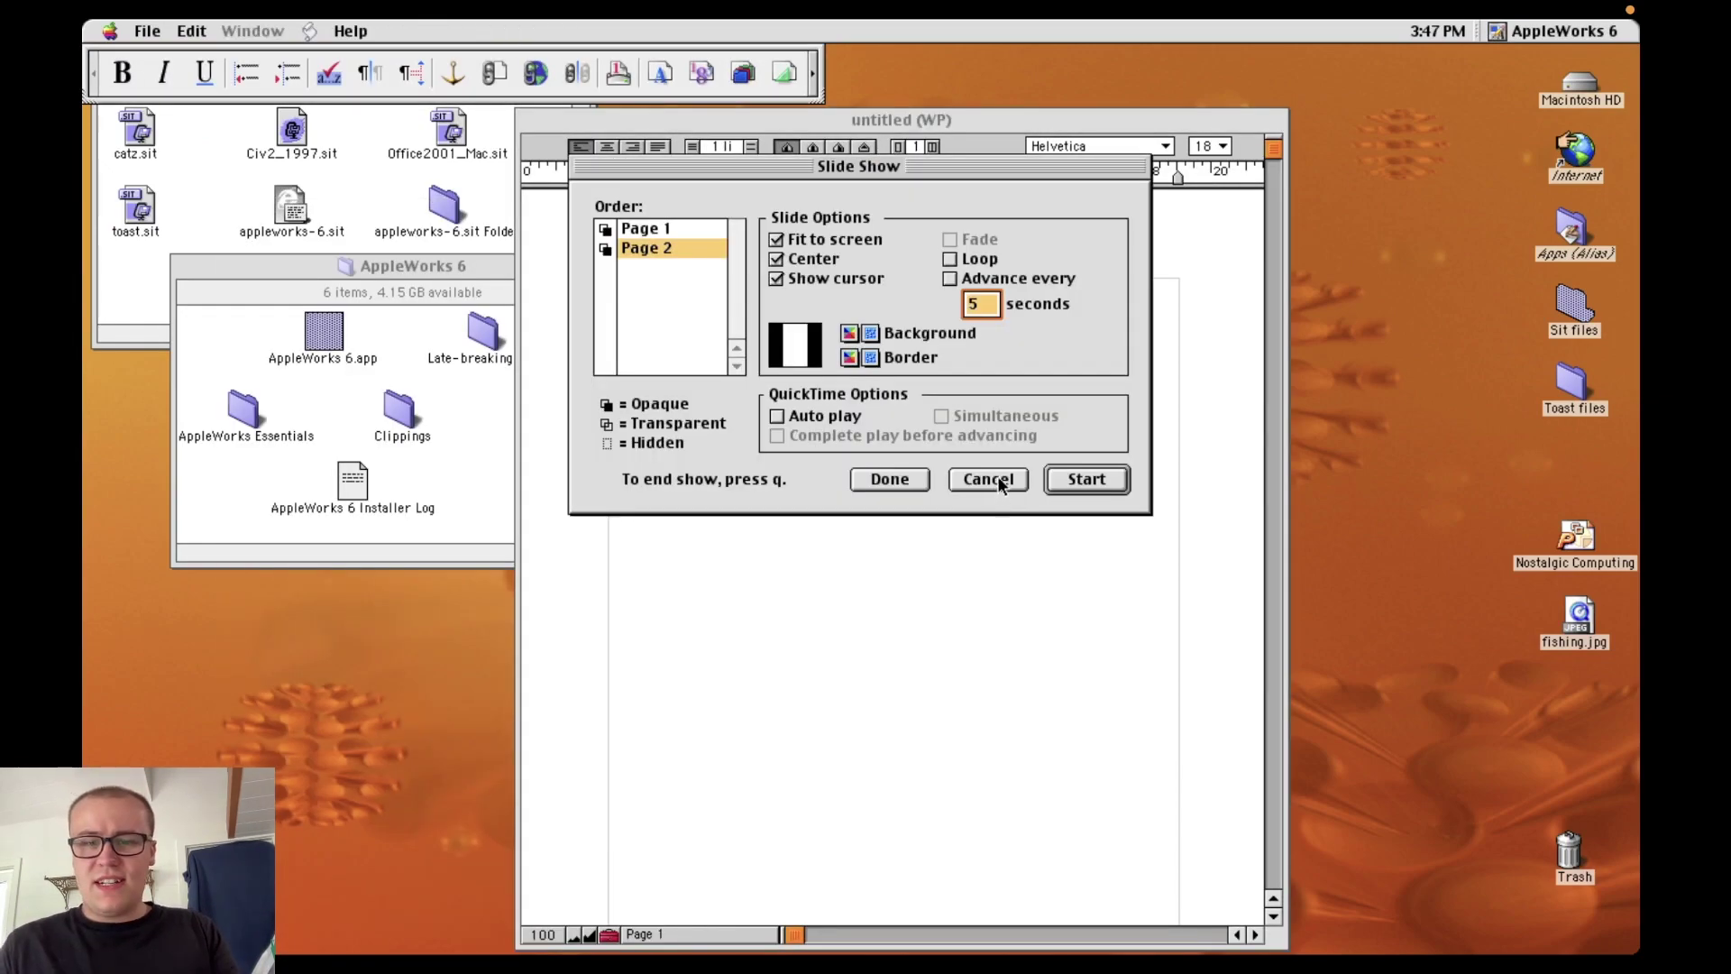
# Step: Cancel the slide show, check the zoom levels and close the document with Cmd-W
pyautogui.click(993, 479)
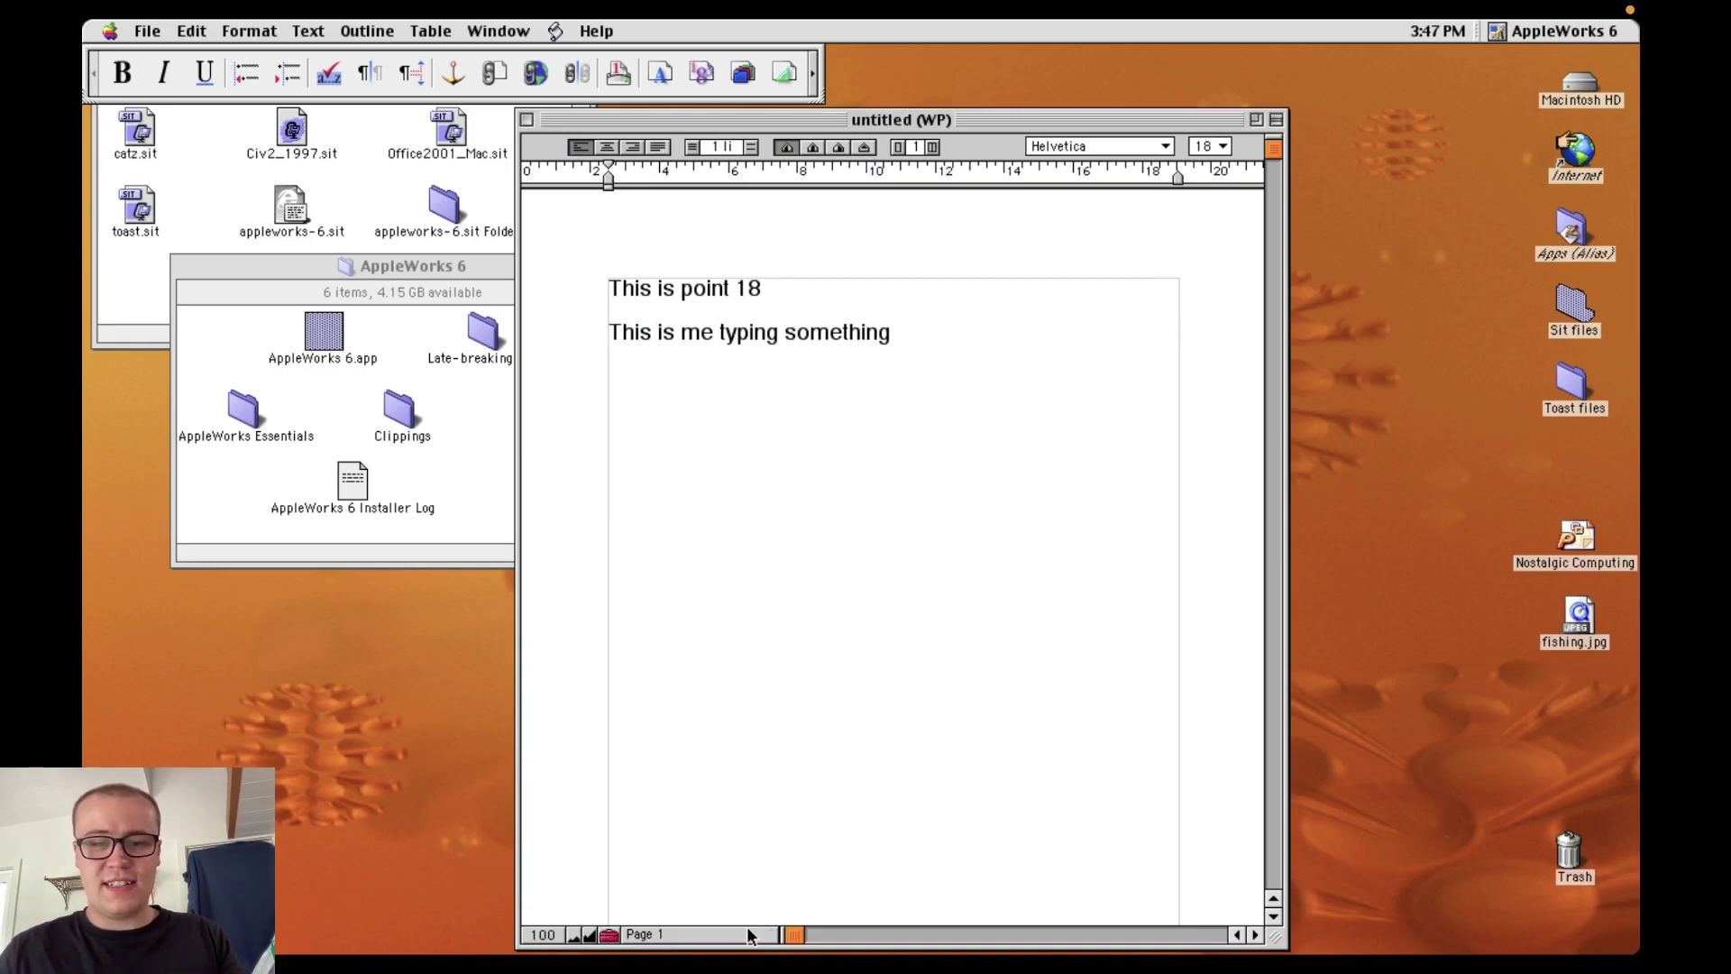
pyautogui.click(541, 935)
pyautogui.press('super+w')
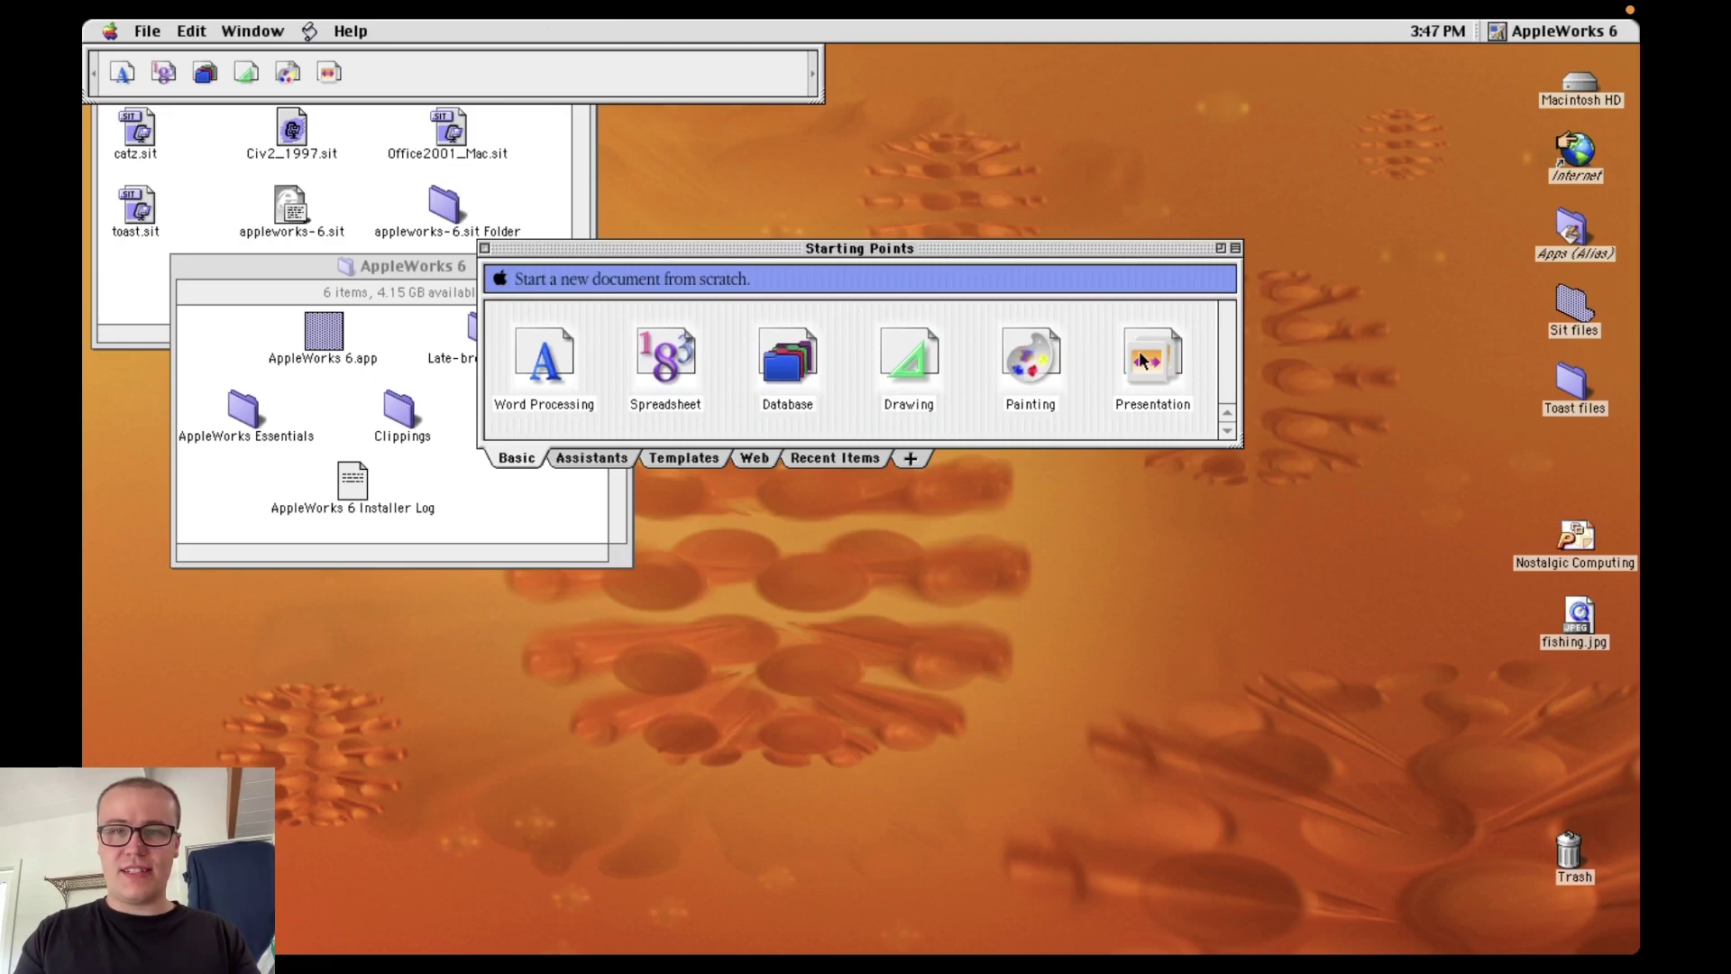
# Step: Start a blank presentation, open the Hip Presentation template, then close it with Don't Save
pyautogui.click(1144, 352)
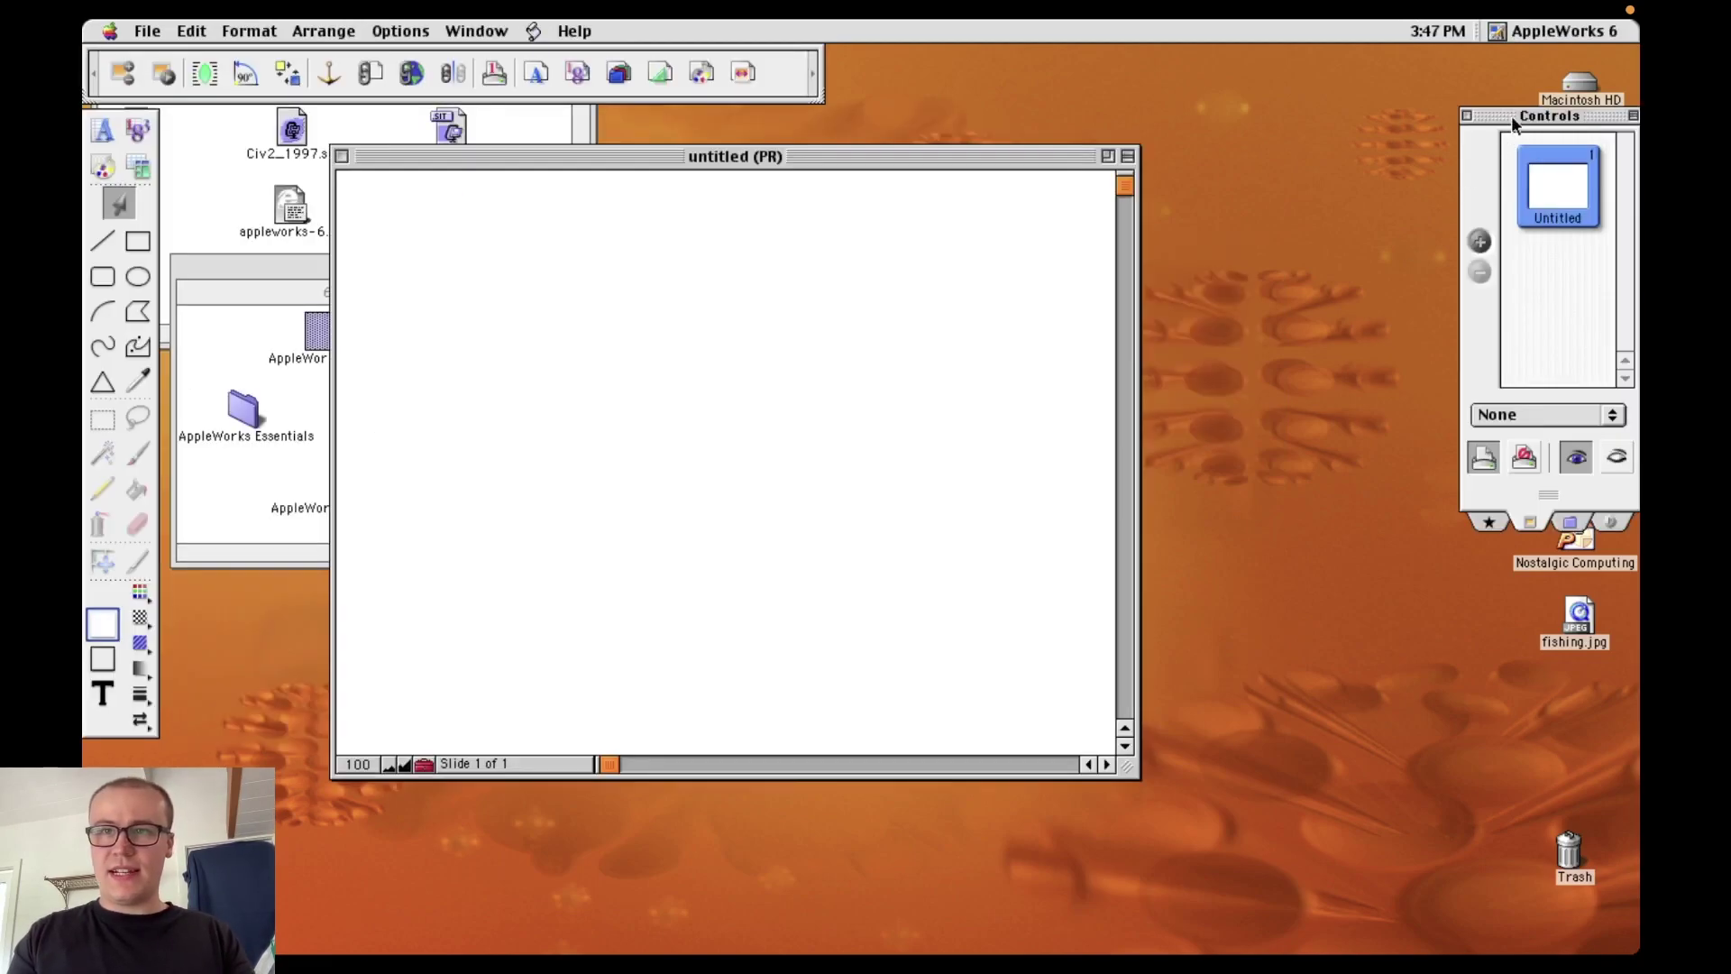
pyautogui.moveTo(1515, 116); pyautogui.dragTo(1241, 142)
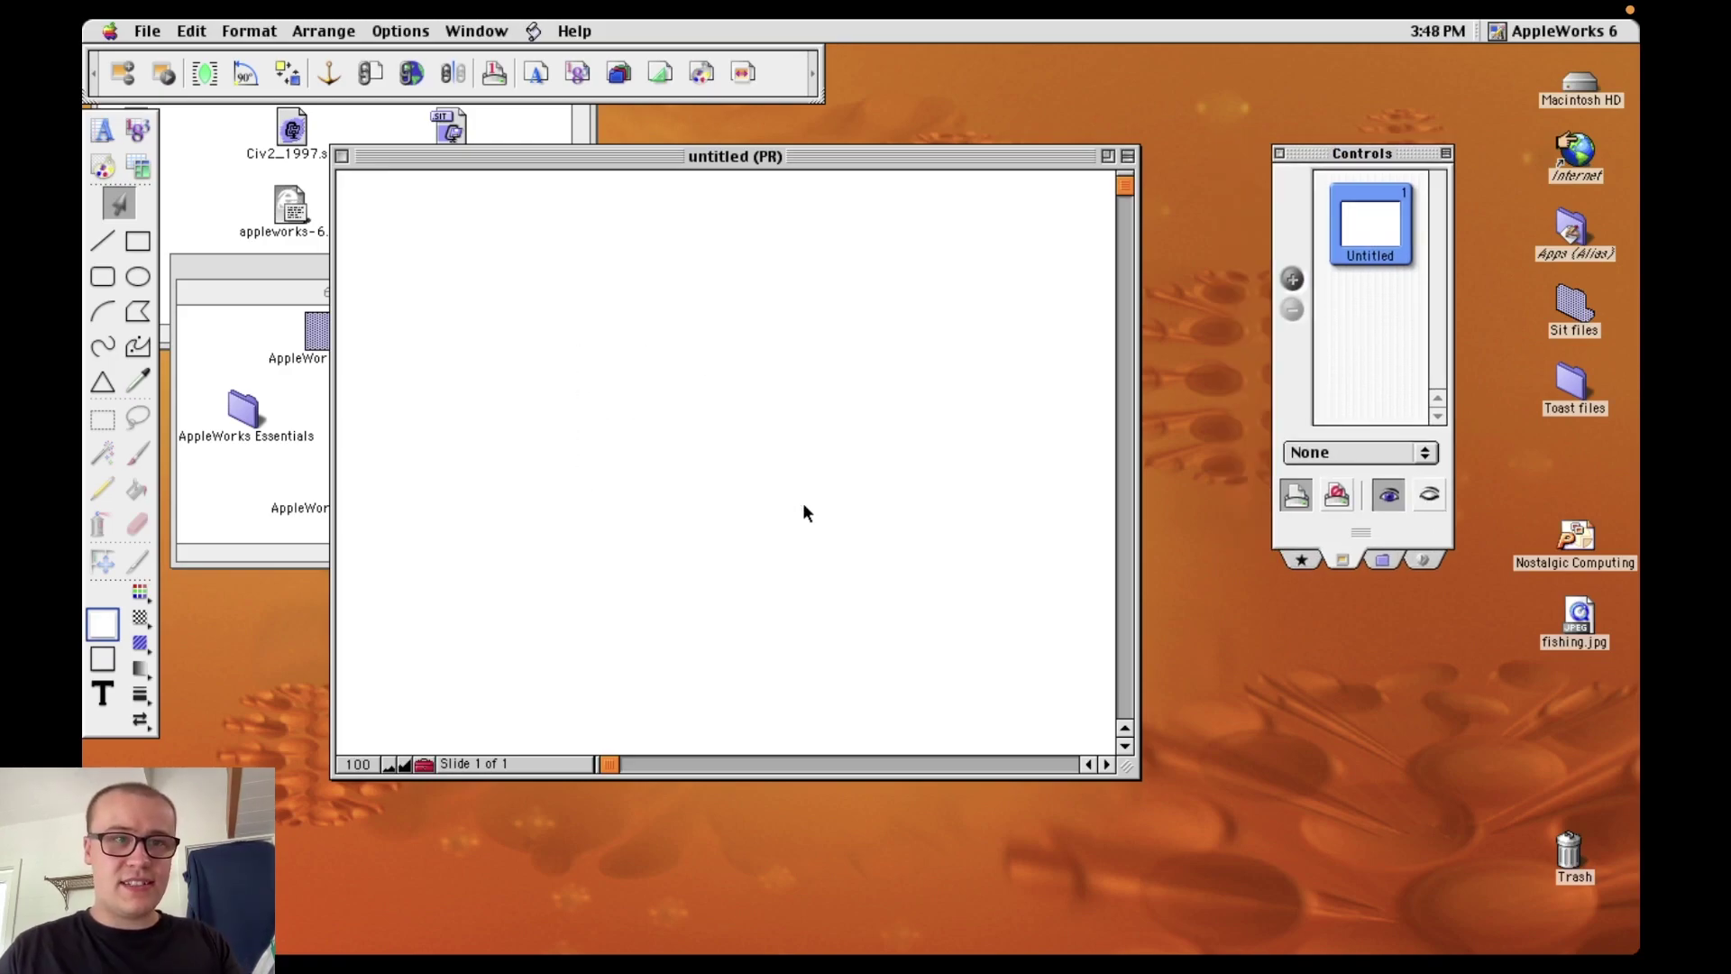
pyautogui.click(147, 30)
pyautogui.moveTo(181, 58)
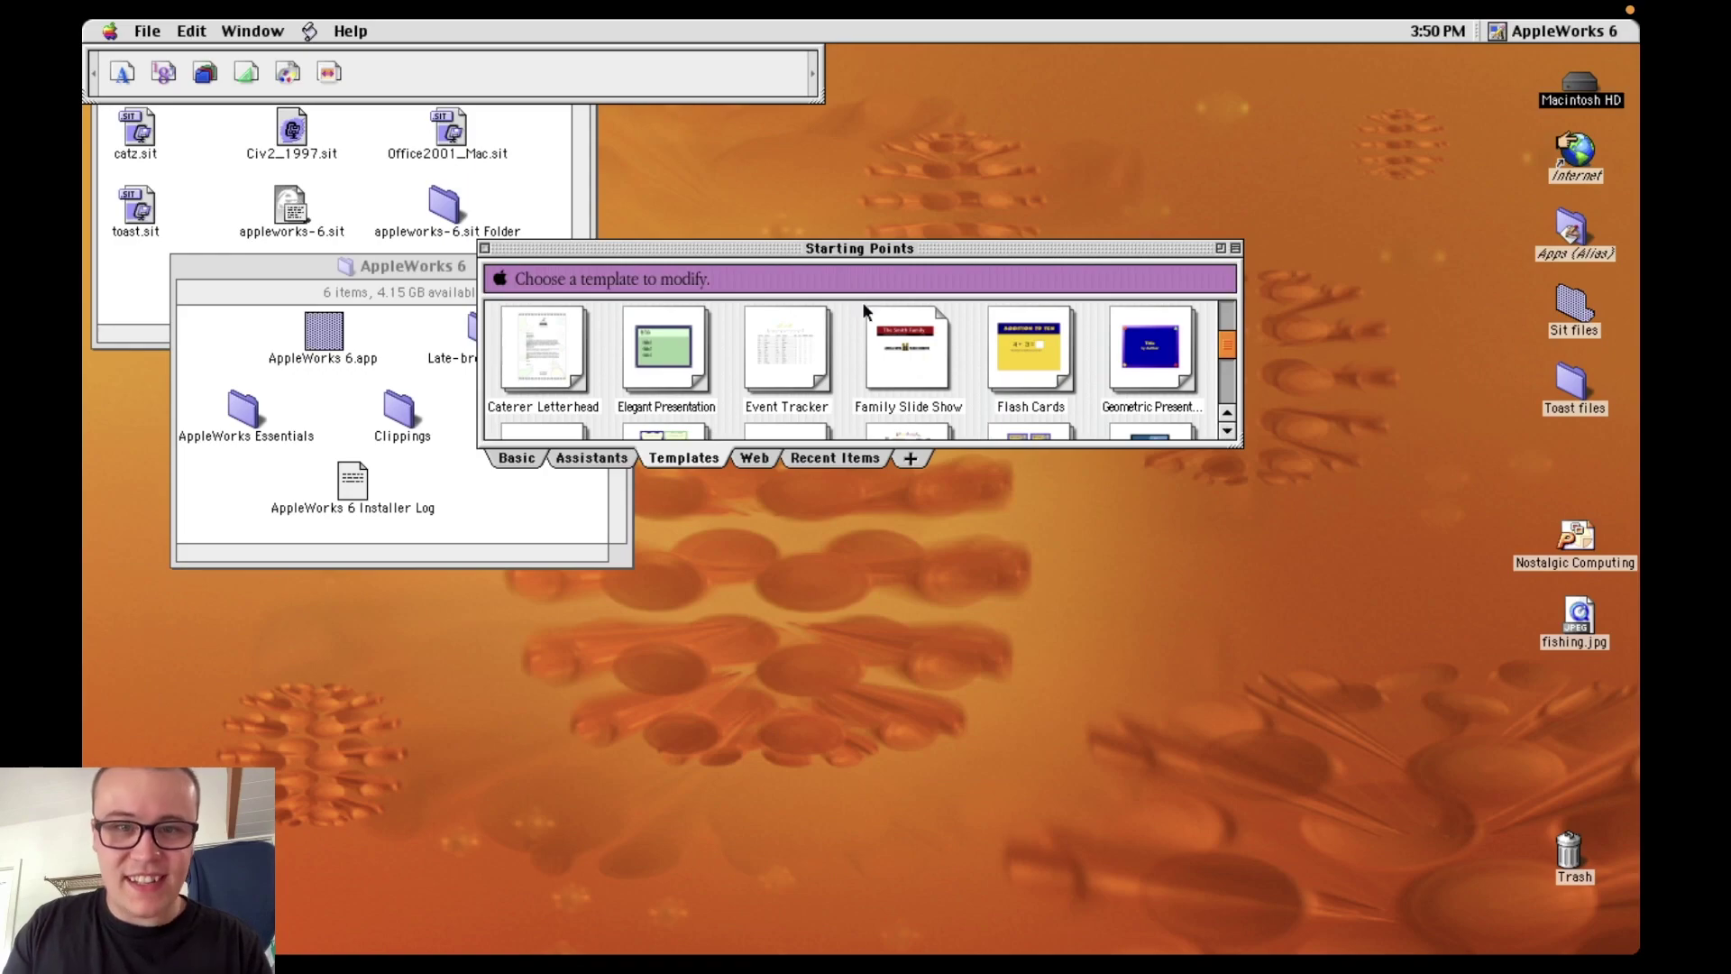
pyautogui.click(867, 313)
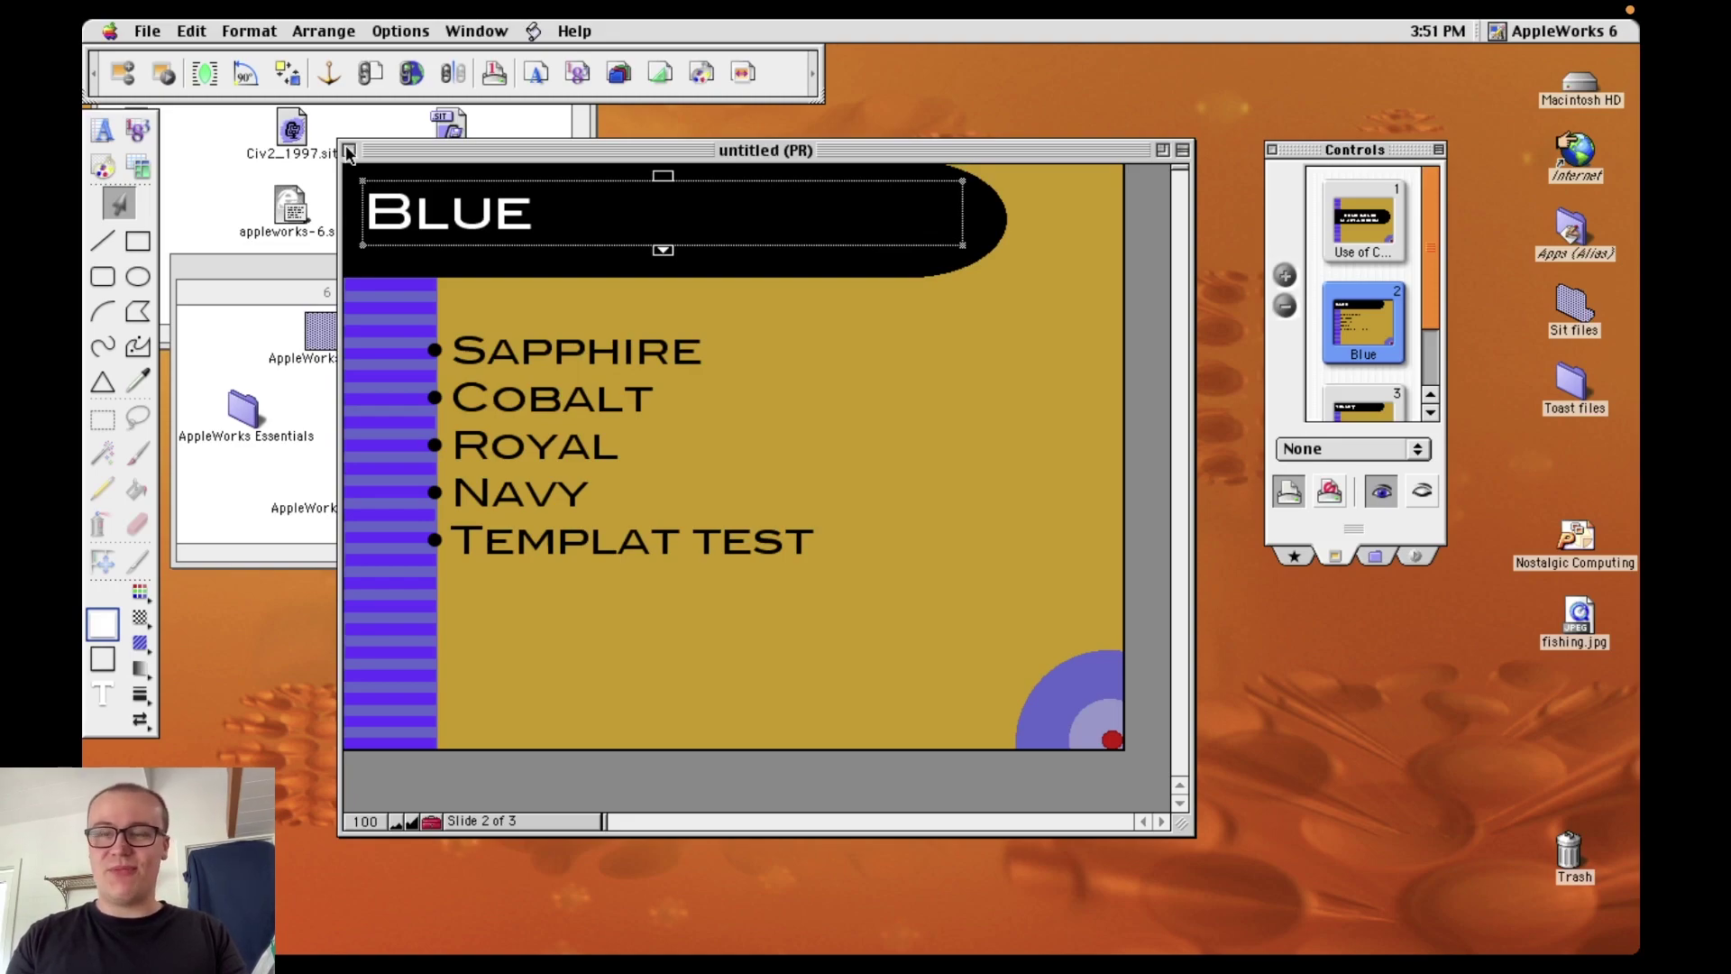
pyautogui.click(349, 152)
pyautogui.click(747, 302)
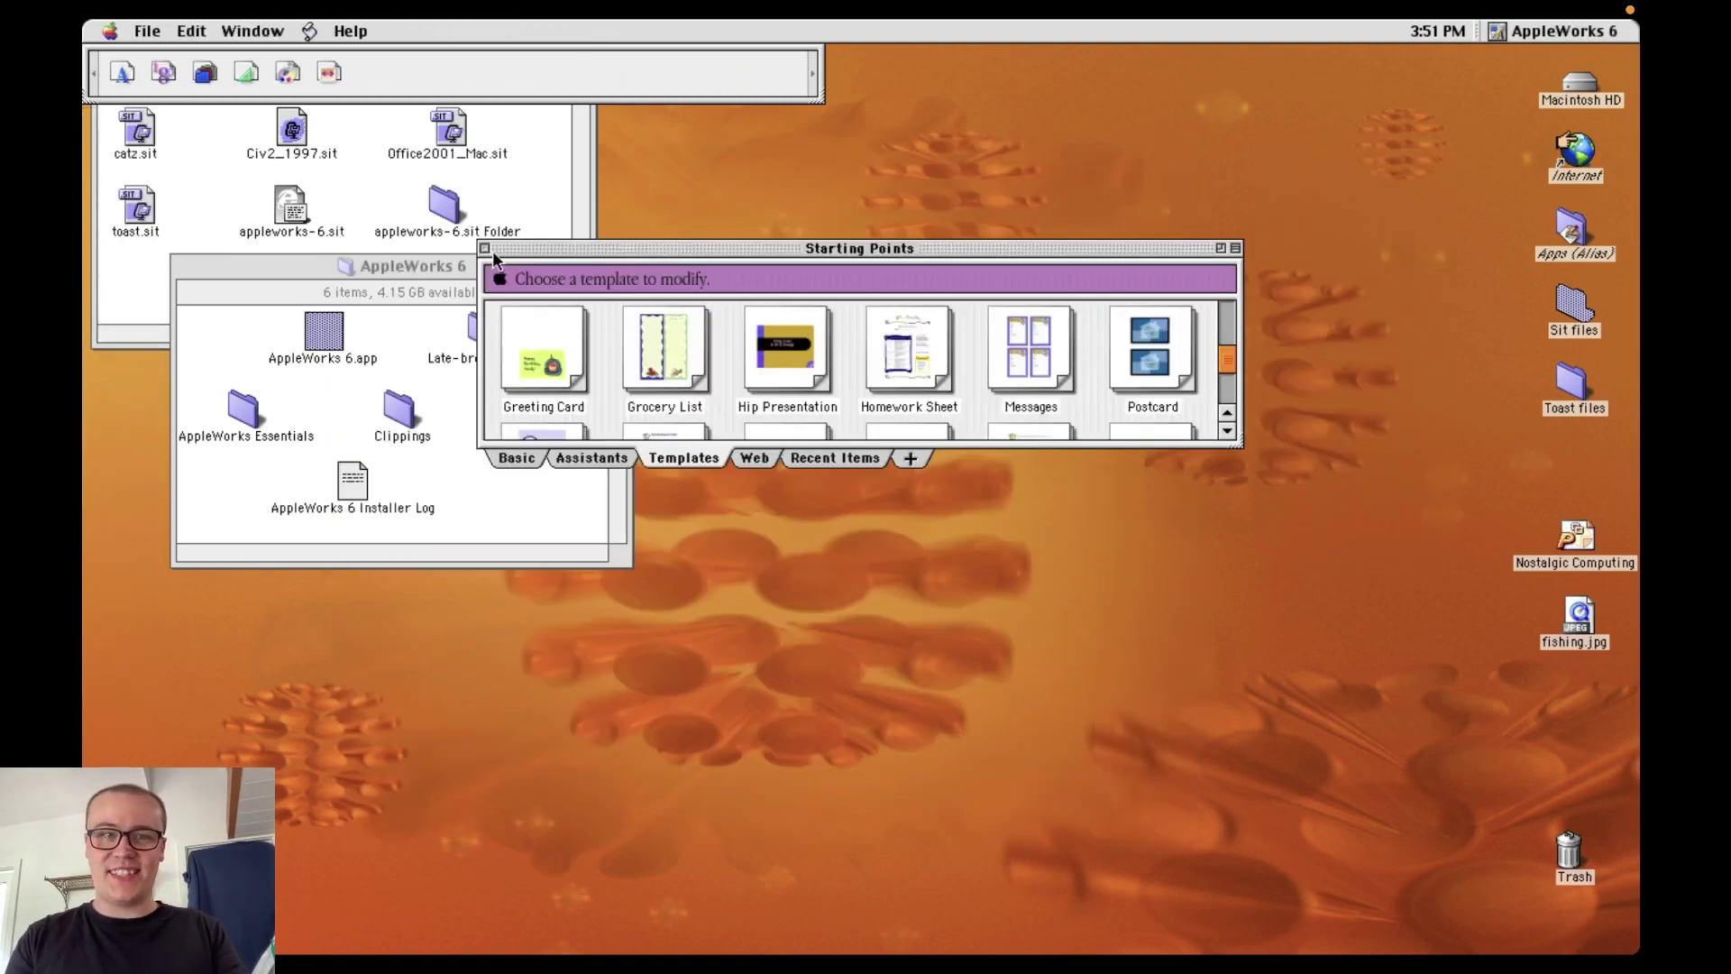
# Step: Quit AppleWorks with Cmd-Q and select Macintosh HD to reach Applications (Mac OS 9)
pyautogui.press('super+q')
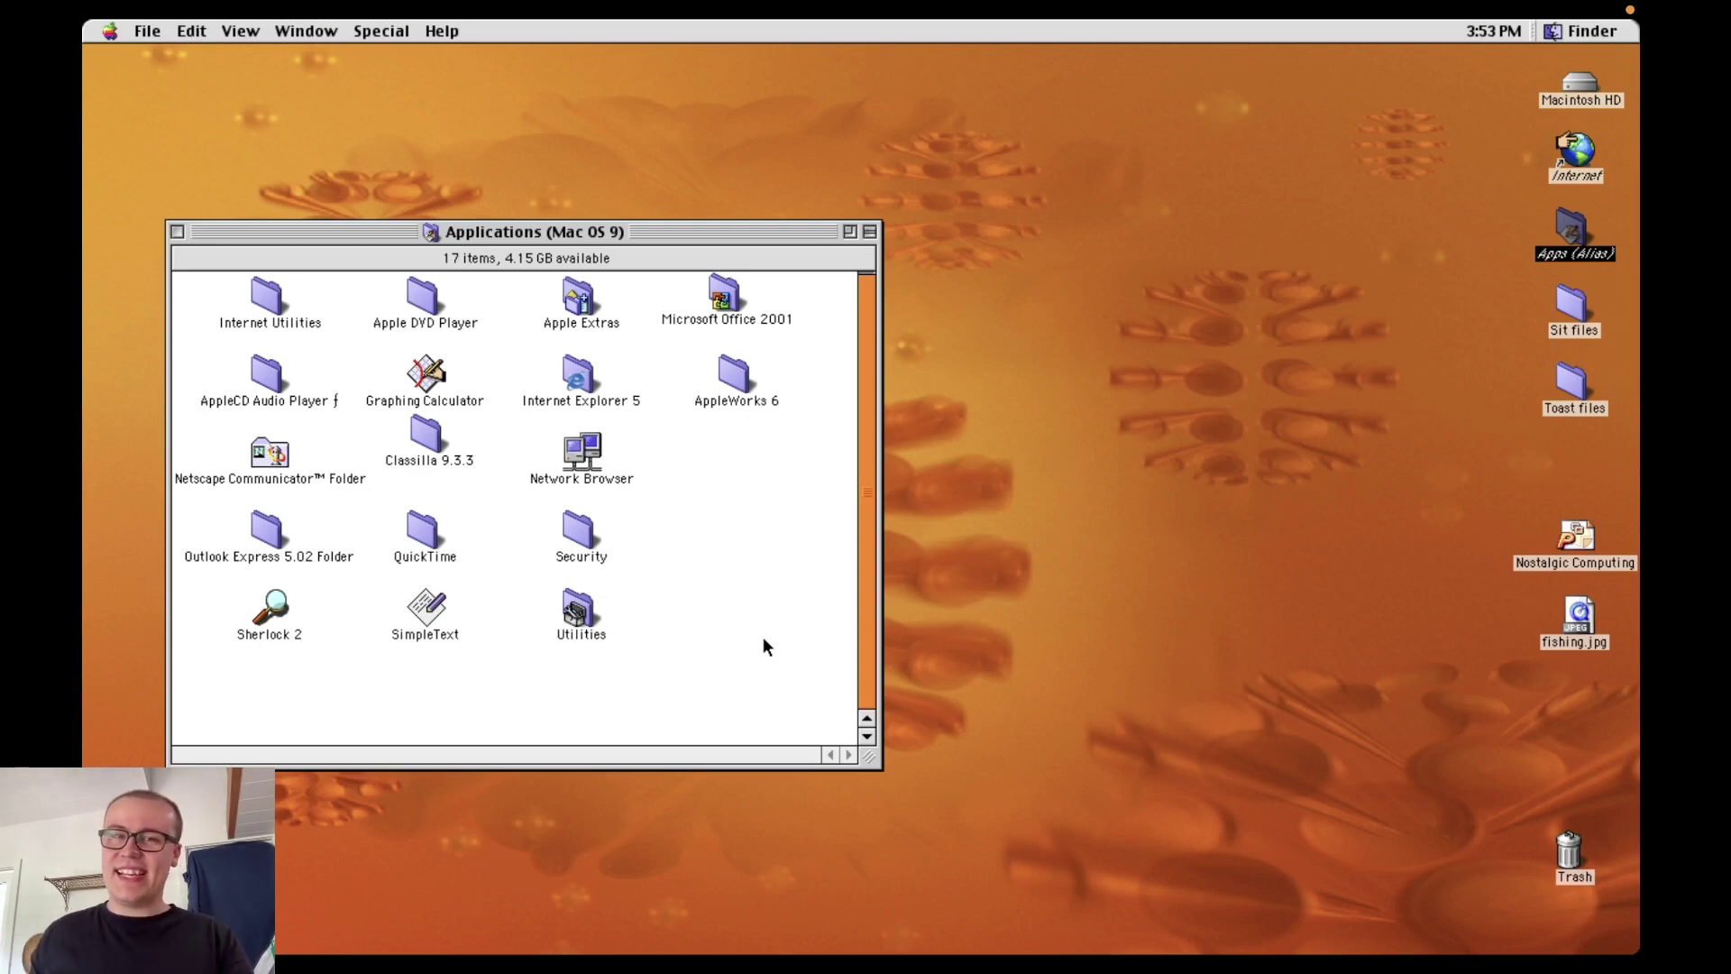
pyautogui.press('m')
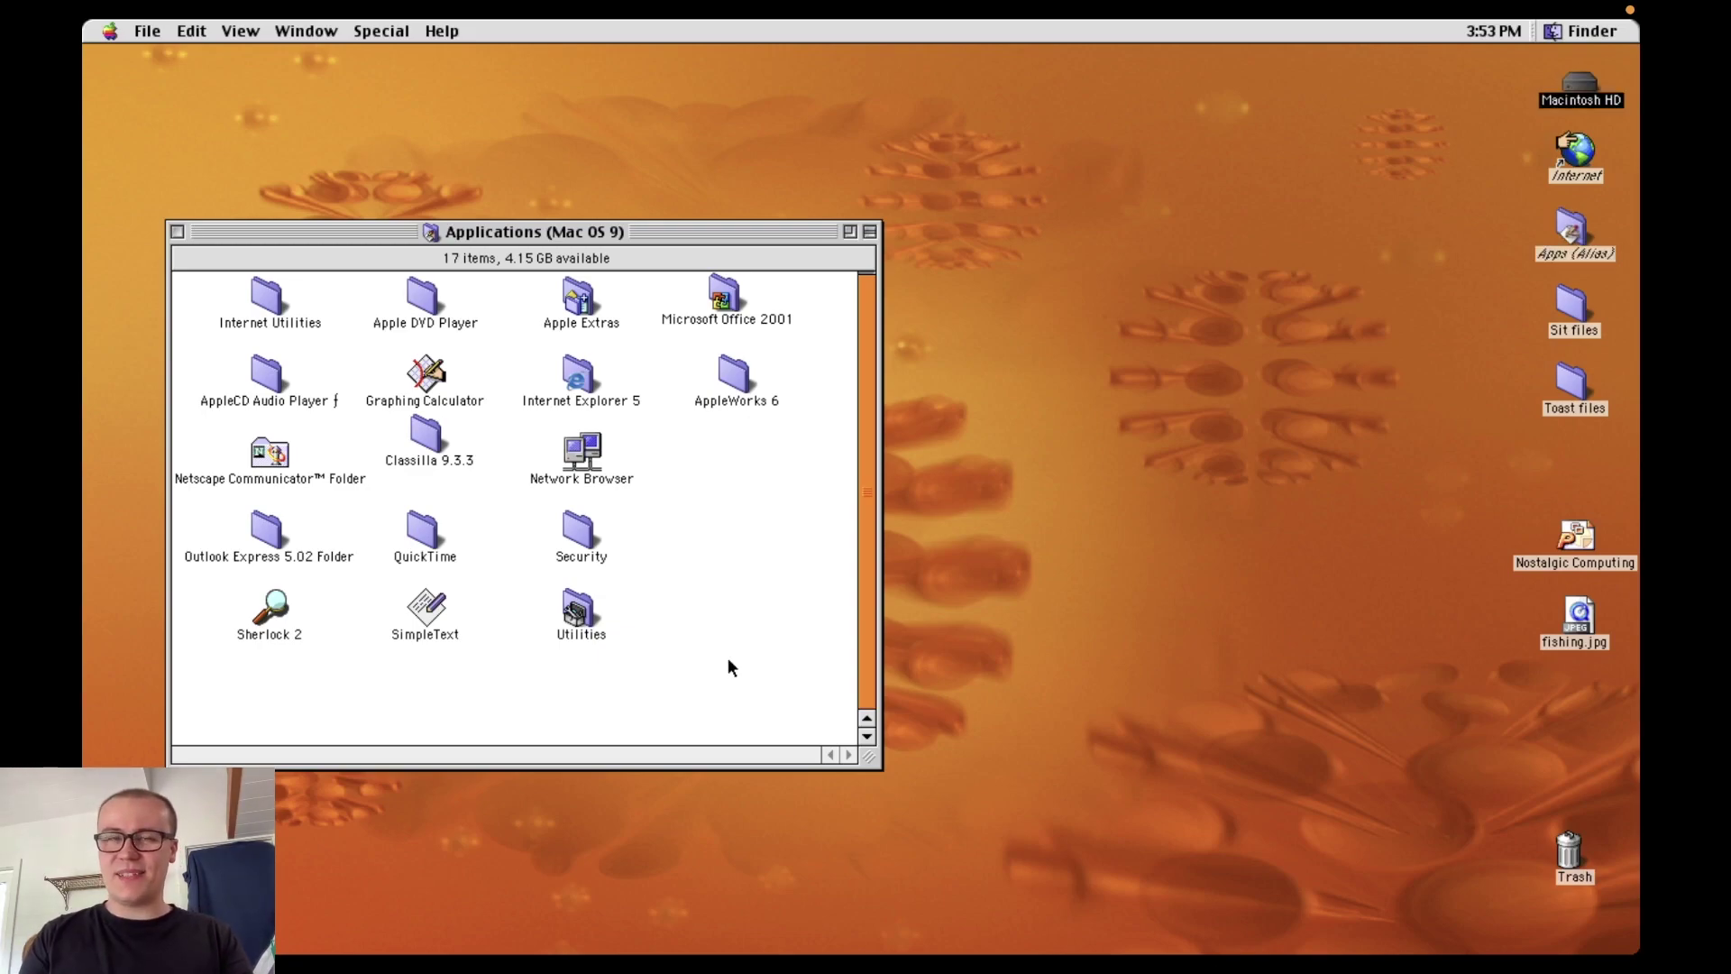